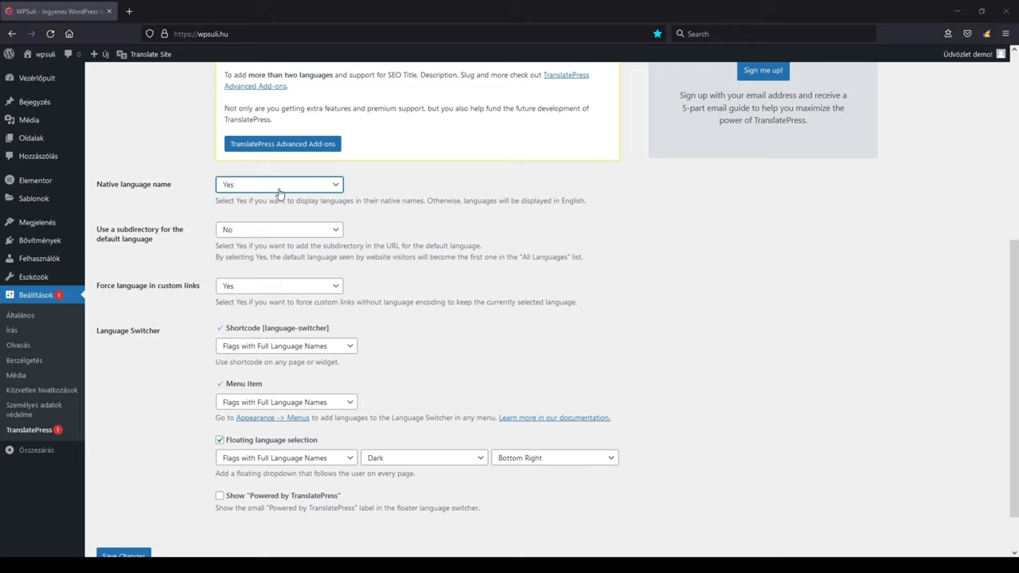
Review the explanation of the Native language name setting.
triple_click(503, 196)
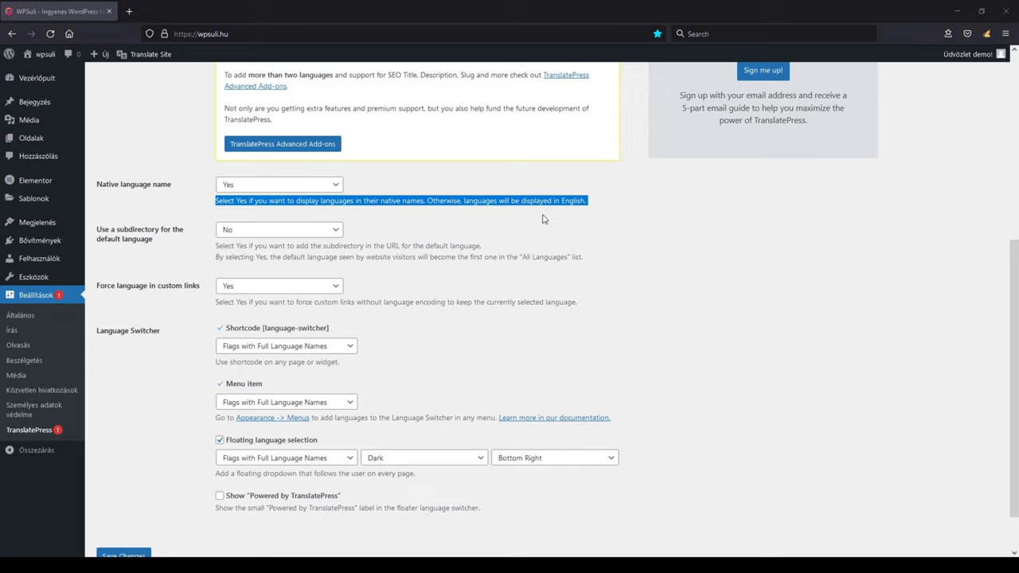
left_click(187, 255)
scroll(187, 255, "down", 1)
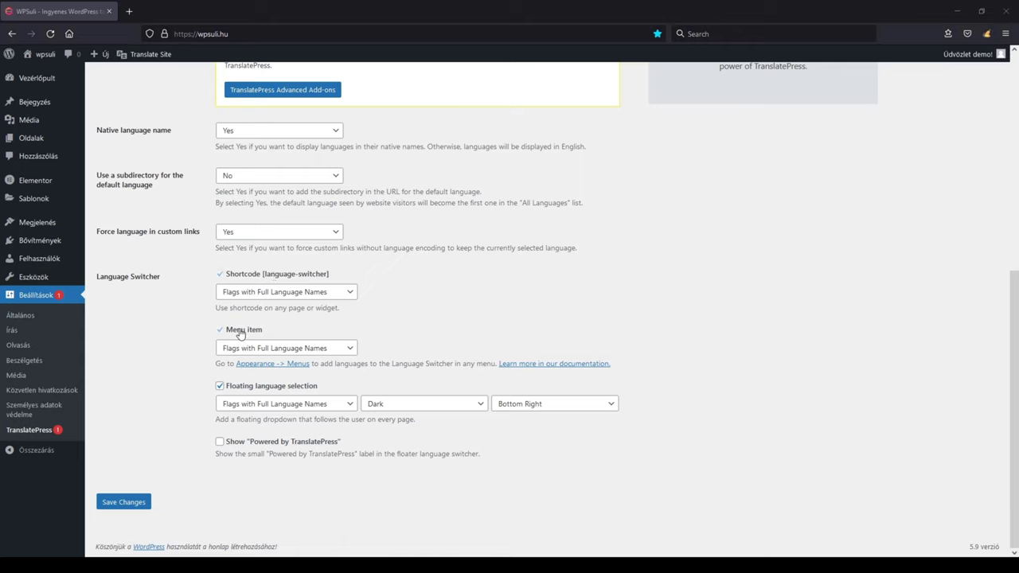
Look through the display options for the language switcher shortcode and set it to Full Language Names.
left_click(279, 292)
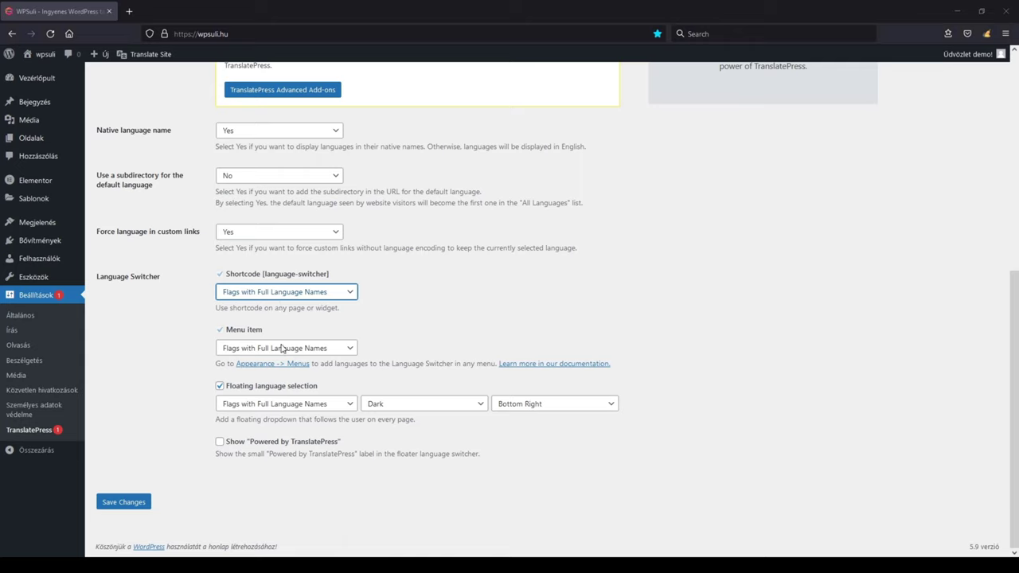
left_click(262, 306)
key("Down")
key("Down")
key("Down")
key("Down")
key("Up")
key("Up")
key("Up")
key("Up")
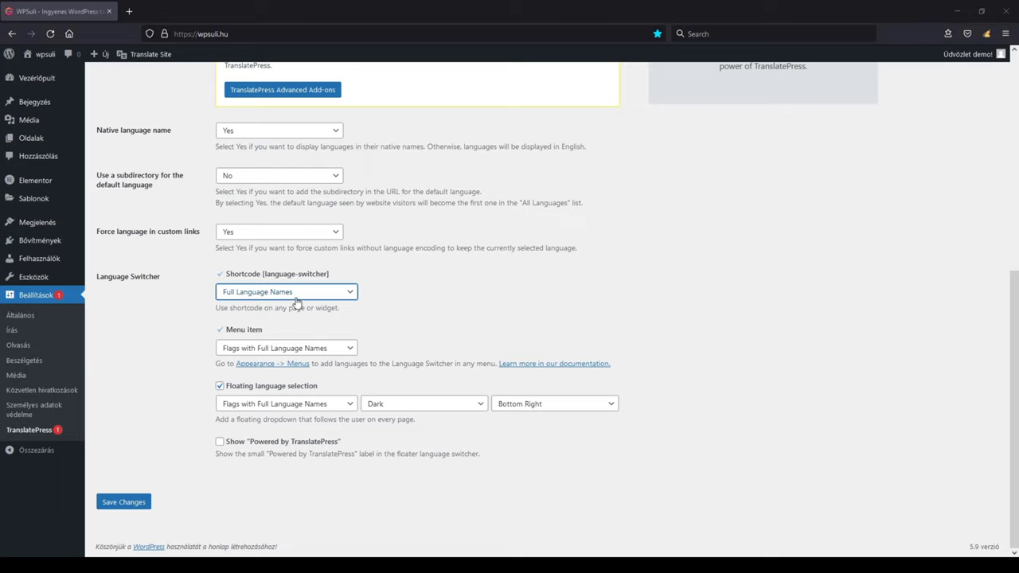
key("Down")
key("Down")
key("Down")
key("Down")
key("Up")
key("Up")
key("Up")
key("Up")
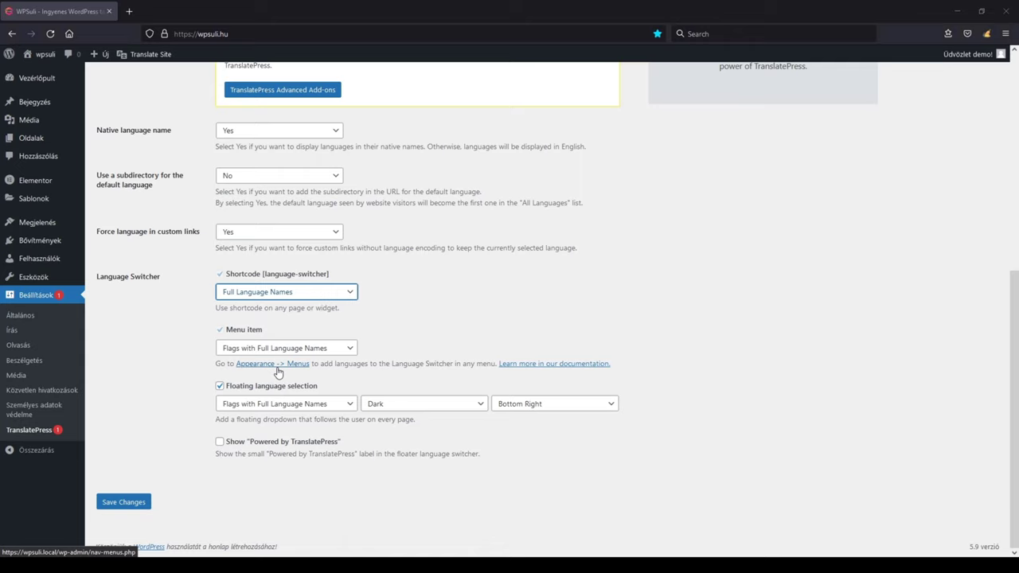
Keep the floating language selection at Bottom Right and set its colour theme to Light.
left_click(573, 404)
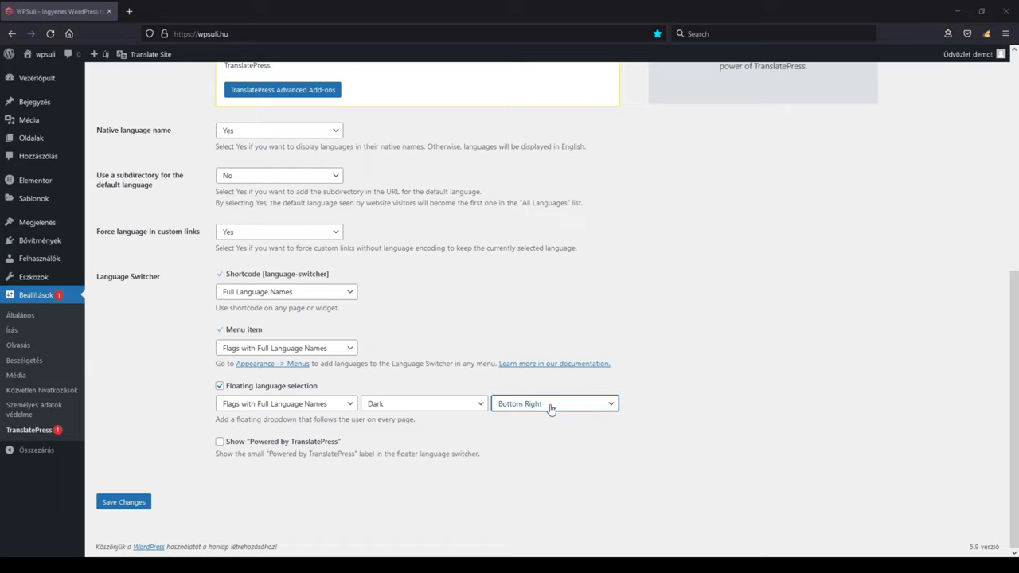
key("Down")
key("t")
key("t")
key("Down")
left_click(462, 407)
left_click(410, 435)
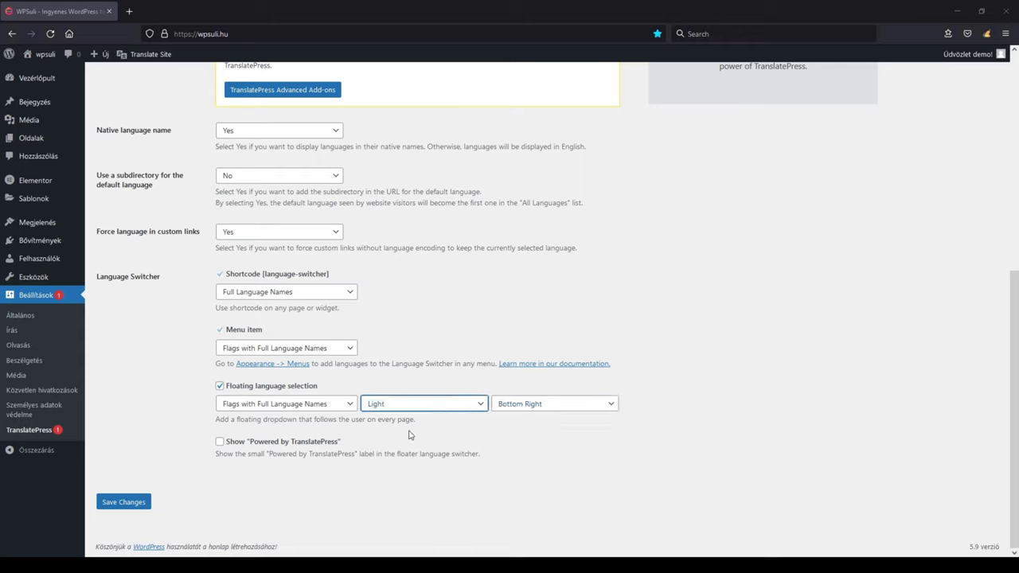
Set the floating language selection to display Full Language Names and save the TranslatePress settings.
left_click(269, 406)
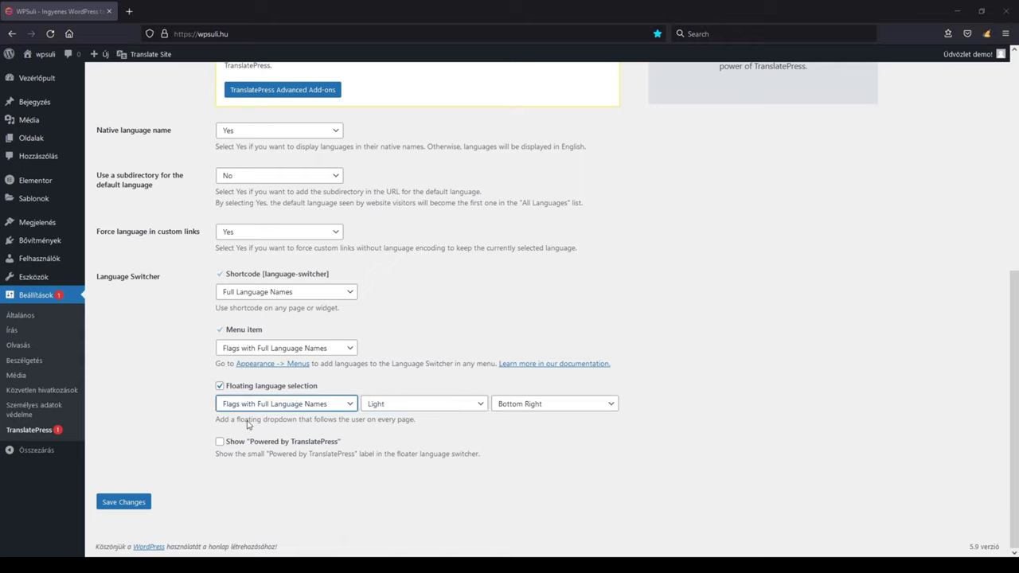
key("Down")
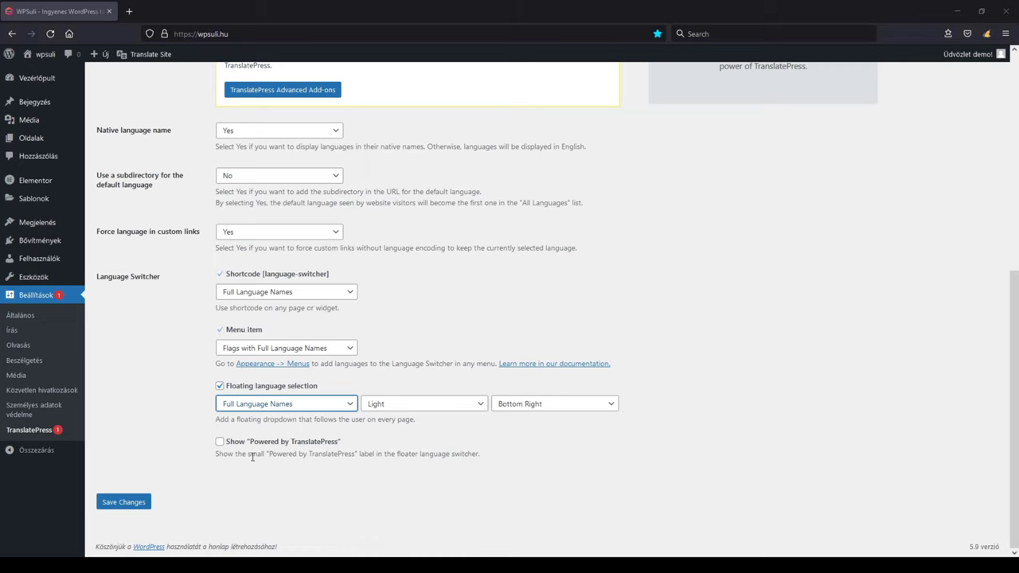
scroll(163, 450, "up", 3)
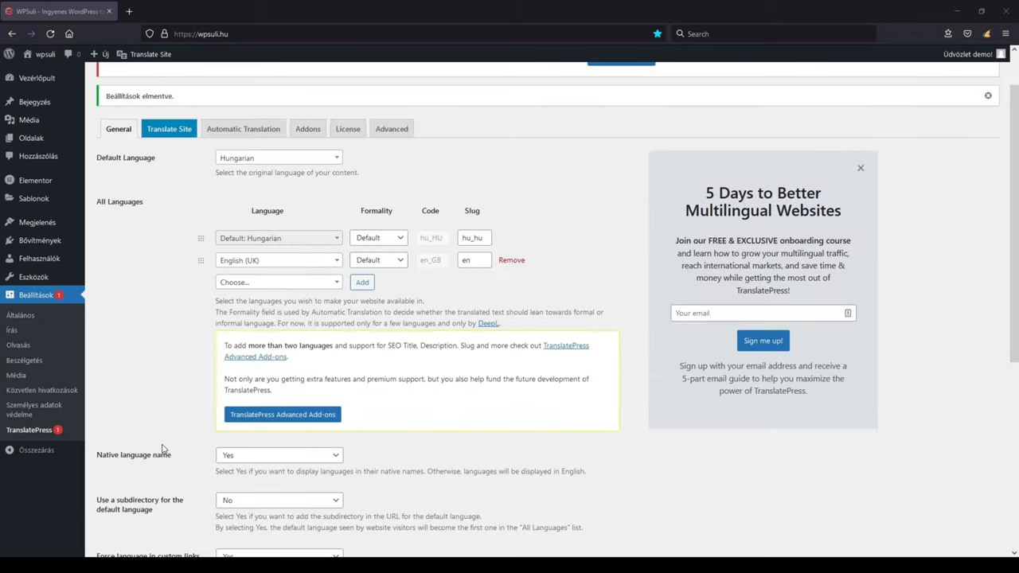
scroll(163, 449, "down", 4)
left_click(145, 502)
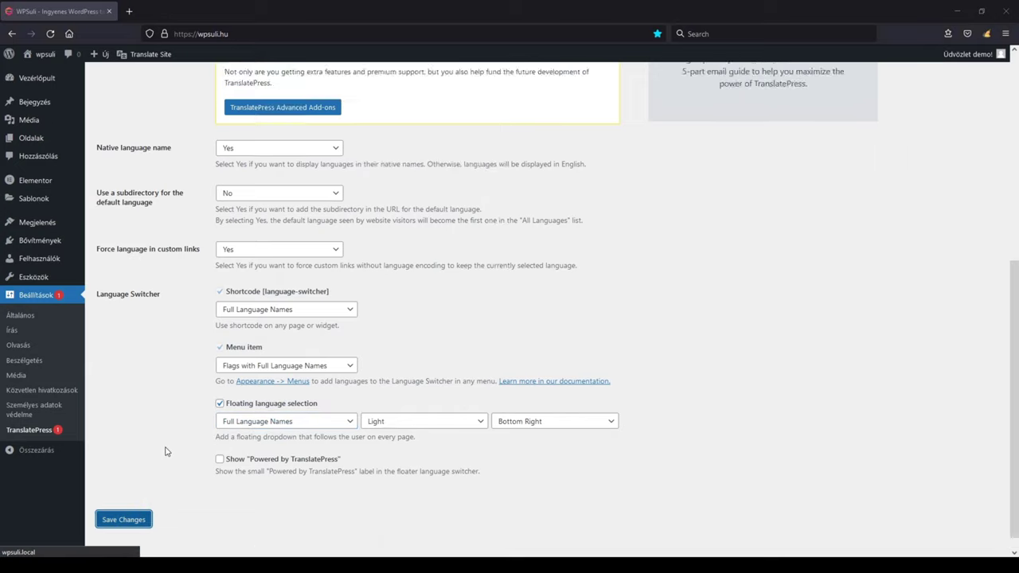
scroll(168, 446, "up", 4)
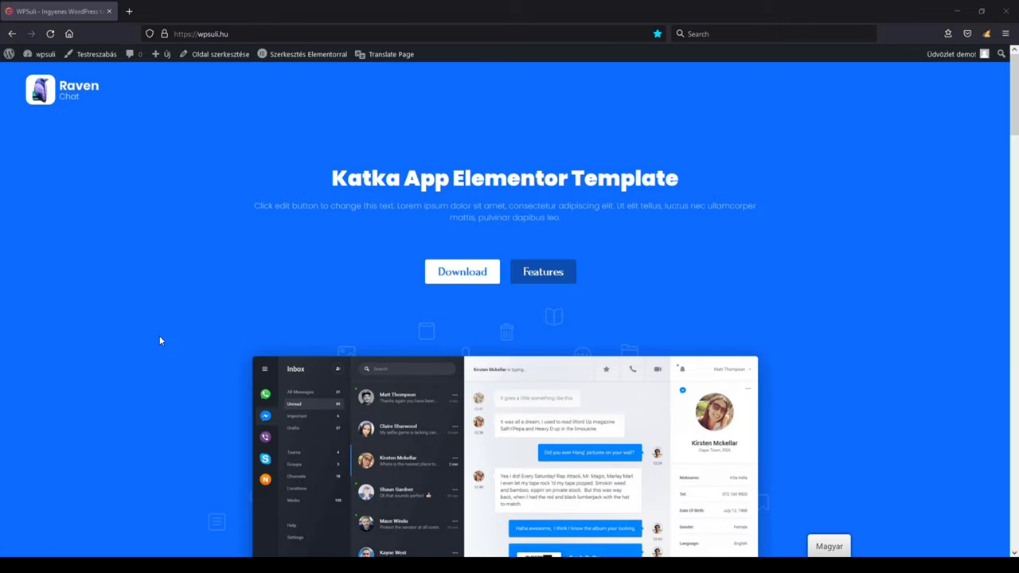
Test the floating language switcher on the site by changing to English (UK) and back to Magyar.
mouse_move(828, 546)
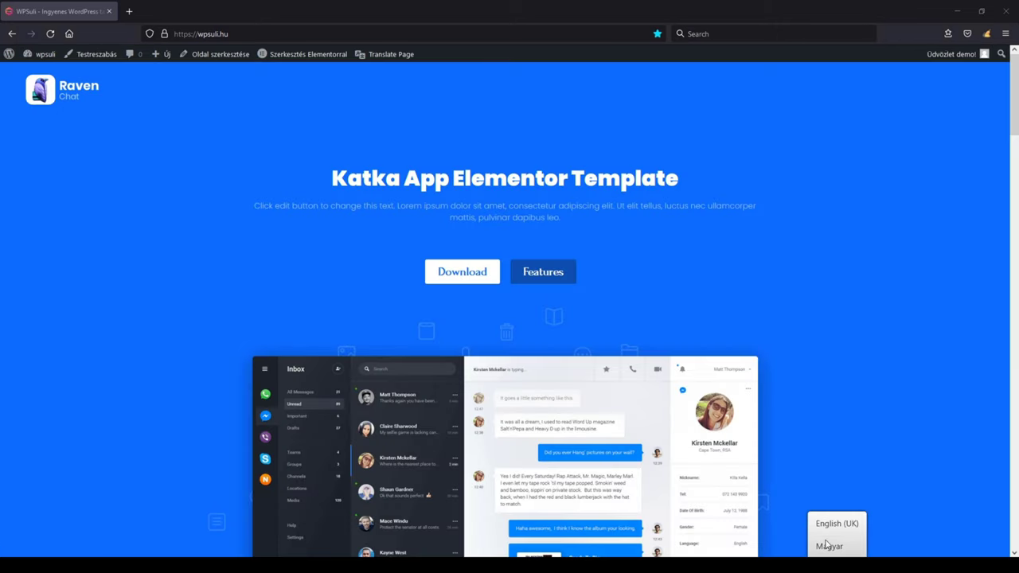
left_click(836, 525)
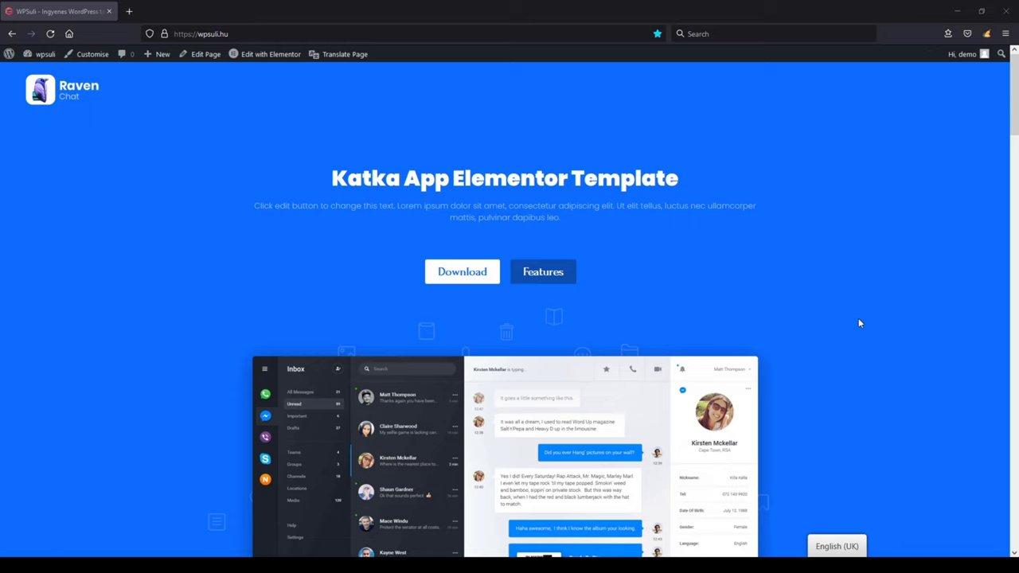
mouse_move(835, 546)
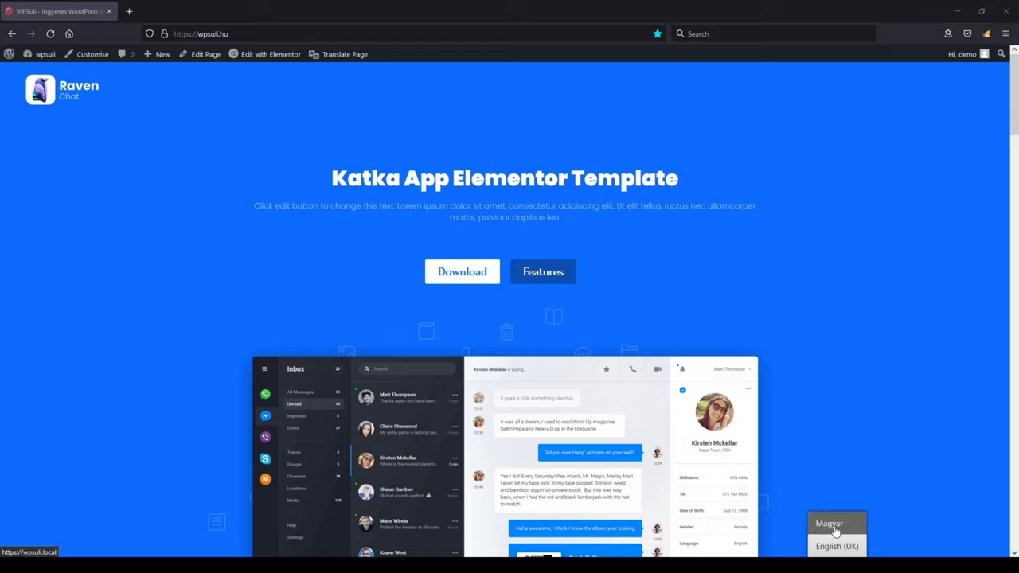
left_click(832, 526)
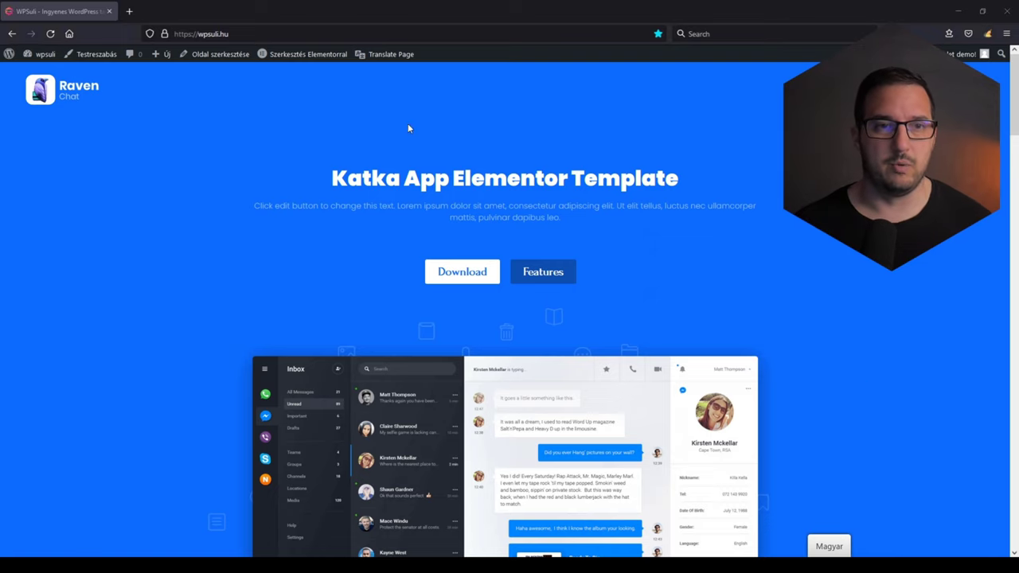
Open the current page in the translation editor and try to pick the main heading "Katka App Elementor Template" for editing.
mouse_move(397, 62)
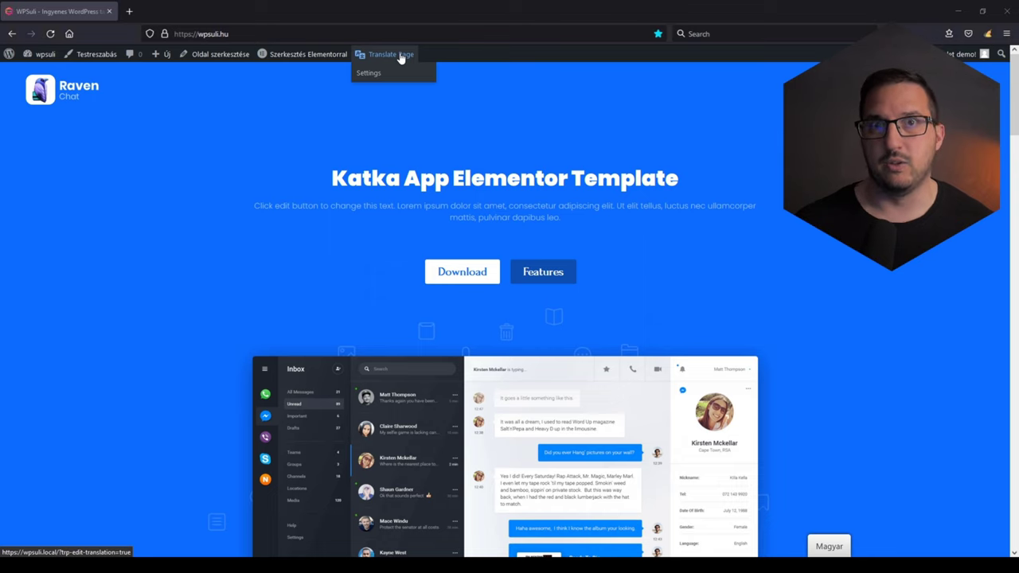
left_click(400, 59)
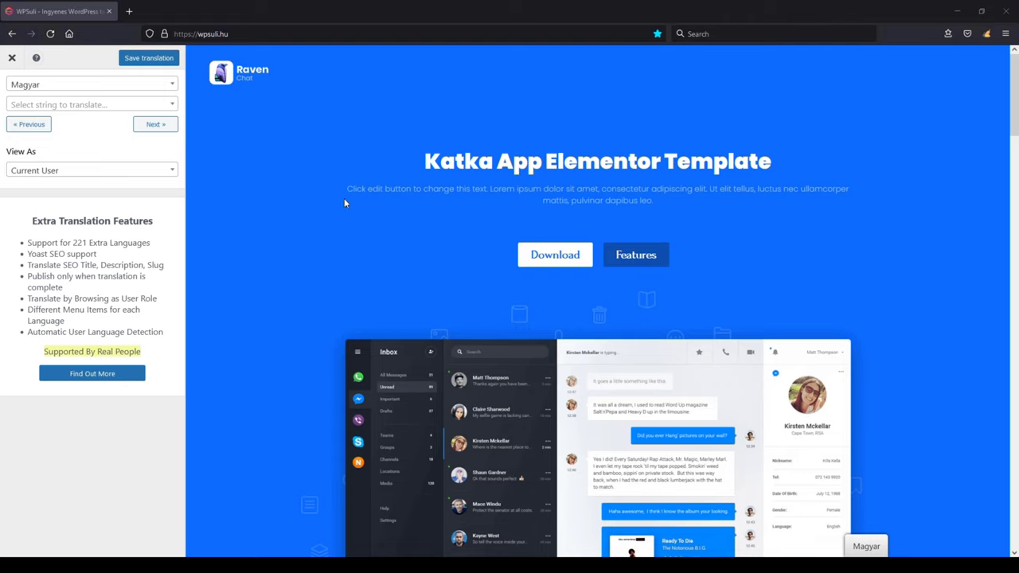
mouse_move(424, 171)
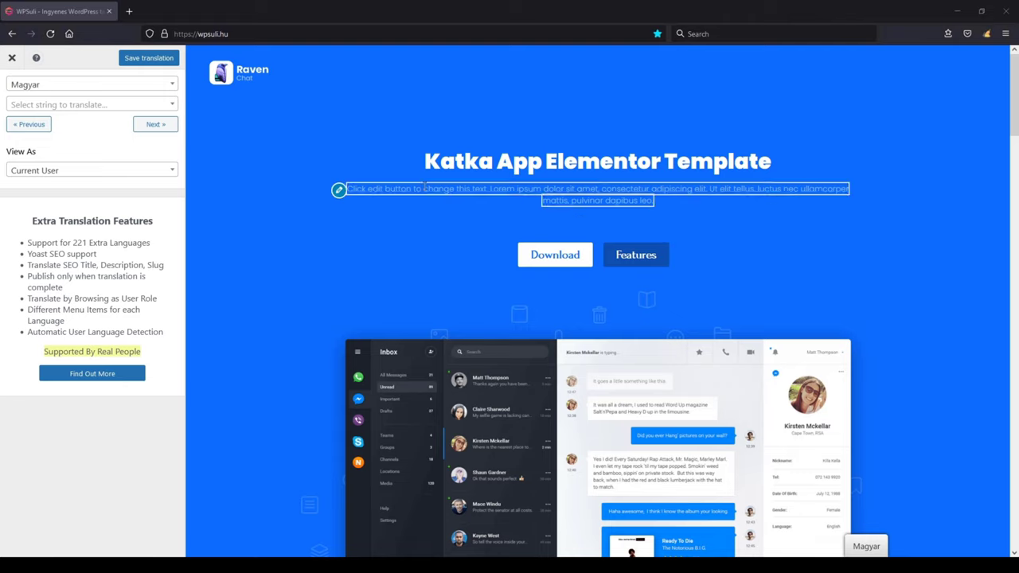
mouse_move(452, 163)
mouse_move(338, 193)
mouse_move(528, 249)
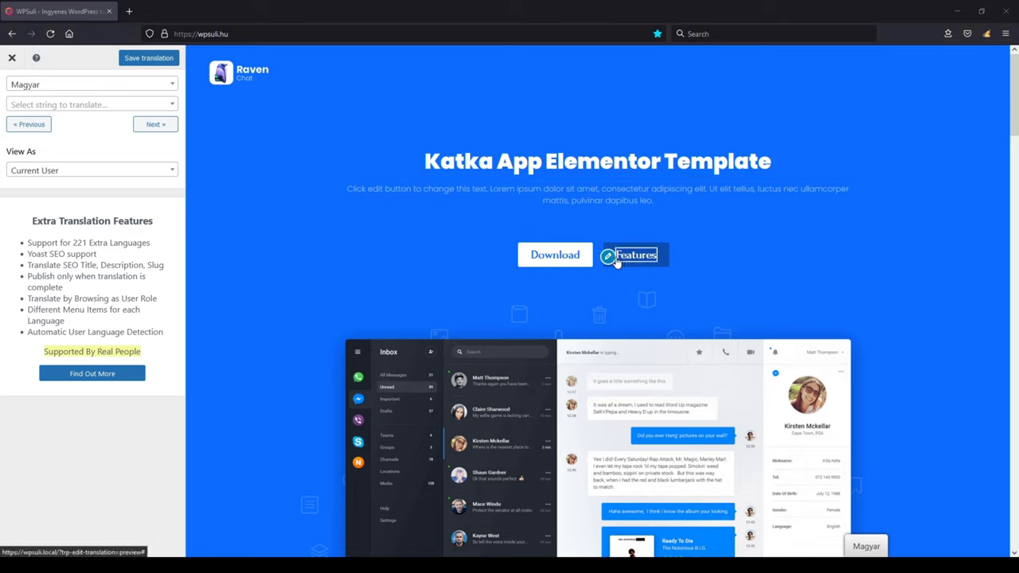
left_click(417, 158)
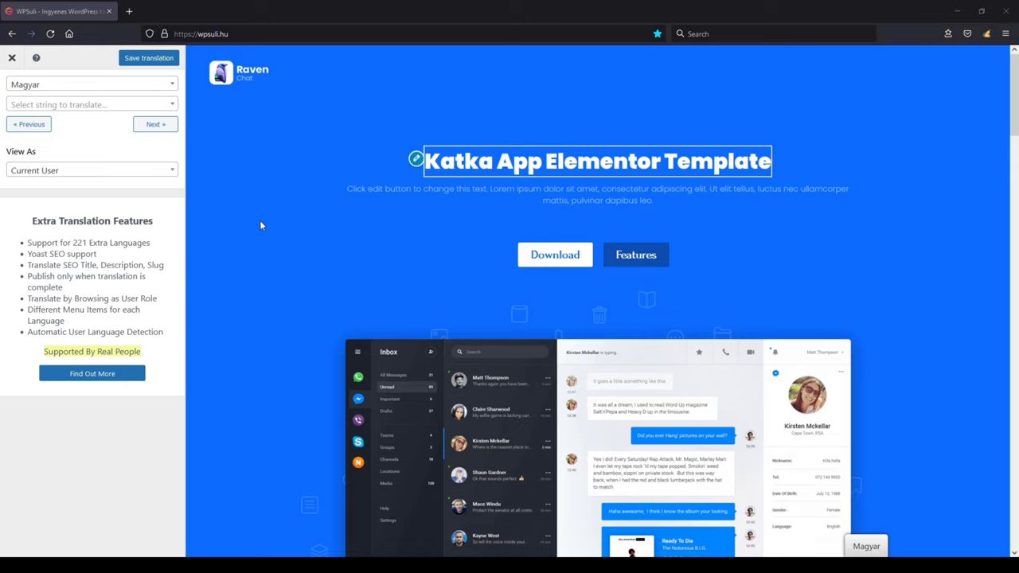
Check the editor's language choices, keeping Magyar, and browse the page's list of translatable strings.
left_click(46, 85)
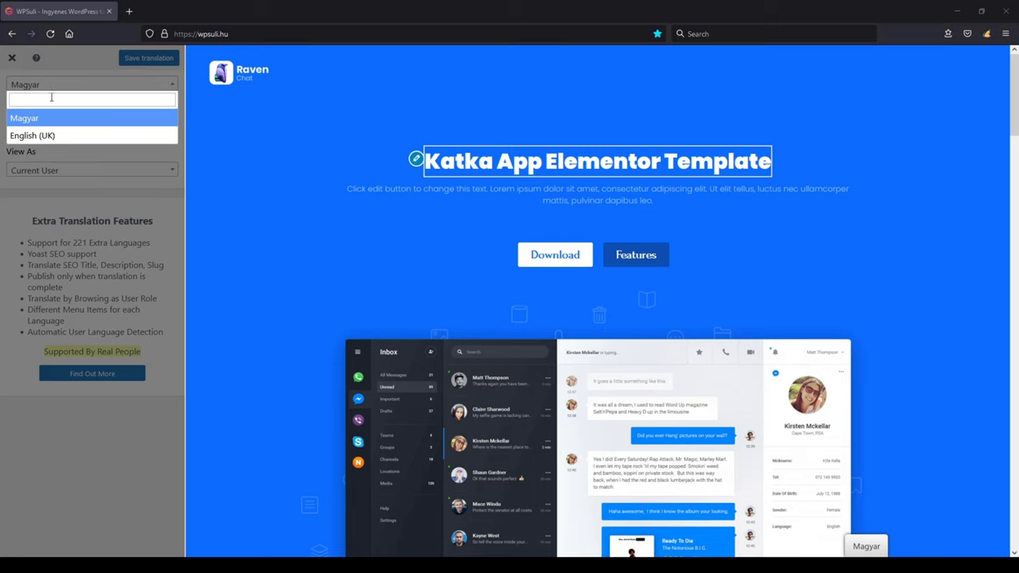
left_click(50, 118)
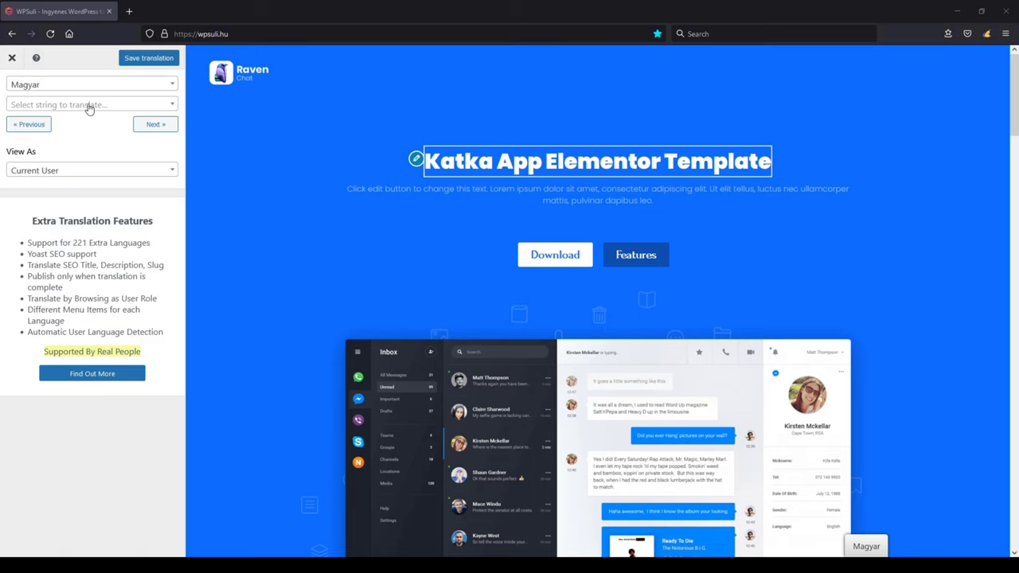
left_click(89, 106)
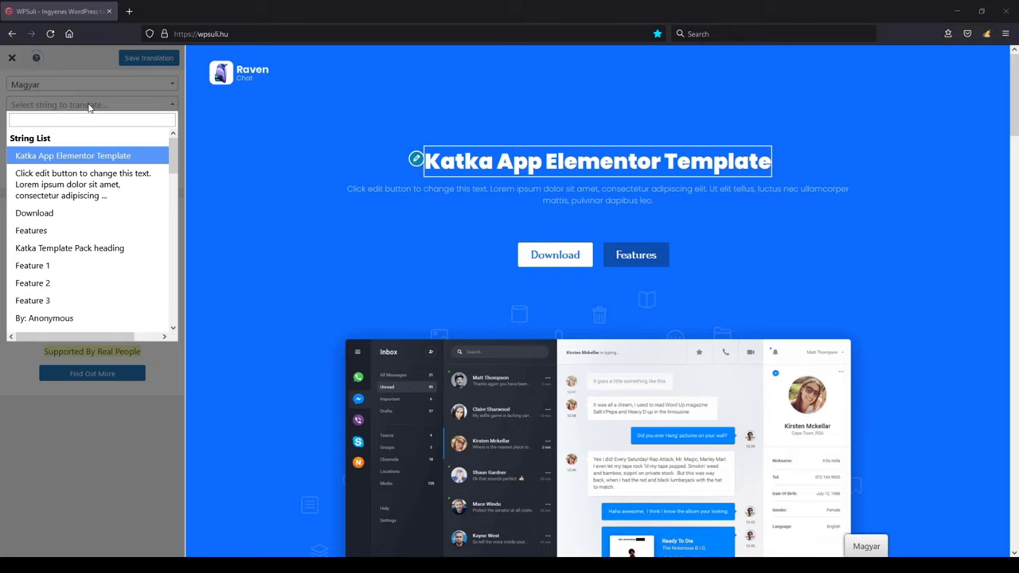
scroll(89, 193, "down", 10)
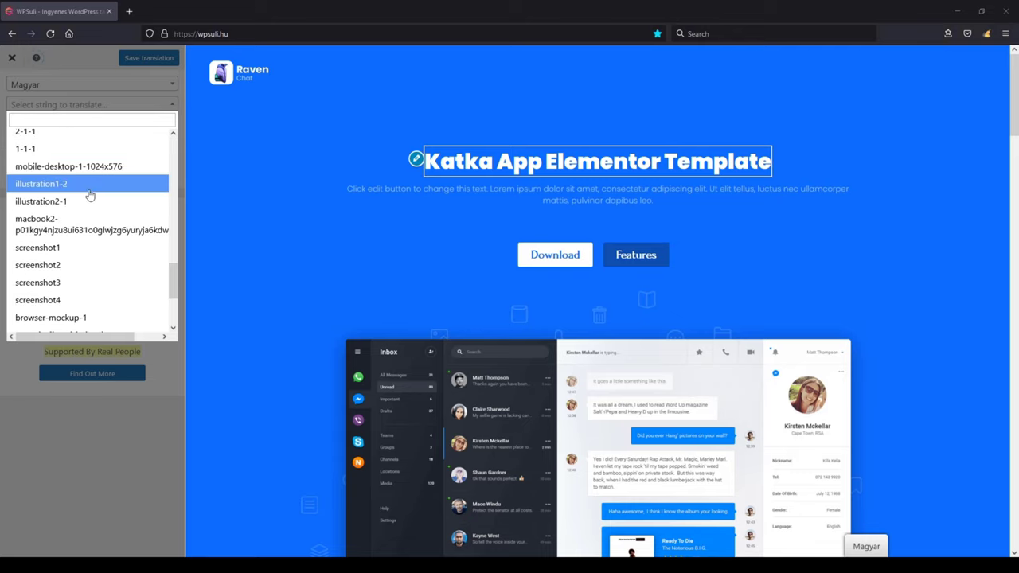
scroll(90, 195, "down", 3)
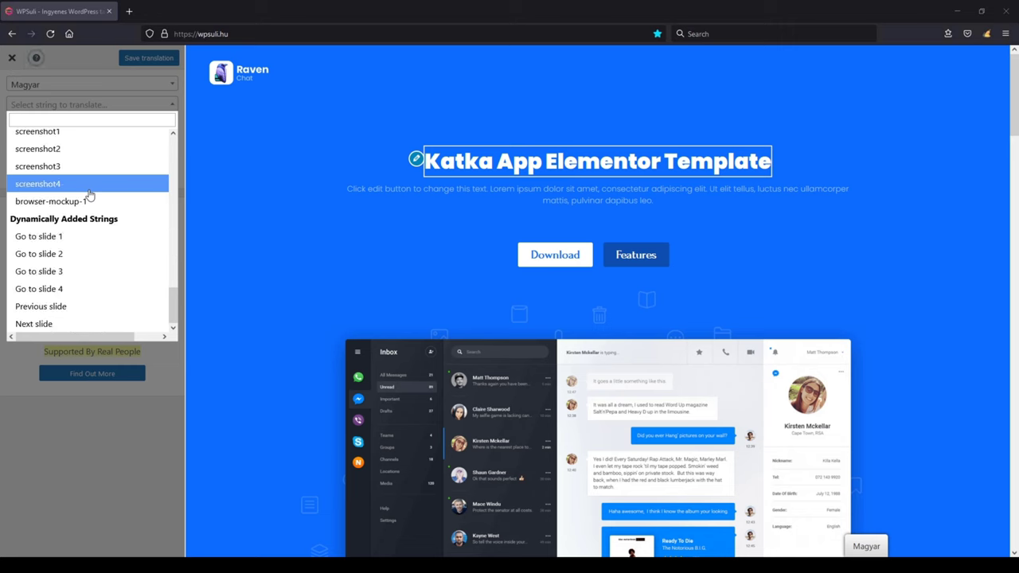
left_click(102, 440)
scroll(423, 289, "down", 7)
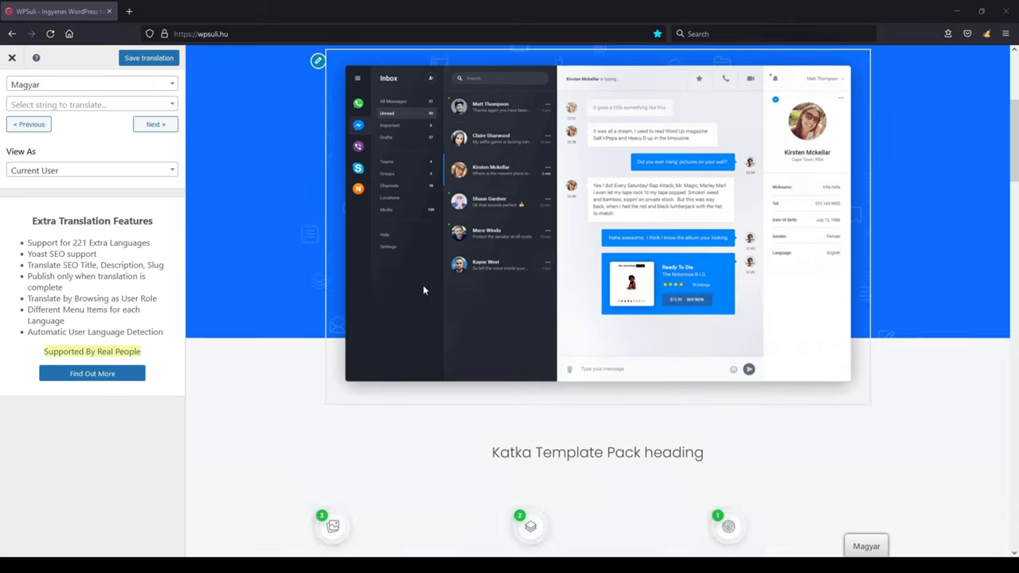
scroll(352, 291, "up", 4)
scroll(353, 292, "up", 3)
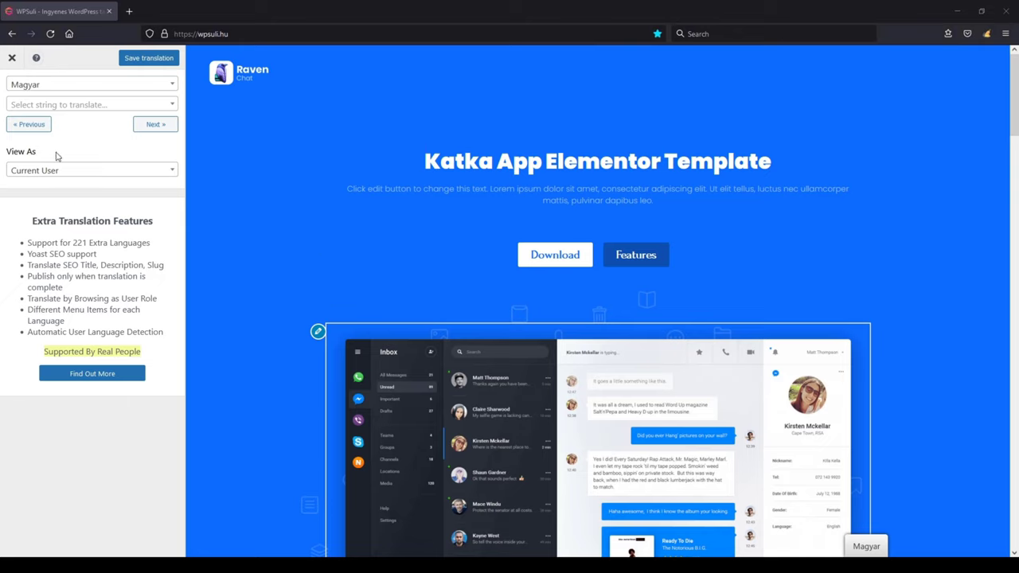
Check the user roles available for viewing the page, keeping Current User, and read through the Extra Translation Features list.
left_click(98, 173)
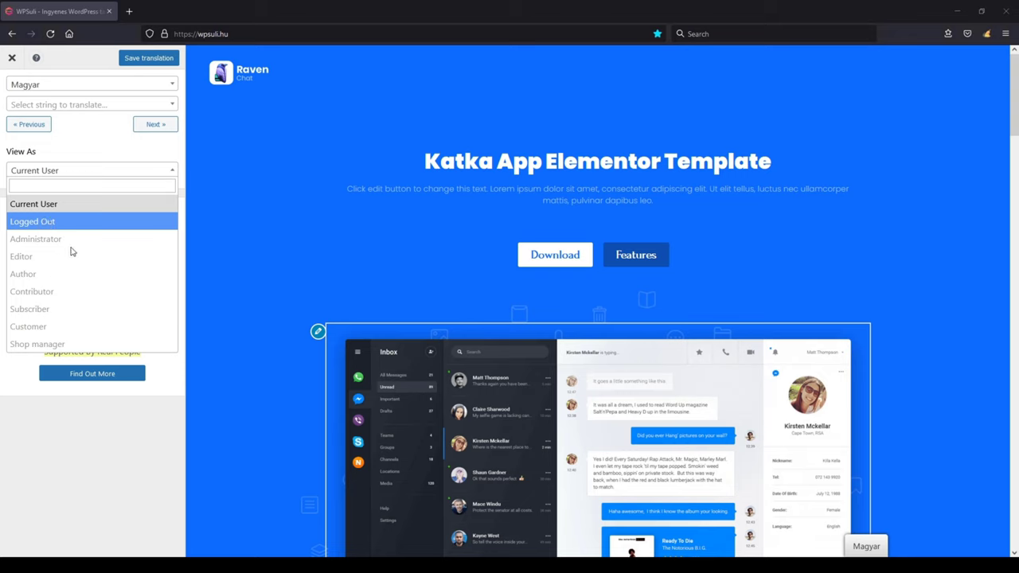
left_click(76, 204)
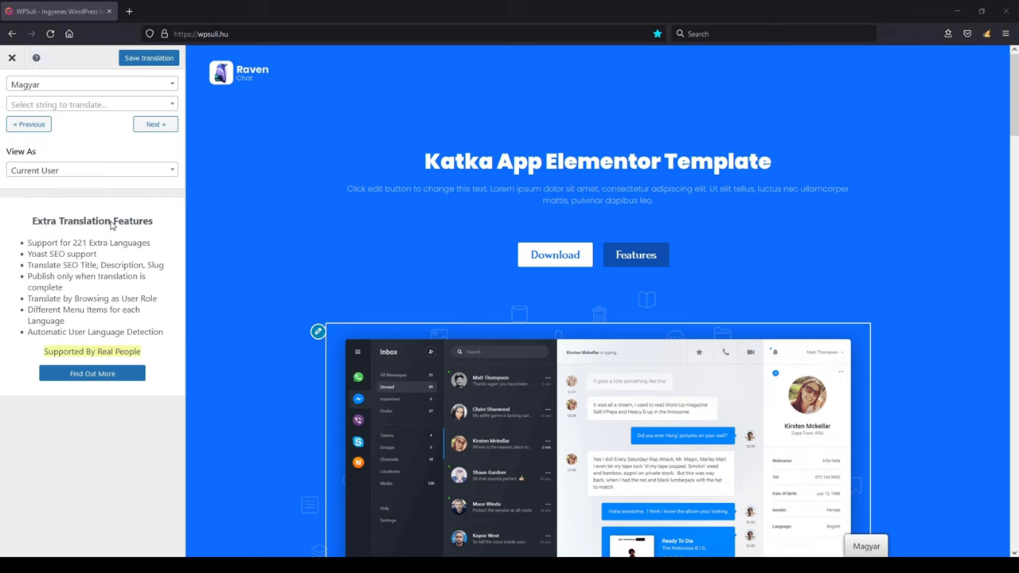
triple_click(112, 225)
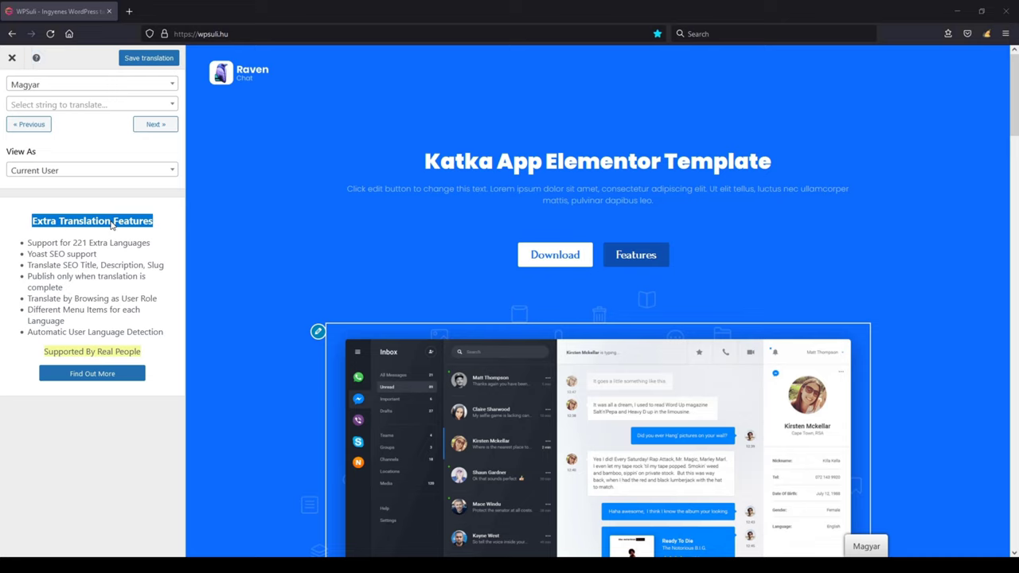
triple_click(83, 244)
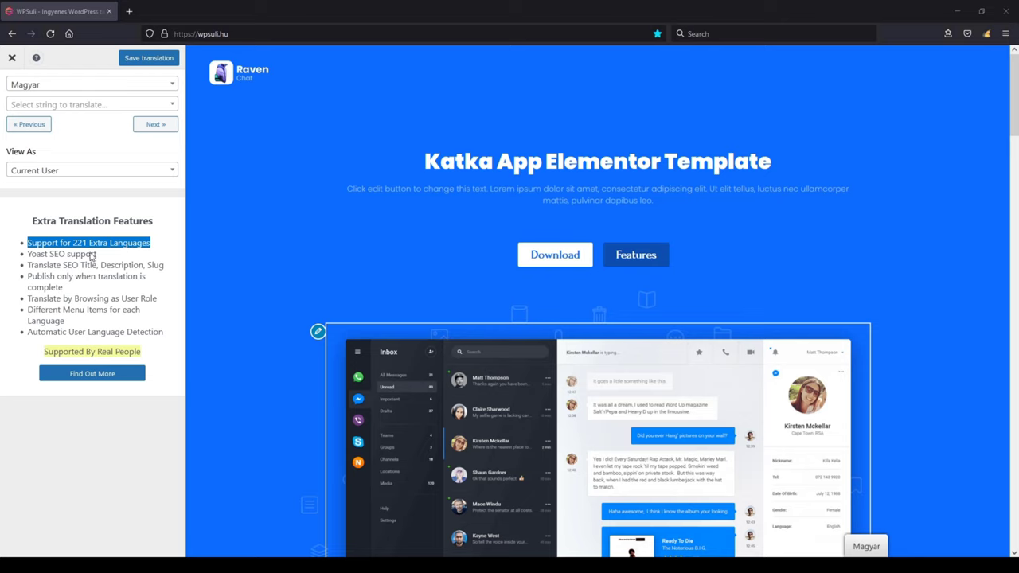
left_click_drag(96, 255, 32, 256)
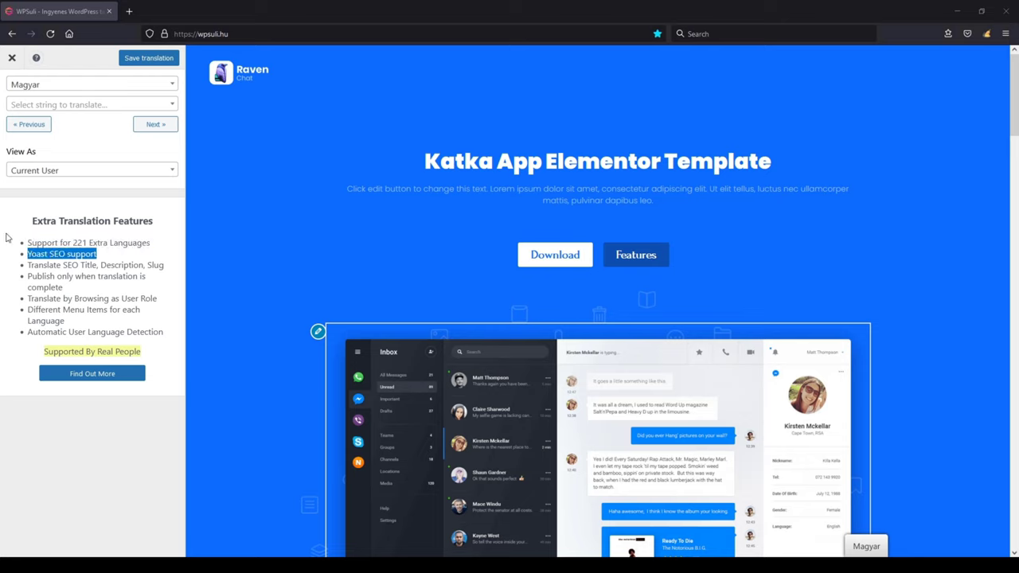
triple_click(77, 267)
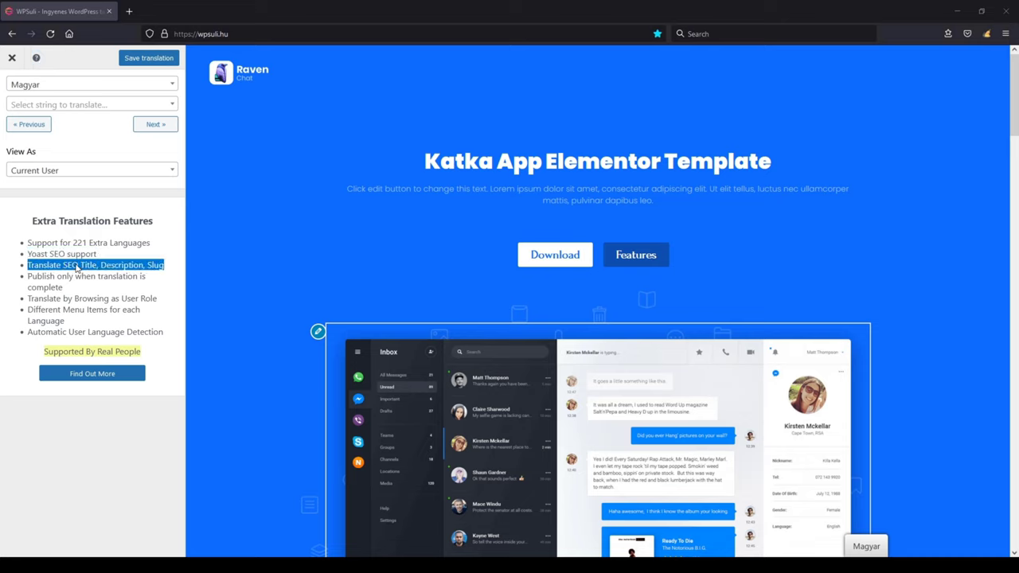
triple_click(78, 258)
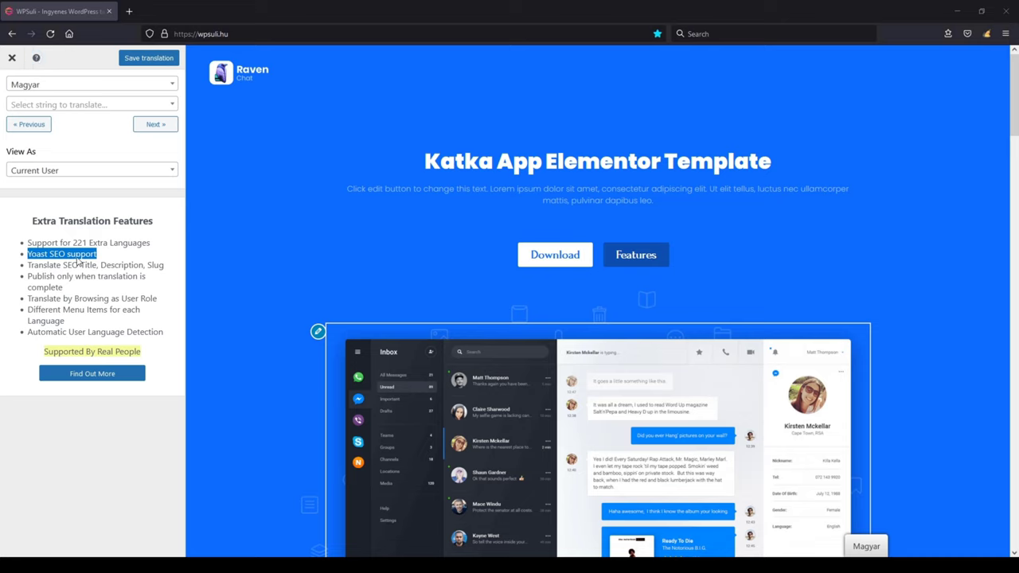
left_click(163, 263)
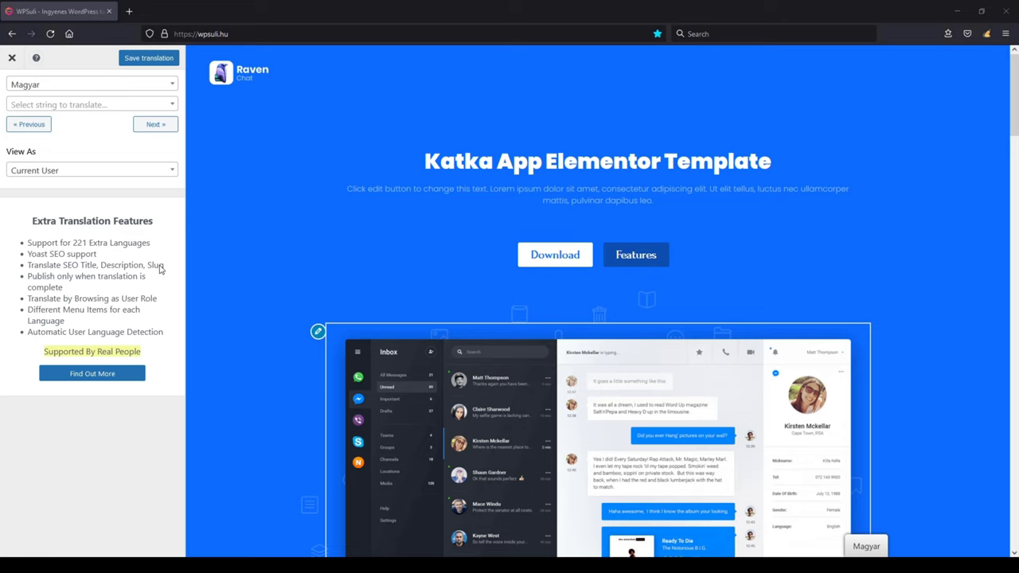
triple_click(89, 269)
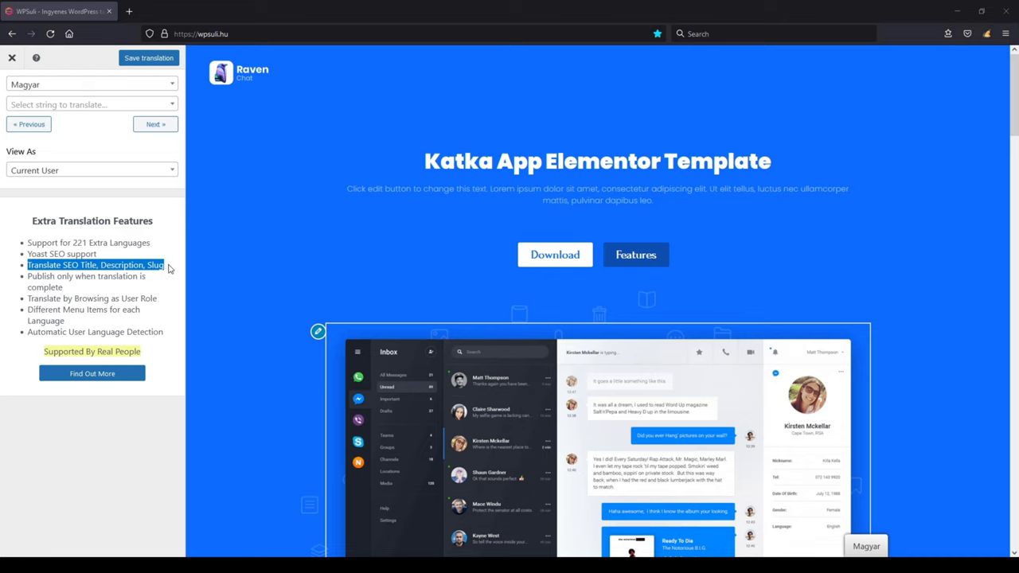
triple_click(109, 277)
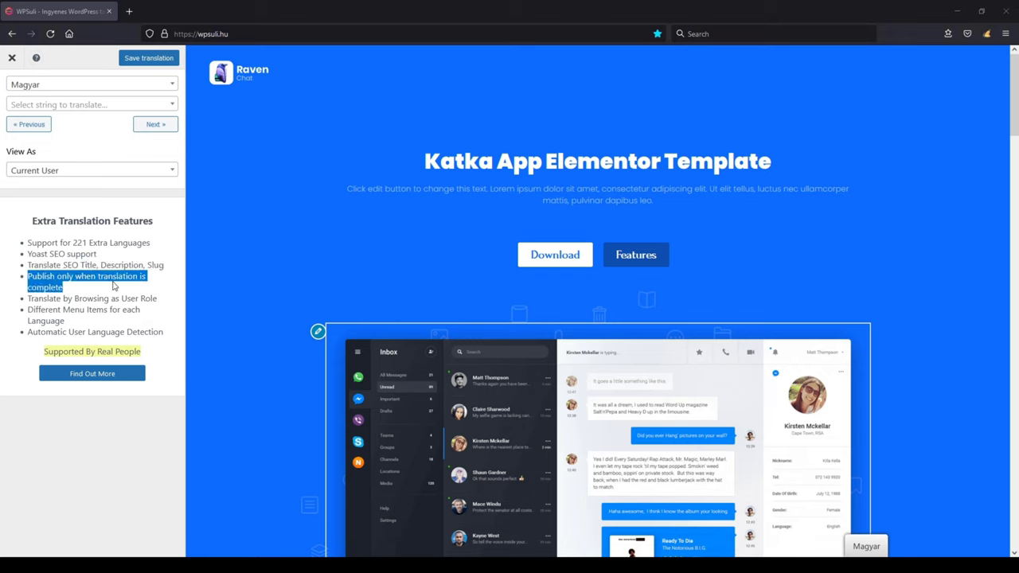
triple_click(112, 300)
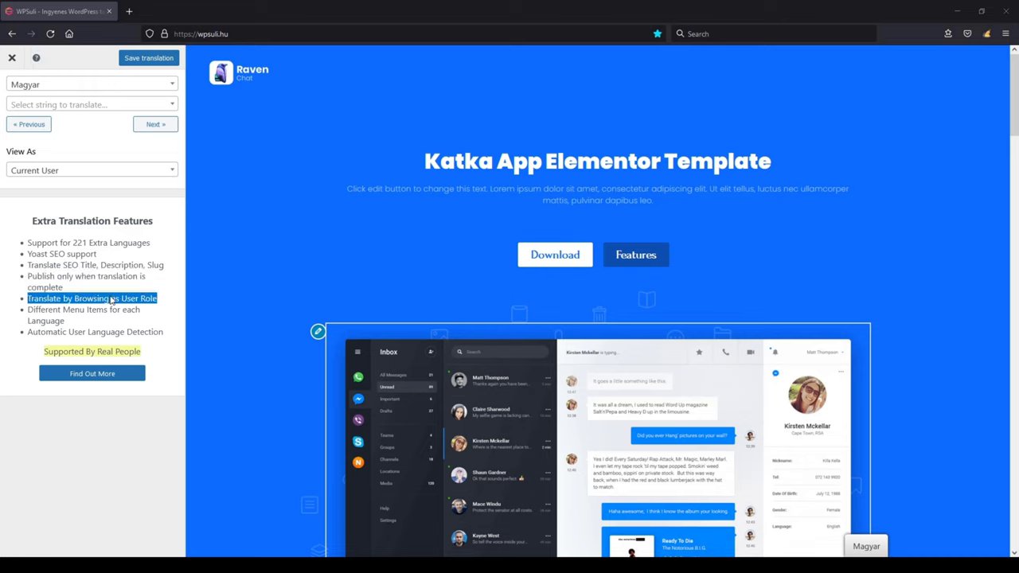
left_click(72, 174)
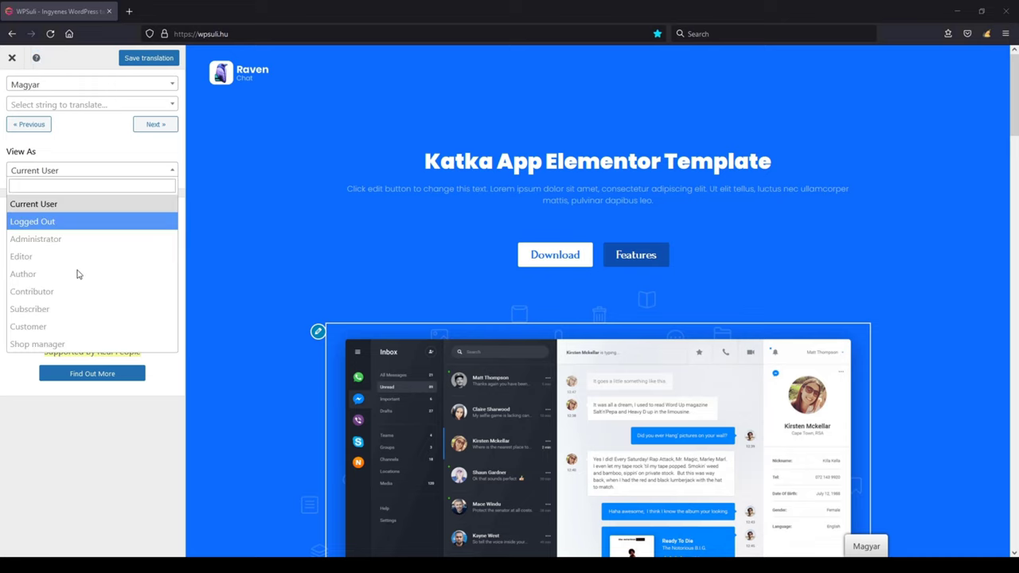
left_click(79, 166)
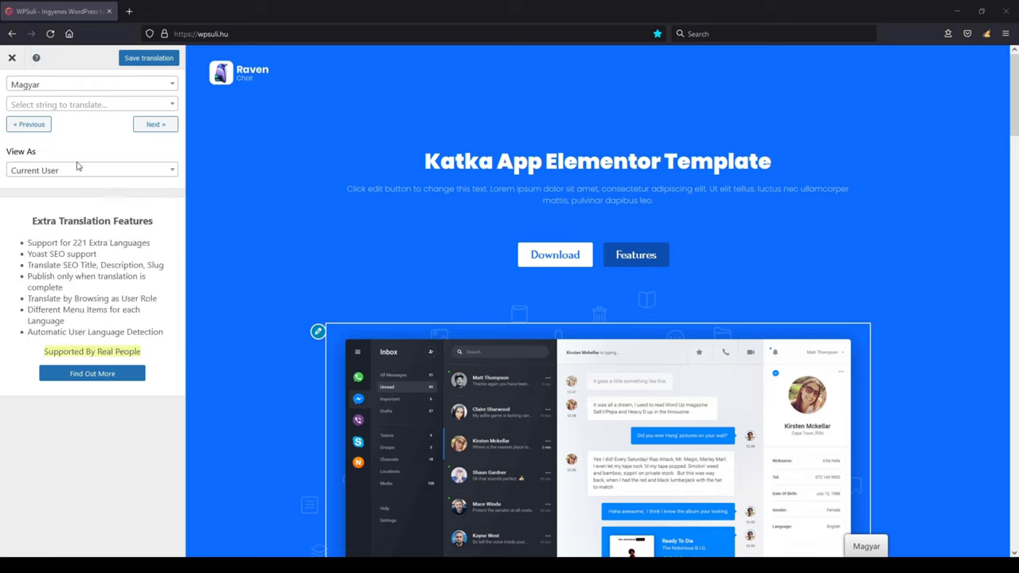
triple_click(102, 314)
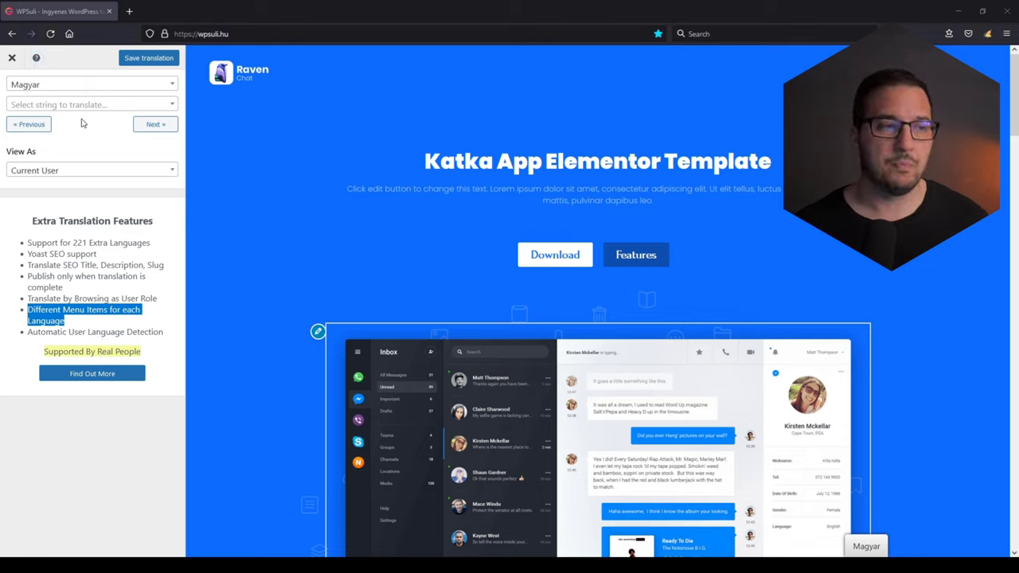
Open the main heading "Katka App Elementor Template" for translation and highlight its Hungarian source text.
left_click(417, 160)
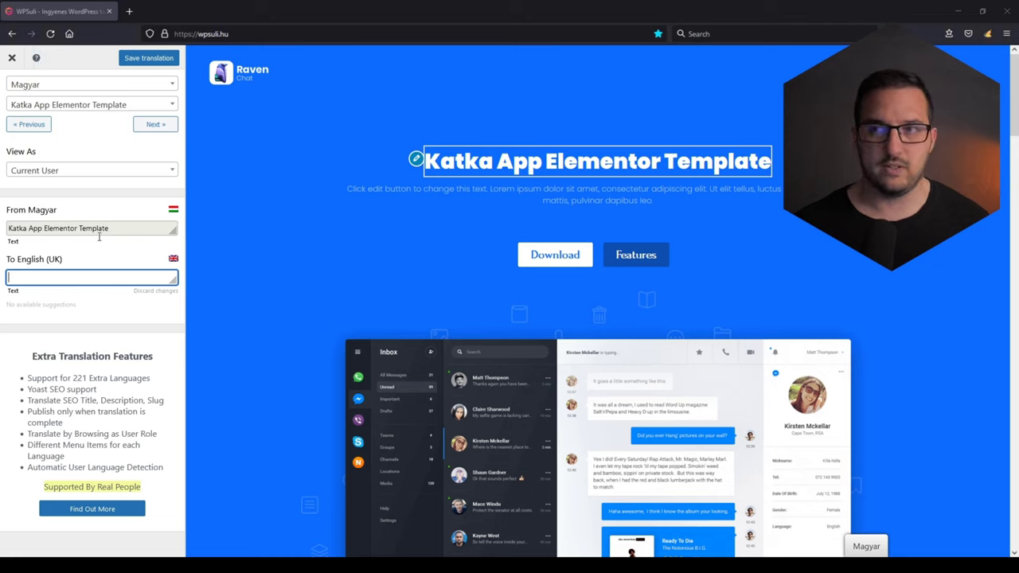
triple_click(45, 229)
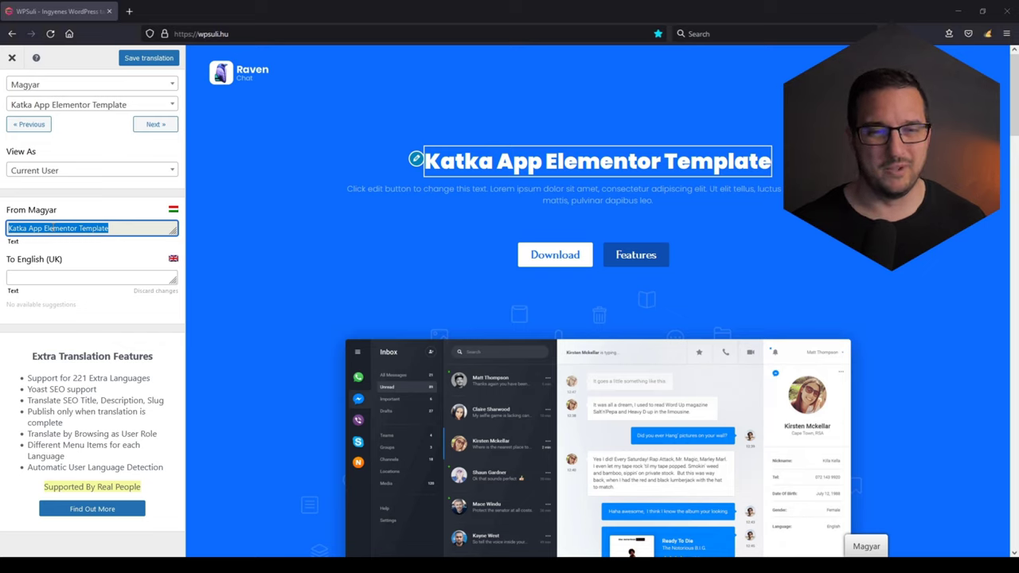
Enter "ENG" as the heading's English (UK) translation and discard the change.
left_click(51, 279)
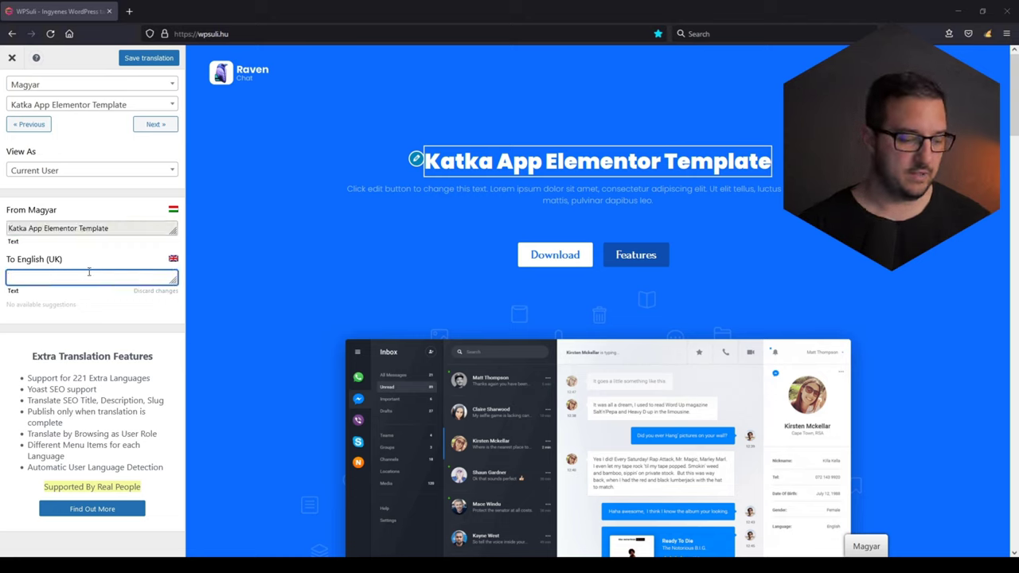
type("ENG")
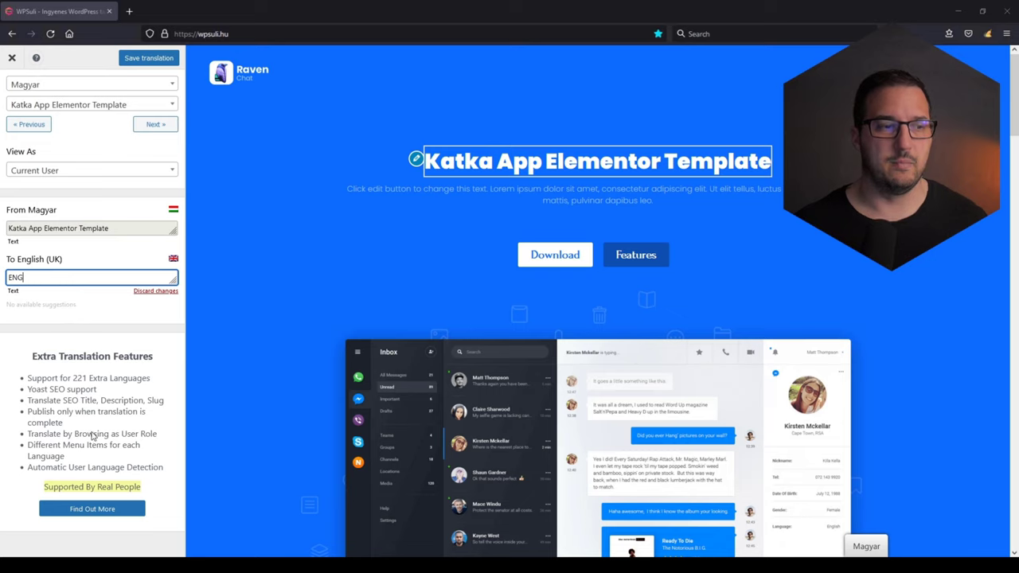
left_click(159, 291)
left_click(120, 277)
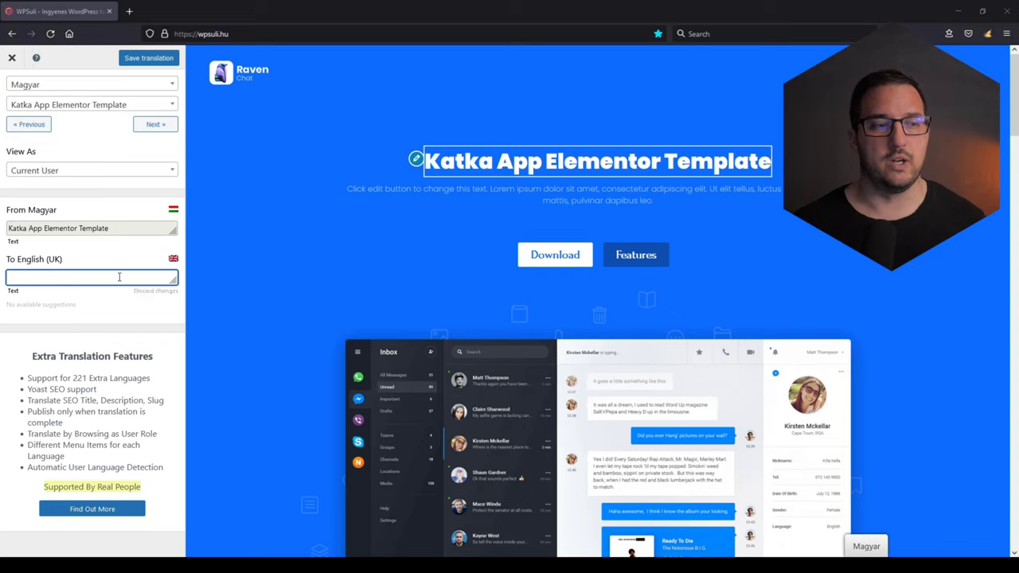
Copy the heading's source text into its English (UK) translation, prefix it to read "ENG Katka App Elementor Template", and save.
triple_click(132, 228)
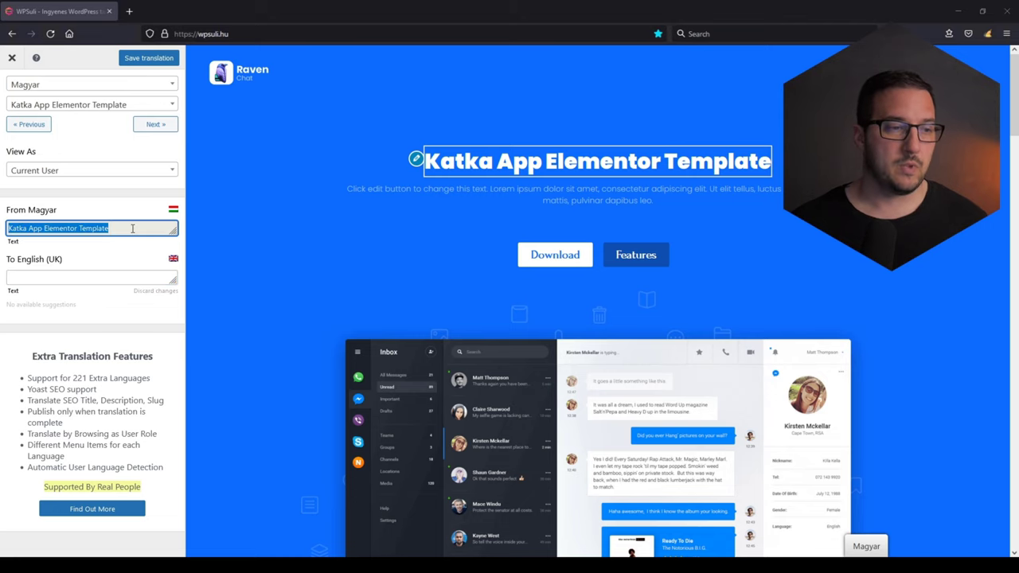
key("ctrl+c")
left_click(81, 277)
key("ctrl+v")
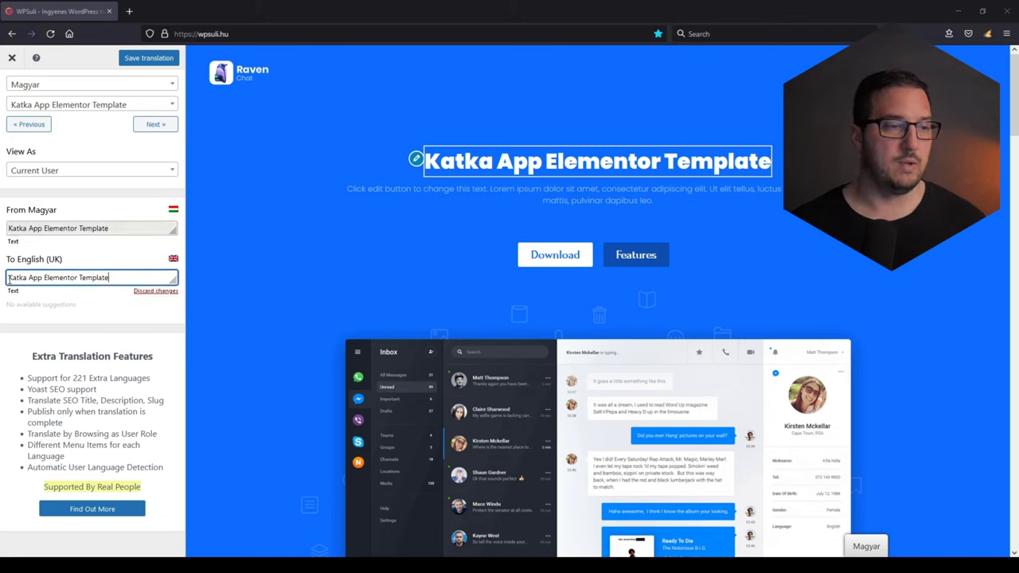
left_click(9, 278)
type("ENG")
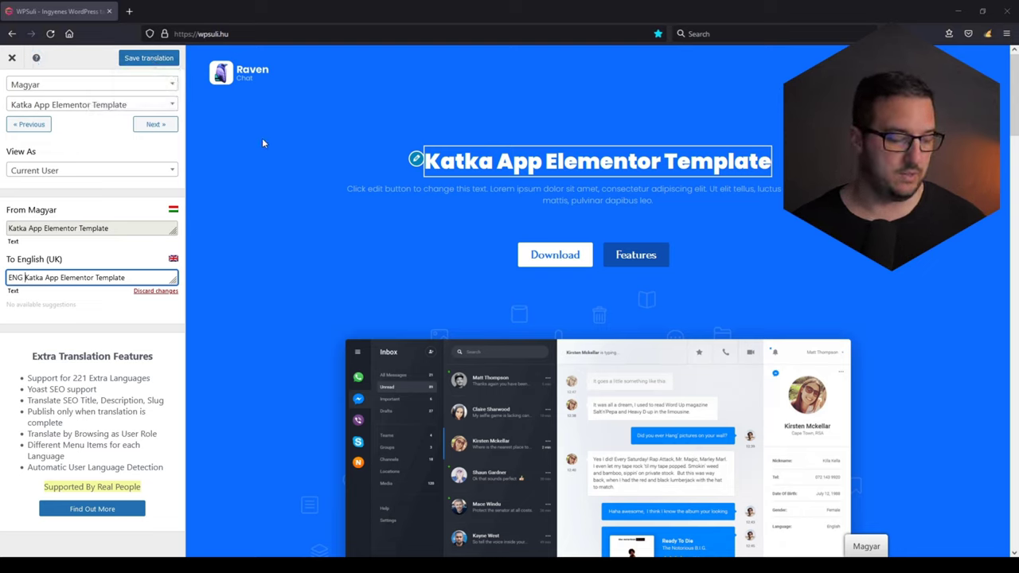
key("ctrl+s")
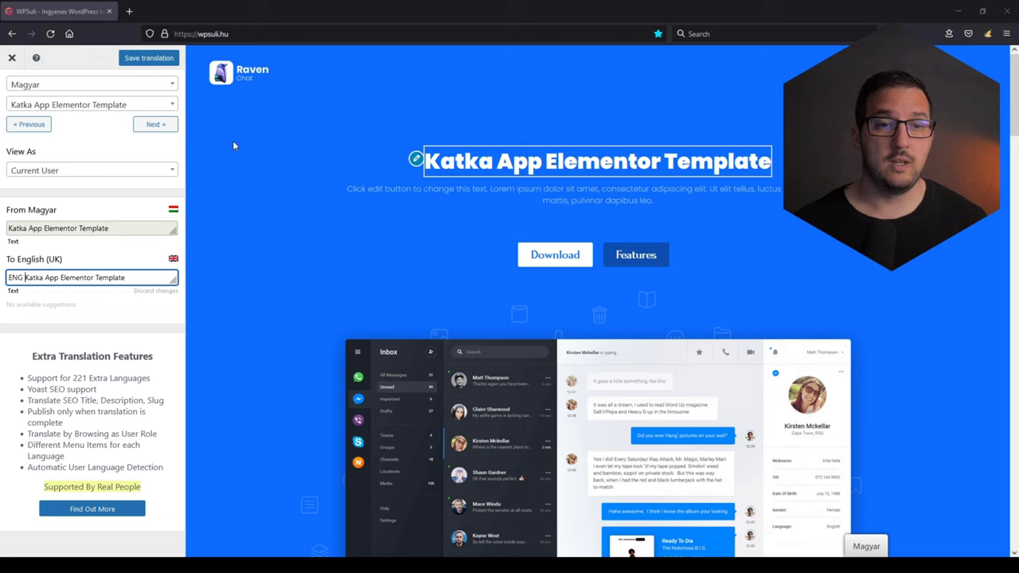
Advance to the next translatable string, the paragraph below the heading, and enlarge its English (UK) text box.
left_click(151, 125)
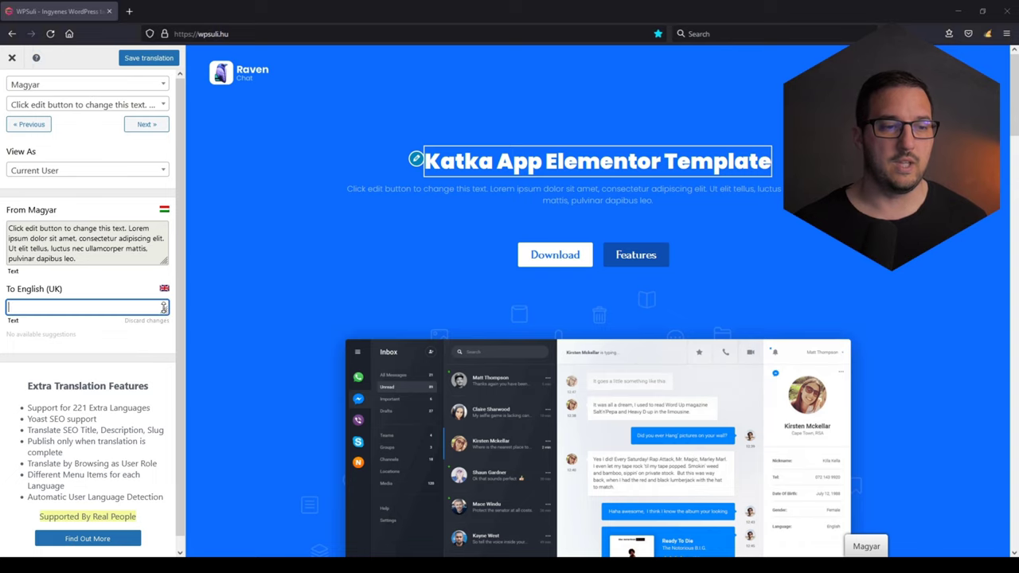
left_click_drag(166, 313, 168, 394)
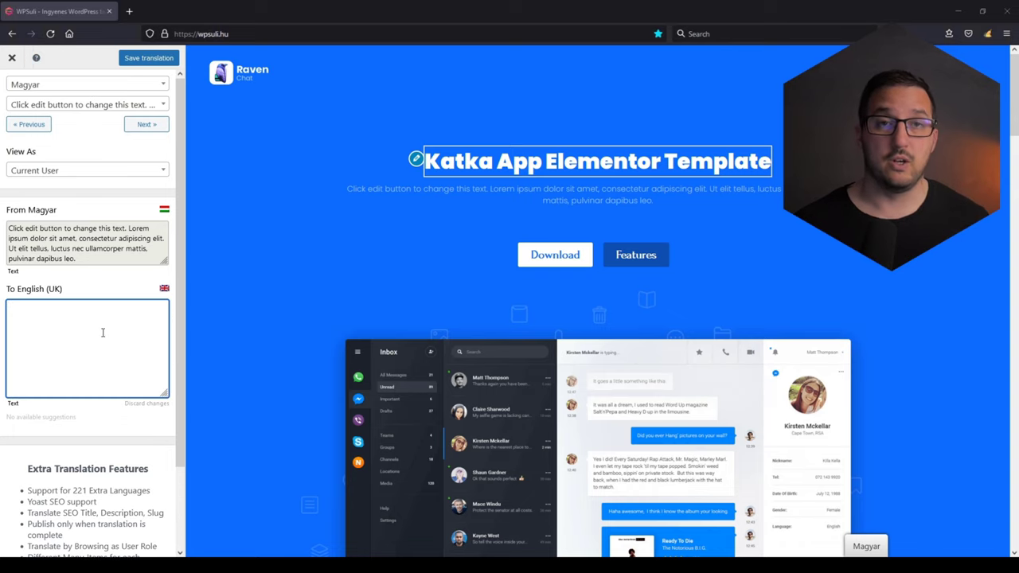
Set the English (UK) translation of the Download button's text to "Letoltes" and save the translation.
scroll(354, 234, "down", 3)
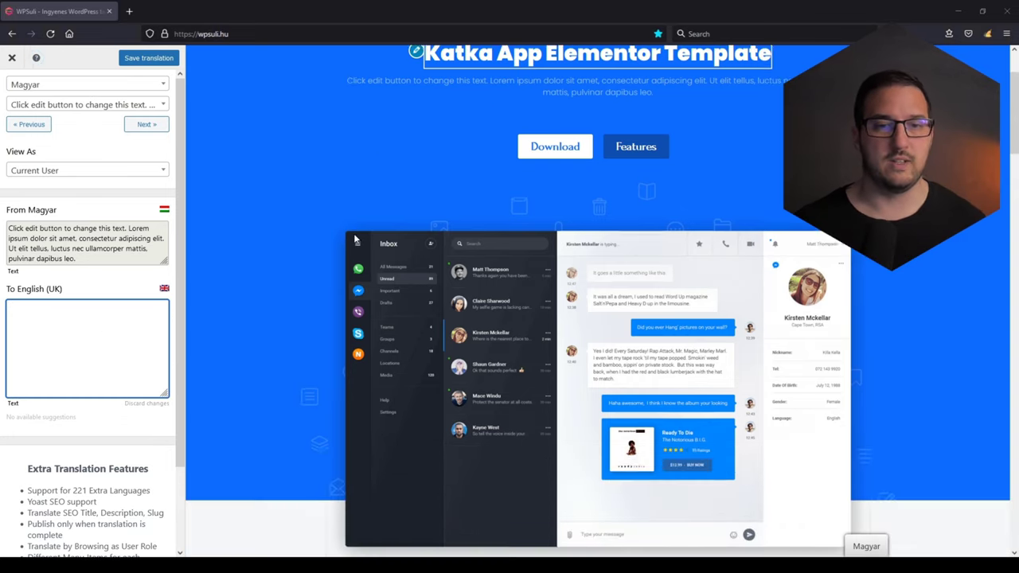
scroll(355, 239, "up", 3)
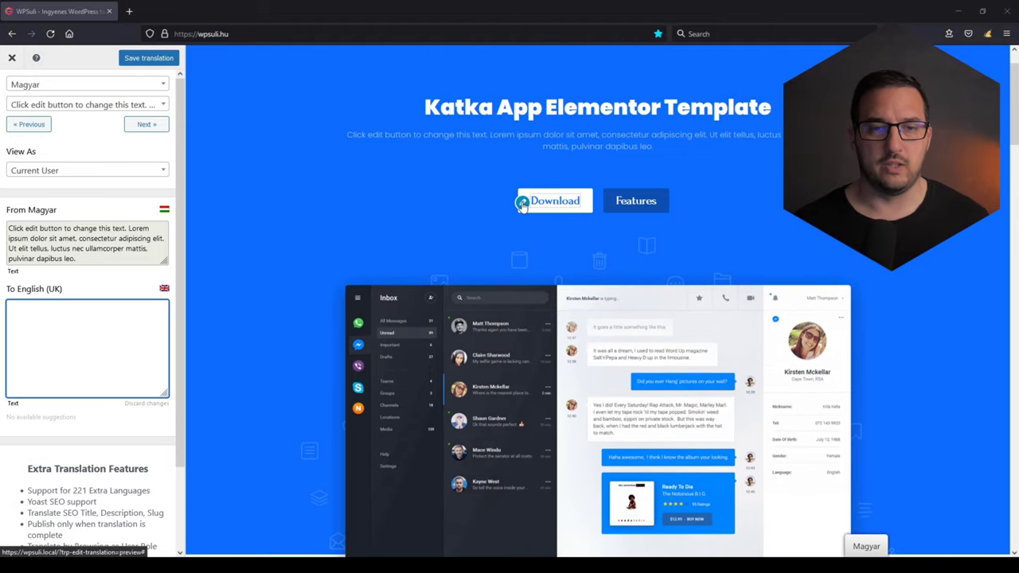
left_click(522, 204)
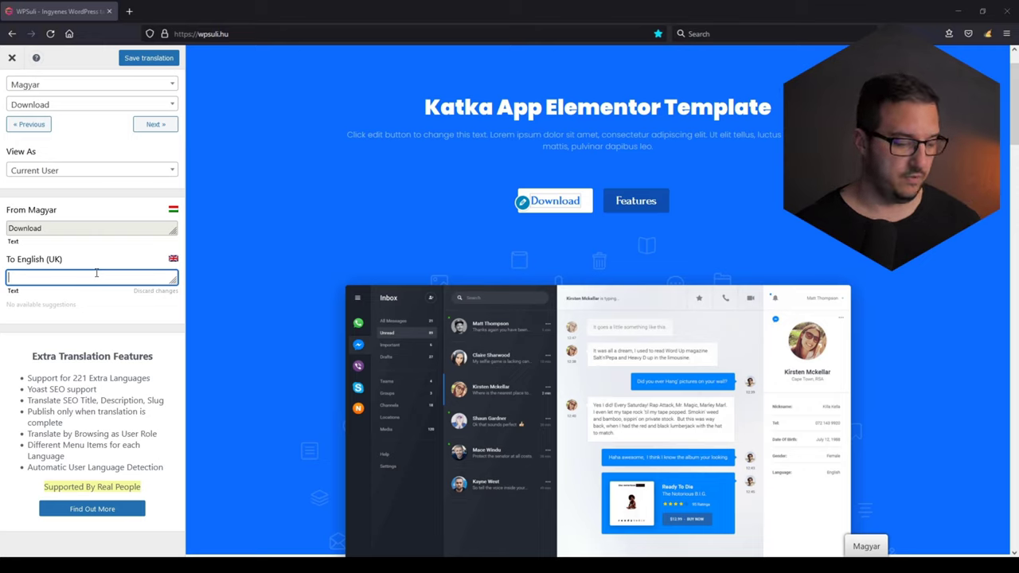
type("Leto")
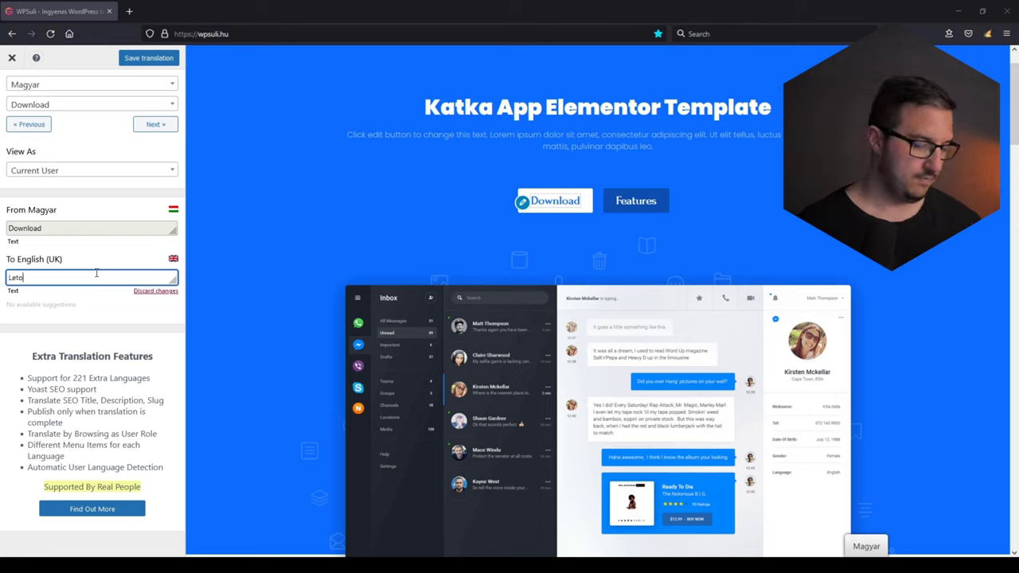
type("ltes")
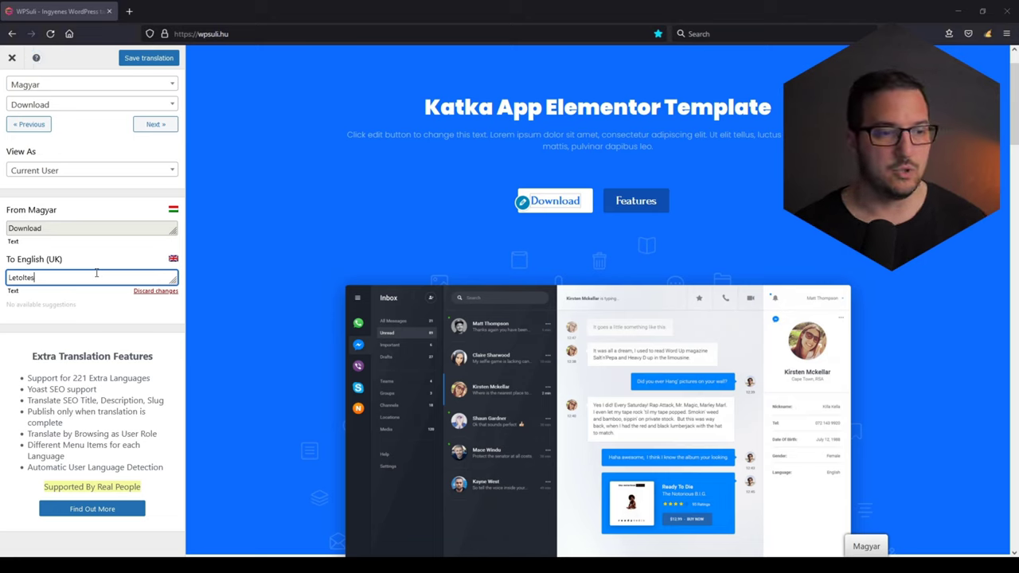
left_click(156, 67)
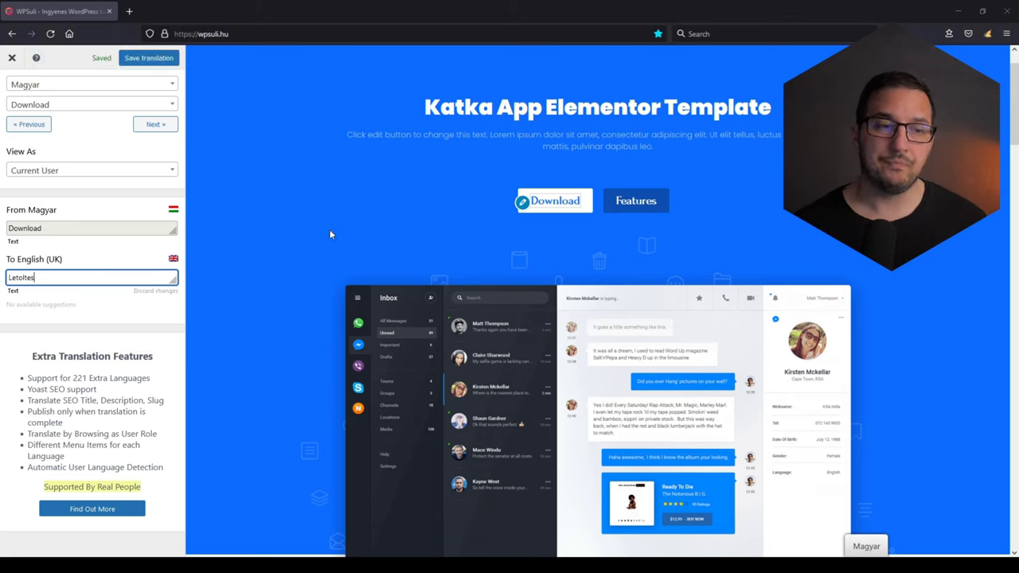
Select the main-app-1024x667 image for translation and open the media library for its English (UK) image source.
scroll(331, 234, "down", 2)
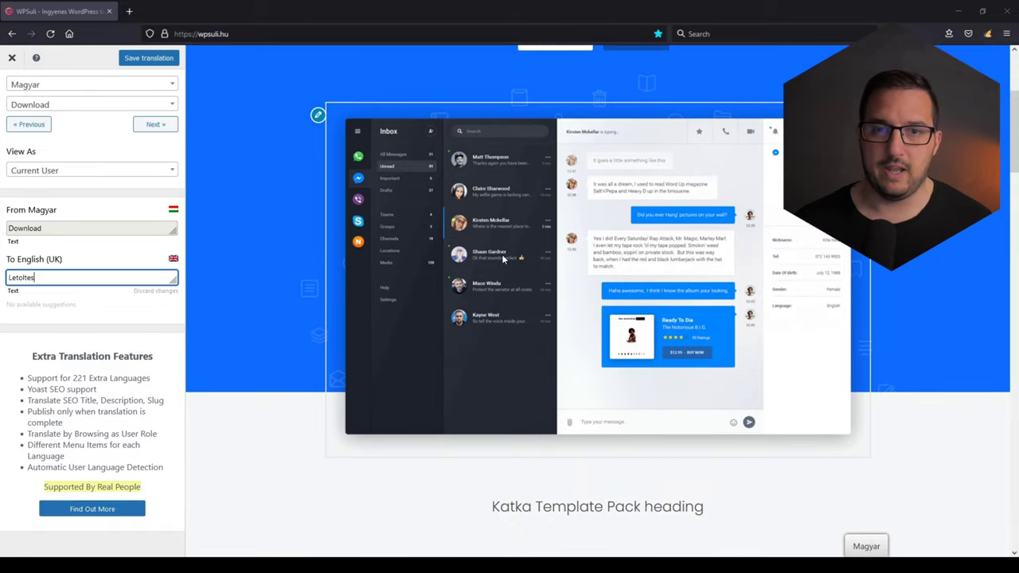
left_click(317, 116)
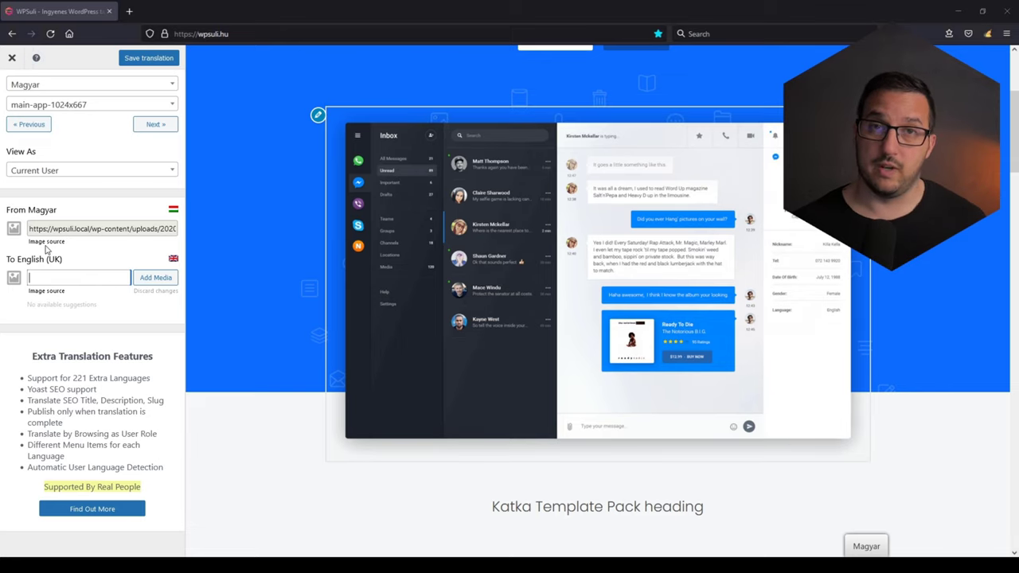
mouse_move(46, 247)
left_mouse_down()
mouse_move(32, 248)
mouse_move(62, 249)
left_mouse_up()
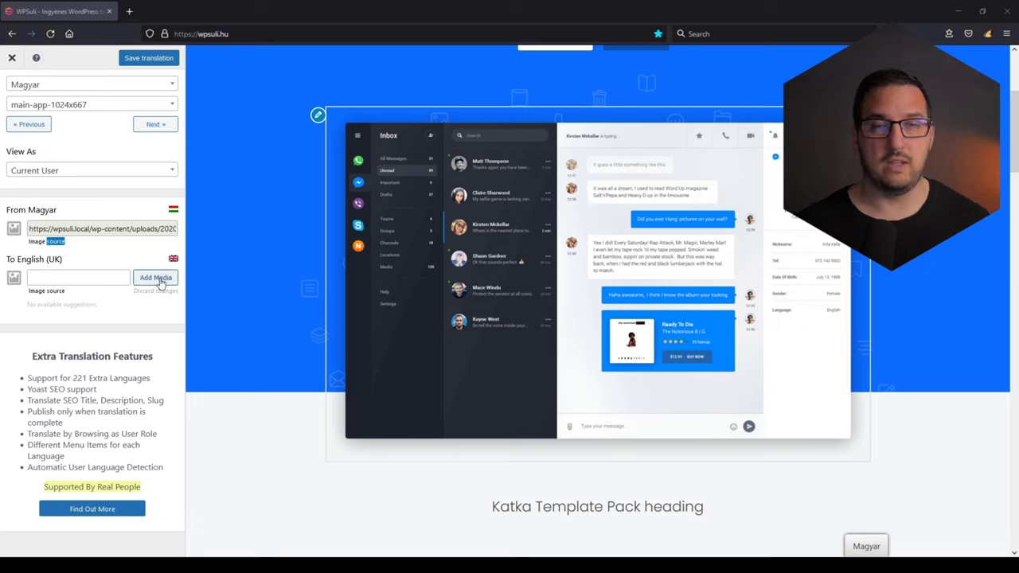
left_click(159, 280)
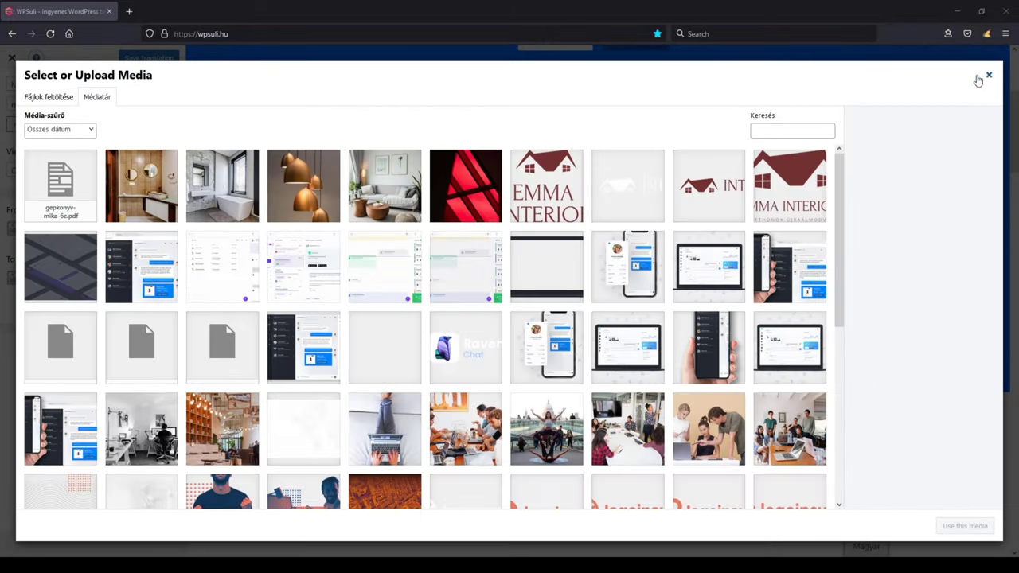
Choose team3.jpeg from the media library as the English (UK) version of the app image and save the translation.
left_click(133, 195)
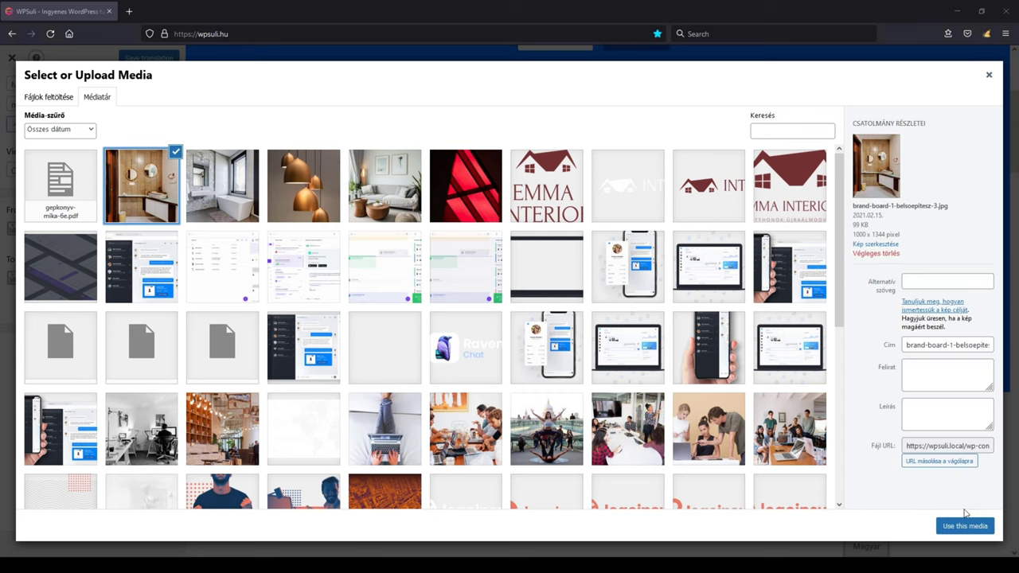
left_click(310, 167)
left_click(370, 189)
left_click(238, 187)
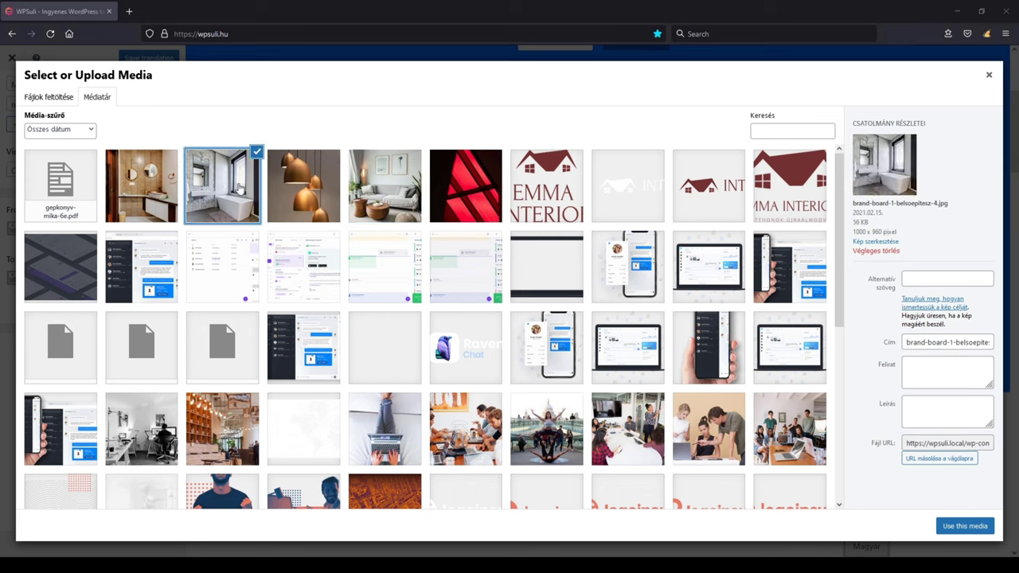
left_click(476, 195)
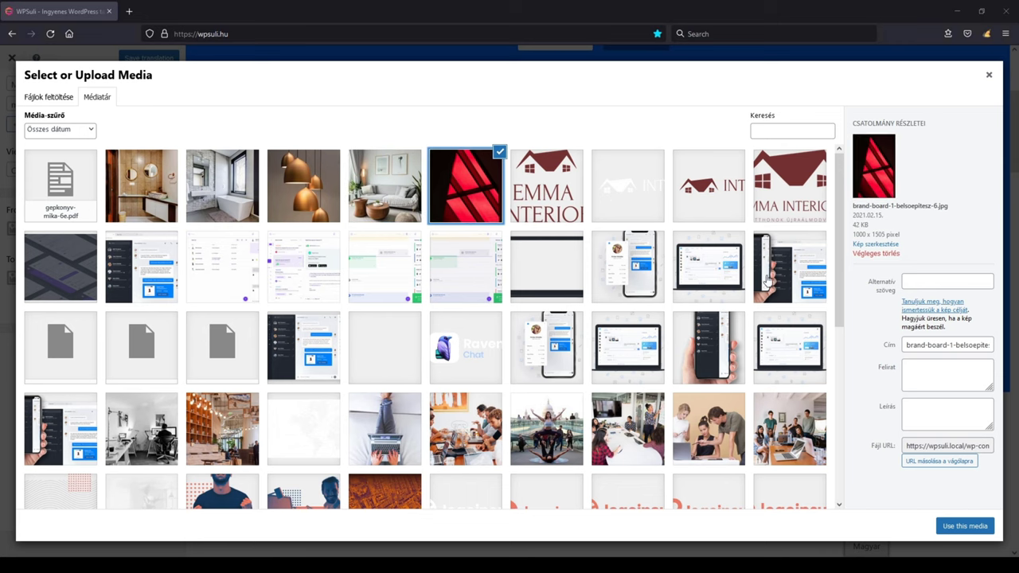
left_click(460, 430)
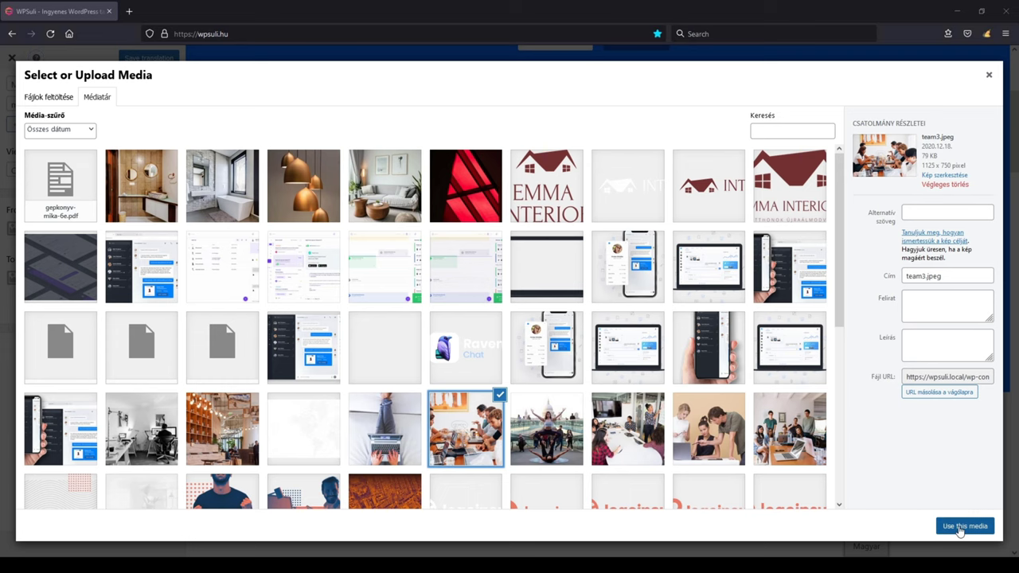
left_click(960, 527)
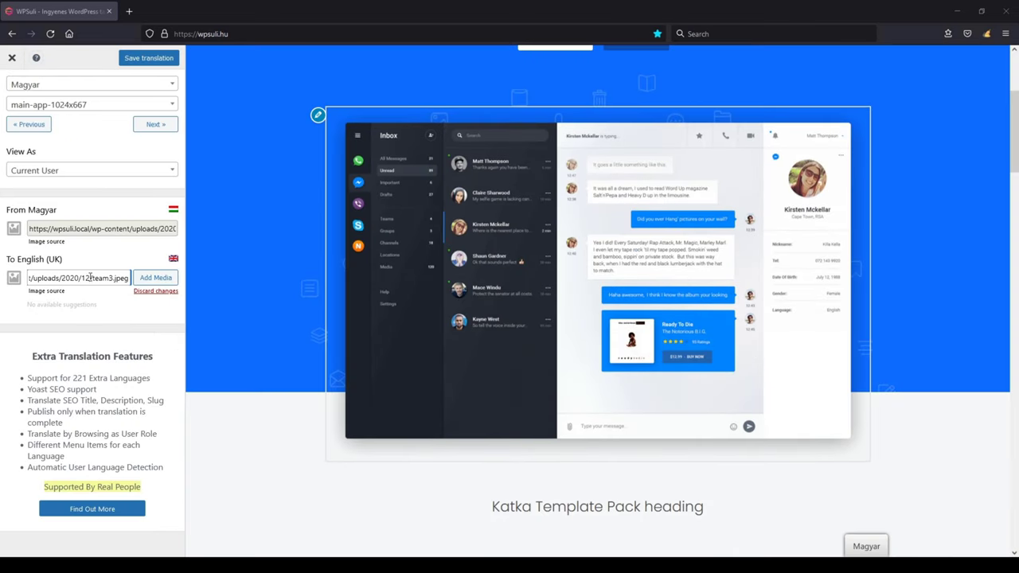
left_click(147, 59)
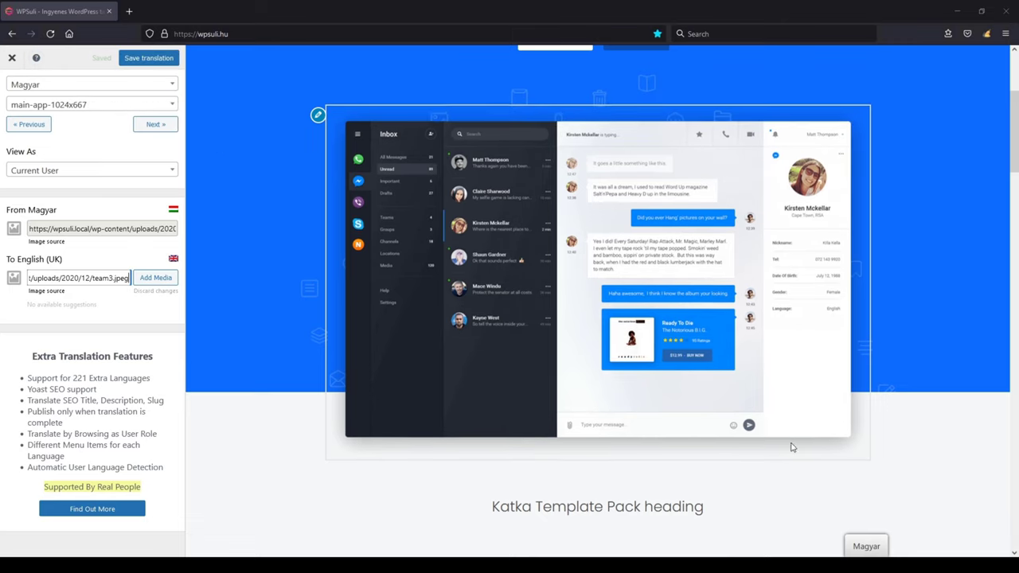
Close the translation editor and switch the live page to English (UK).
mouse_move(864, 546)
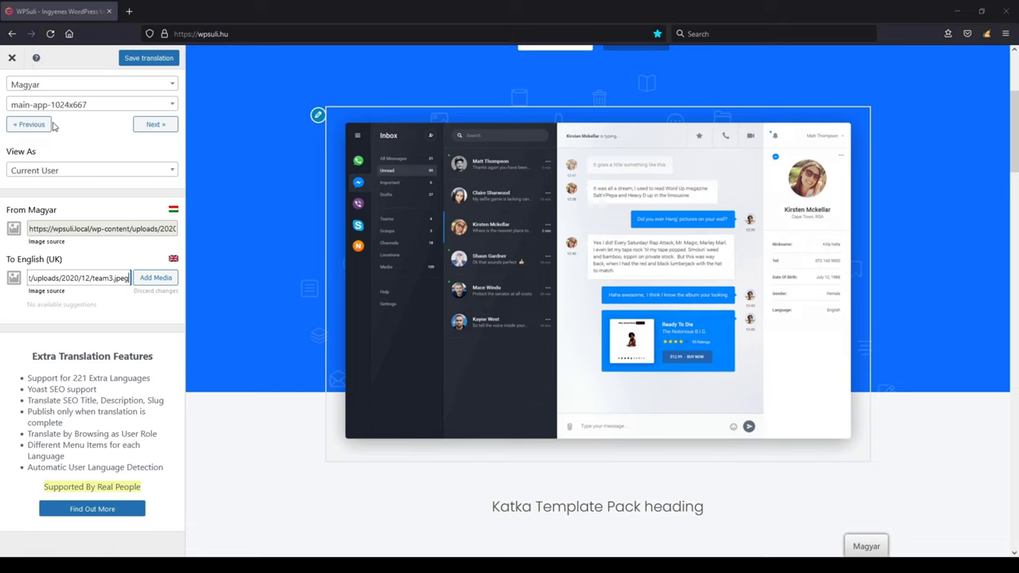
left_click(11, 60)
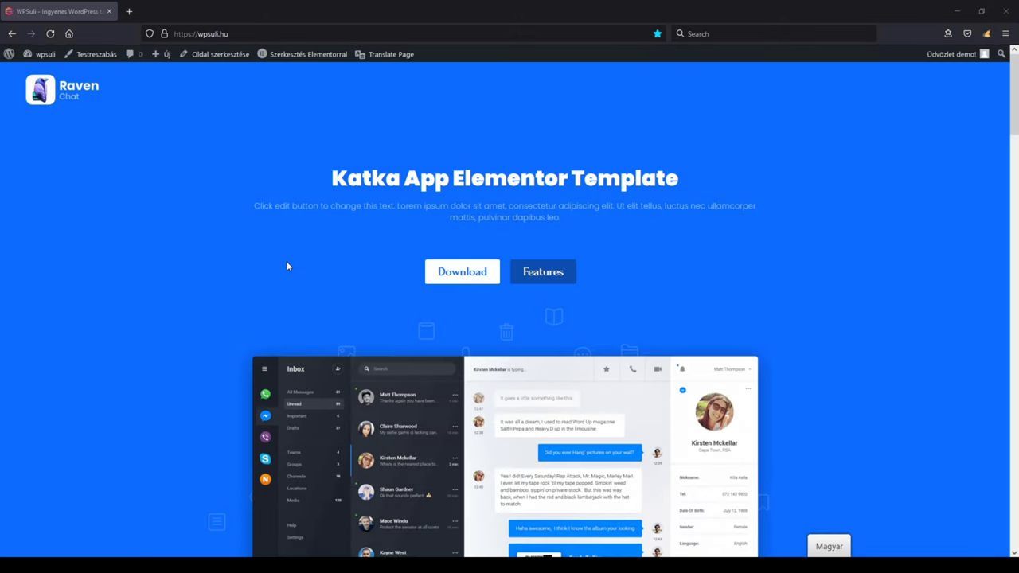
scroll(286, 275, "down", 5)
scroll(287, 275, "up", 5)
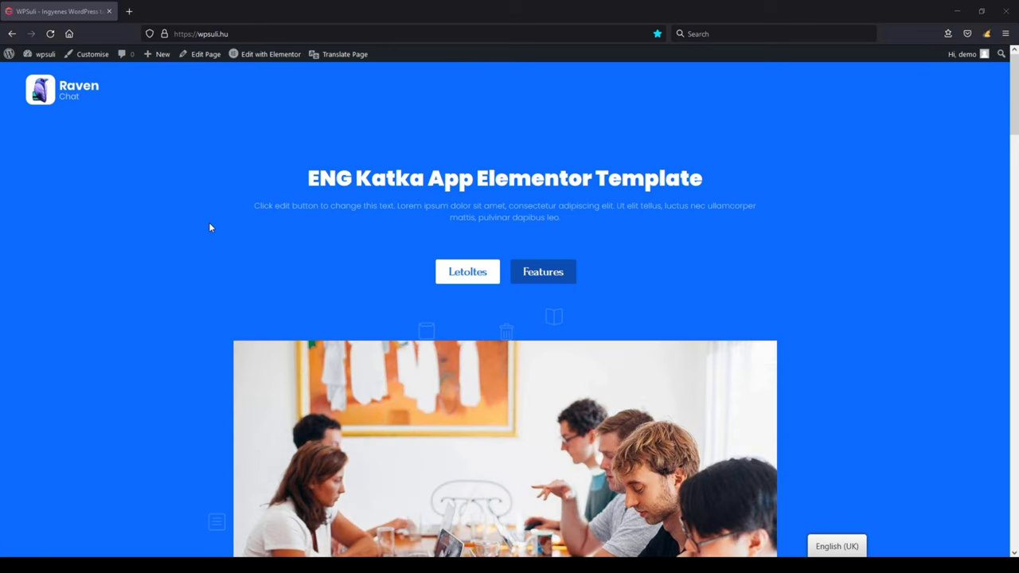
Examine the English (UK) page's heading, Download button text, main image and lower sections for translated content.
double_click(322, 180)
scroll(377, 296, "down", 3)
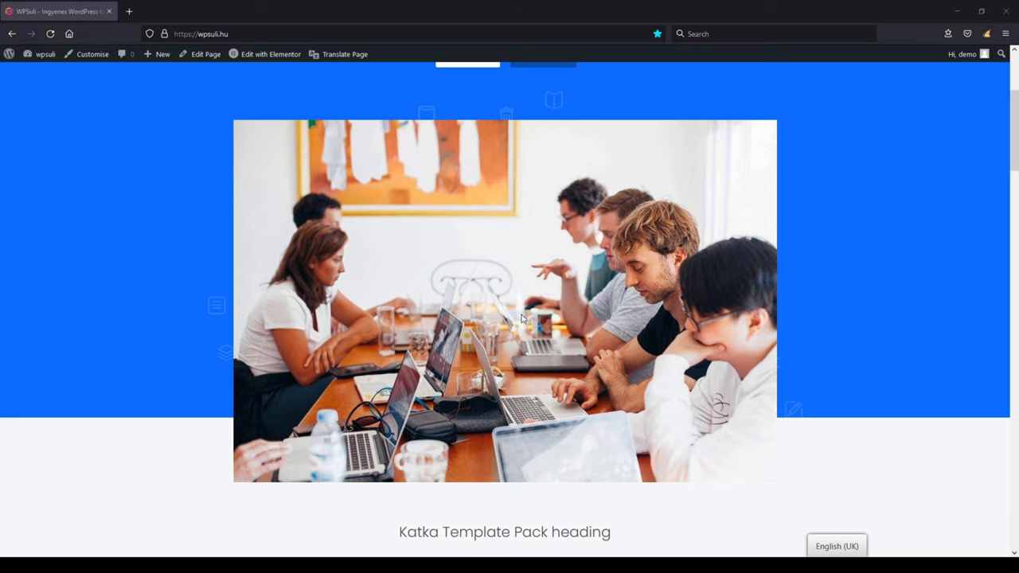
scroll(340, 111, "up", 3)
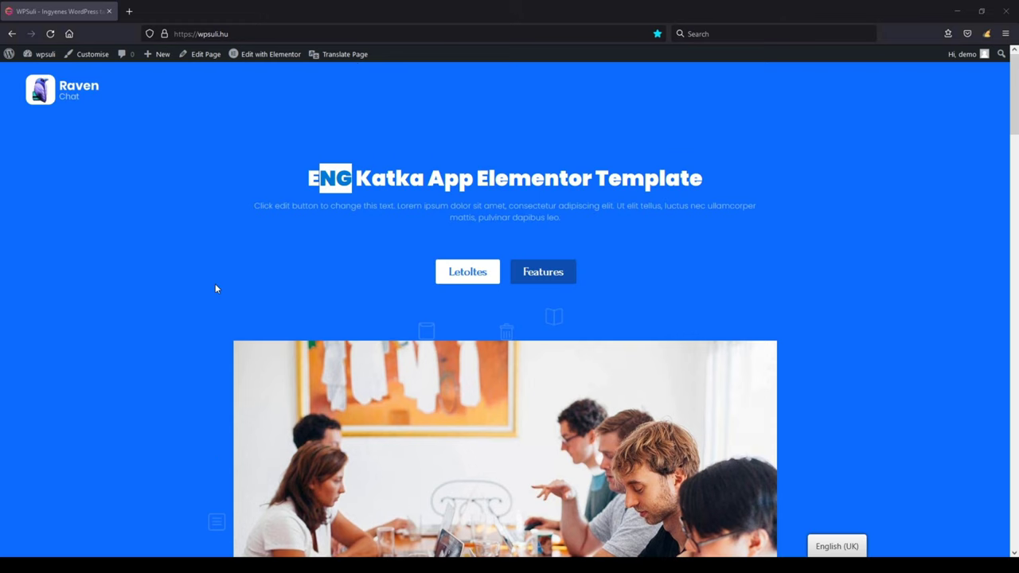
scroll(215, 288, "down", 10)
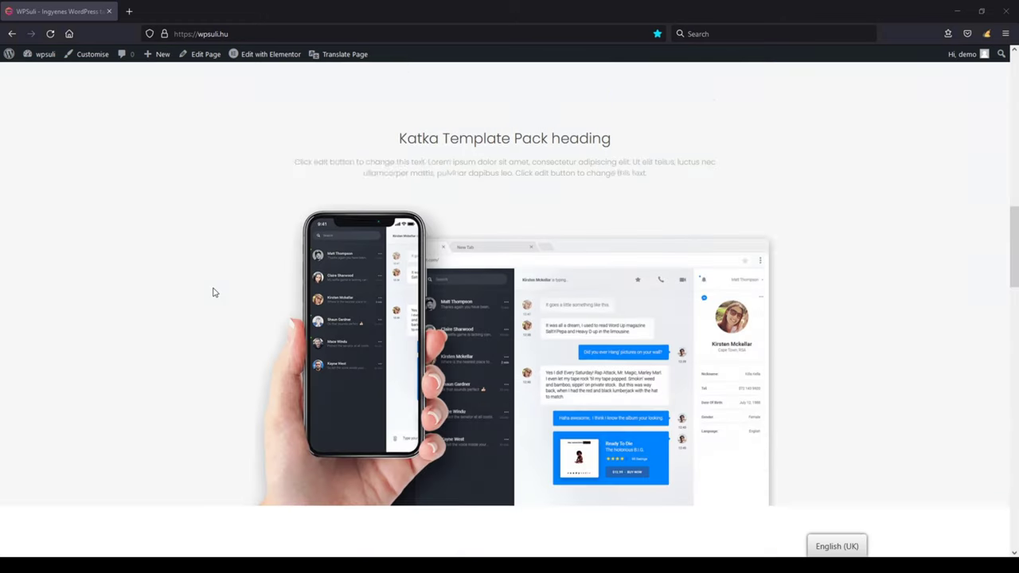
scroll(213, 292, "down", 5)
scroll(212, 292, "up", 10)
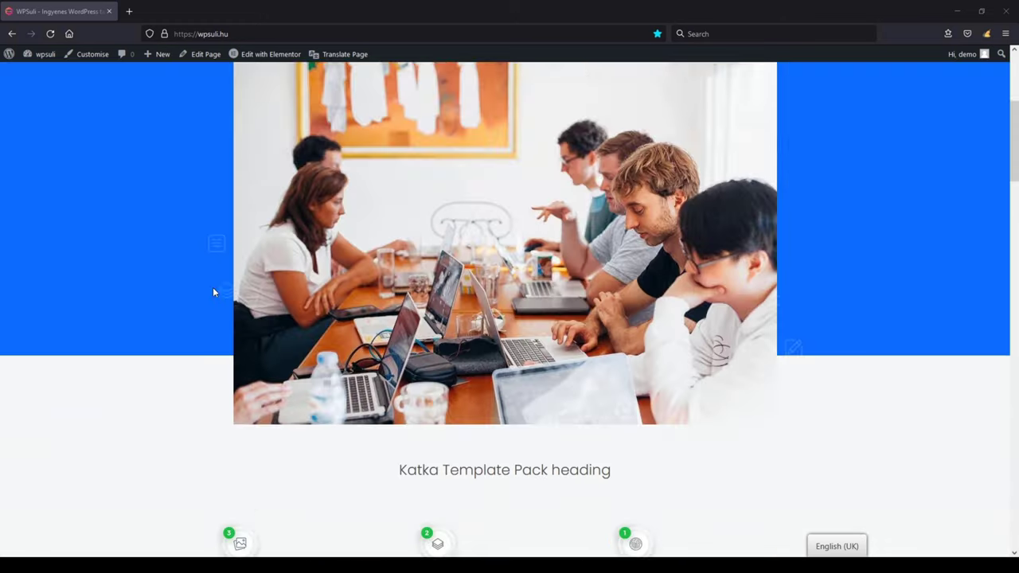
scroll(213, 292, "up", 4)
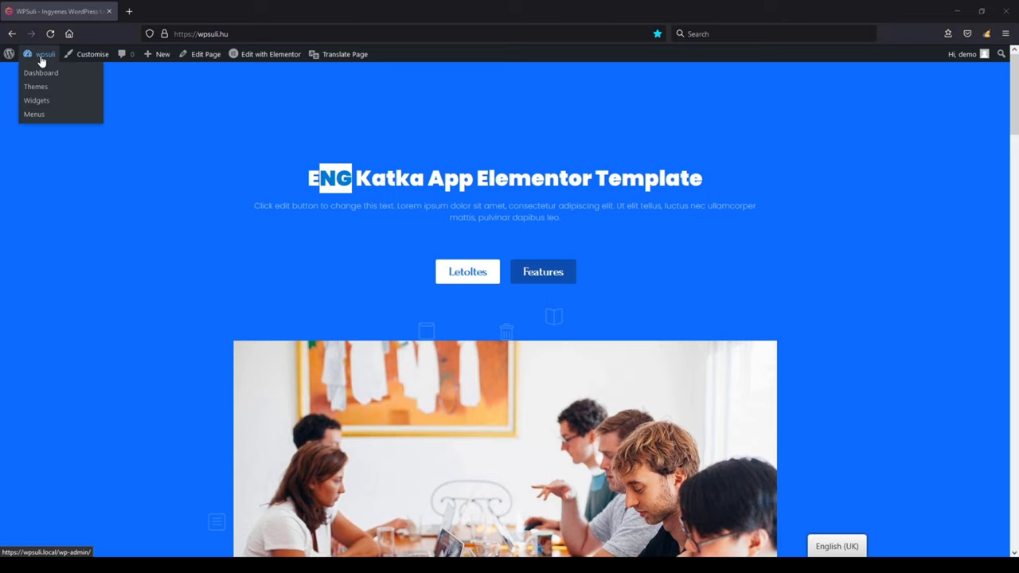
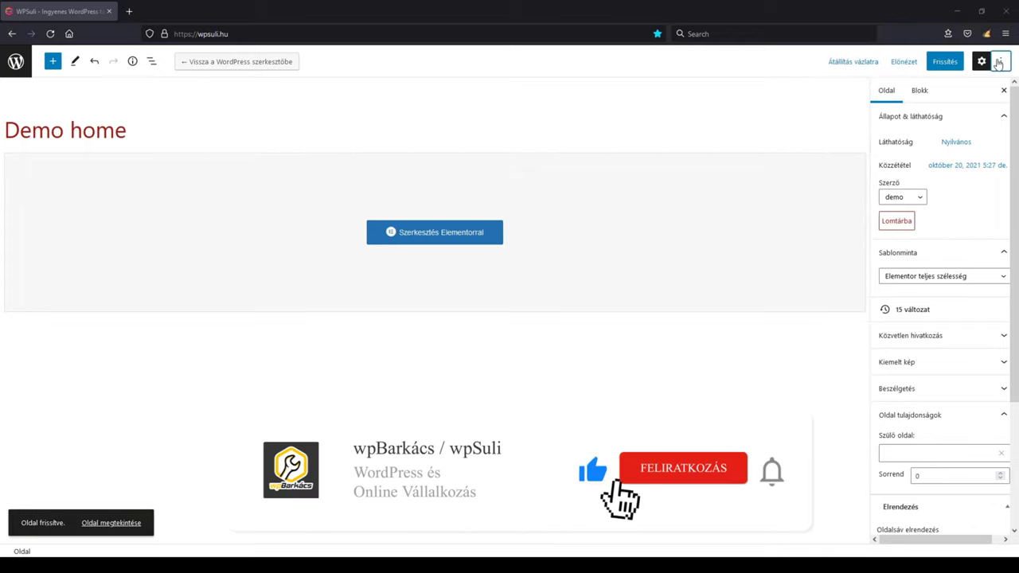
Turn off full-screen mode in the Demo home page editor and view the page on the site.
left_click(1001, 61)
left_click(915, 179)
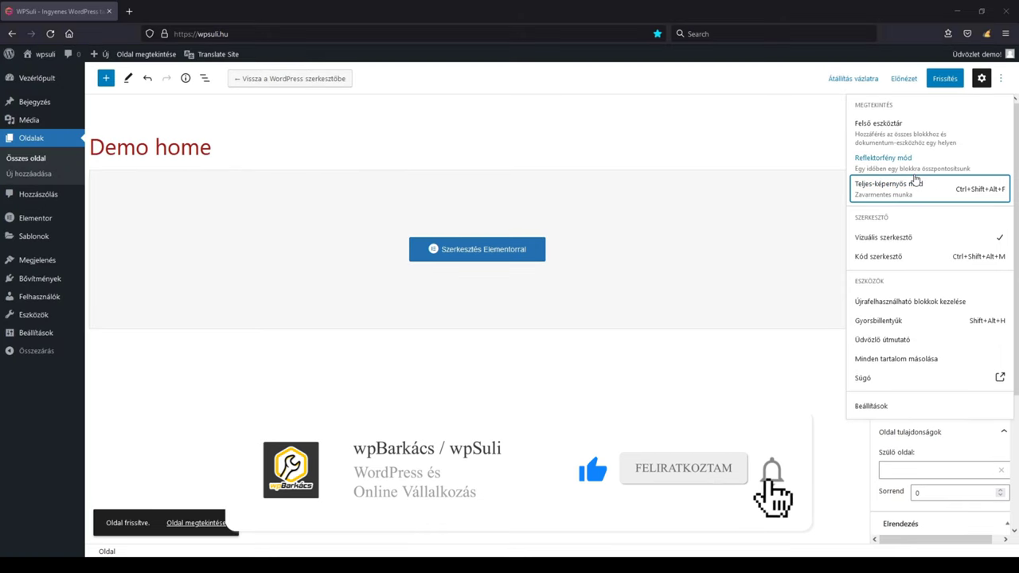
left_click(157, 70)
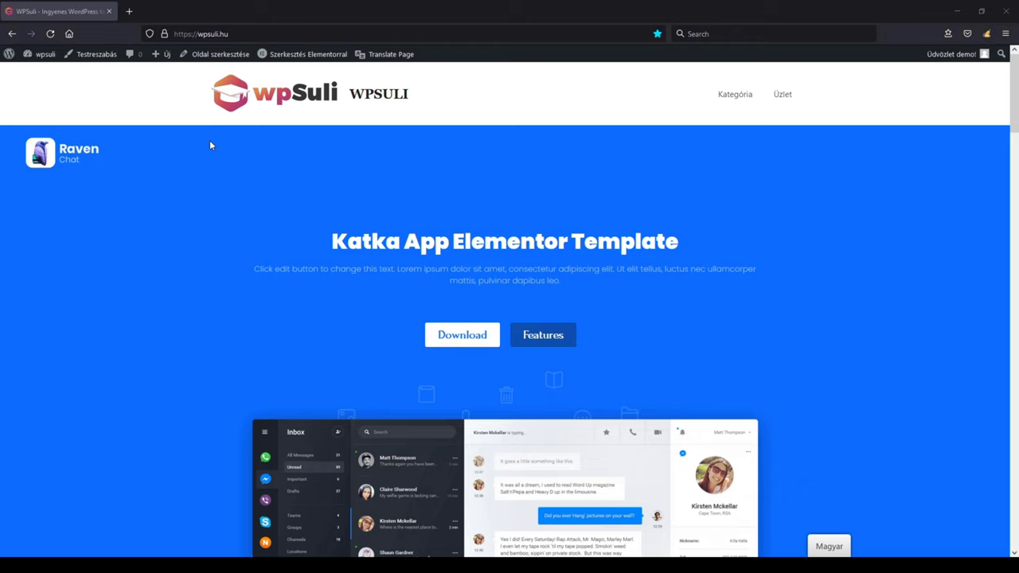
Open the site's menu management and add the Demo home page to menu 1.
mouse_move(36, 54)
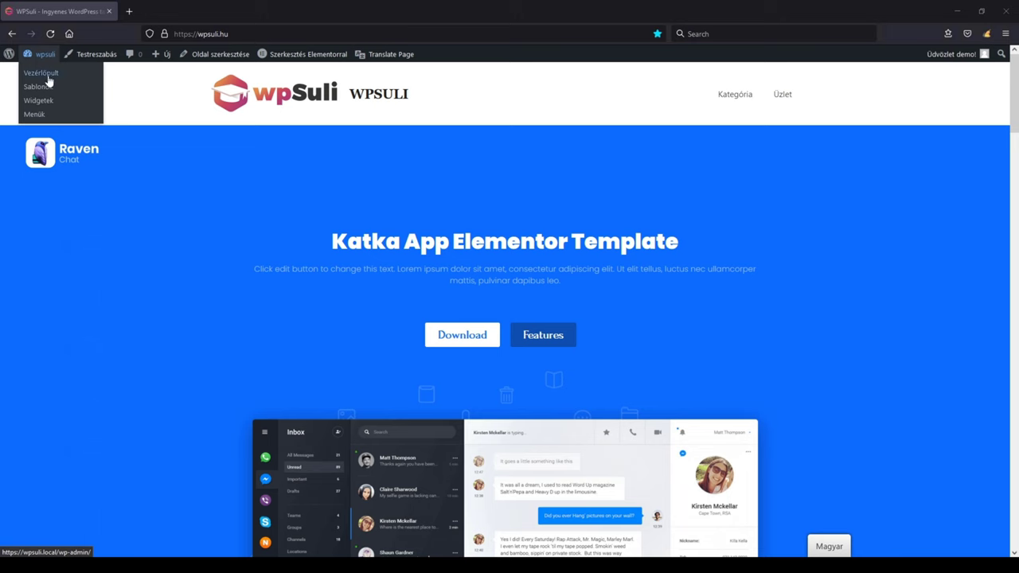
left_click(35, 115)
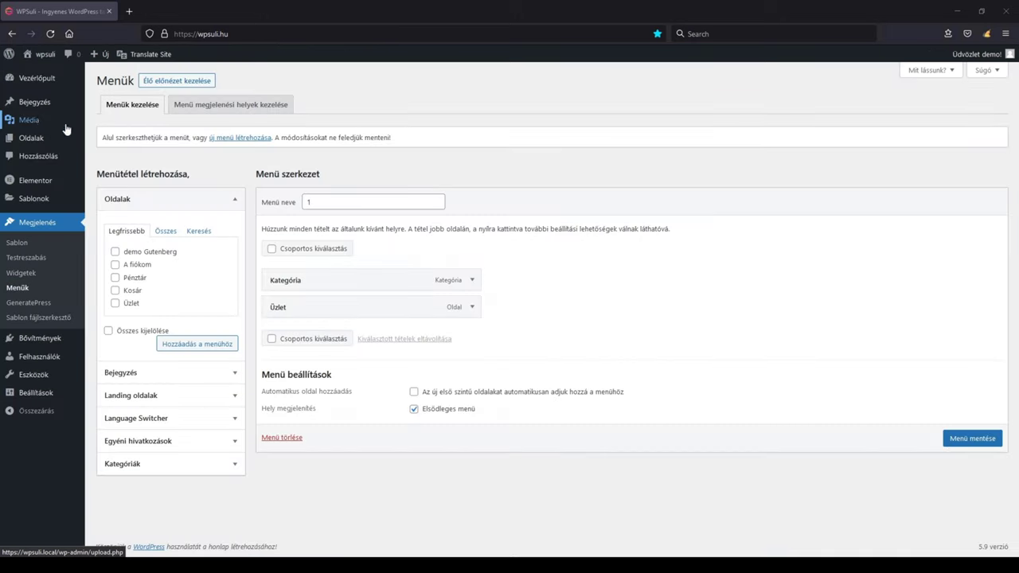
left_click(166, 231)
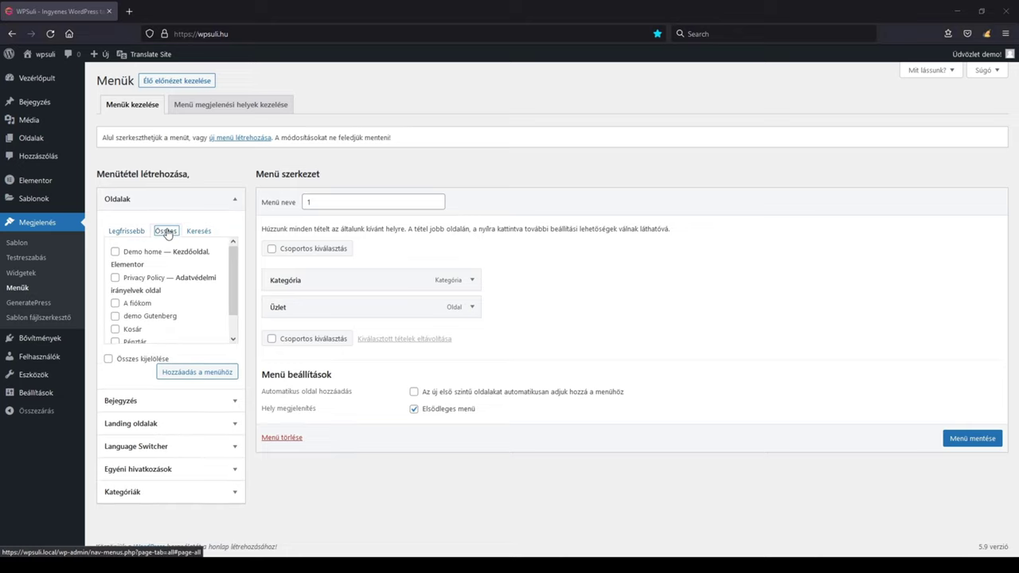
left_click(145, 253)
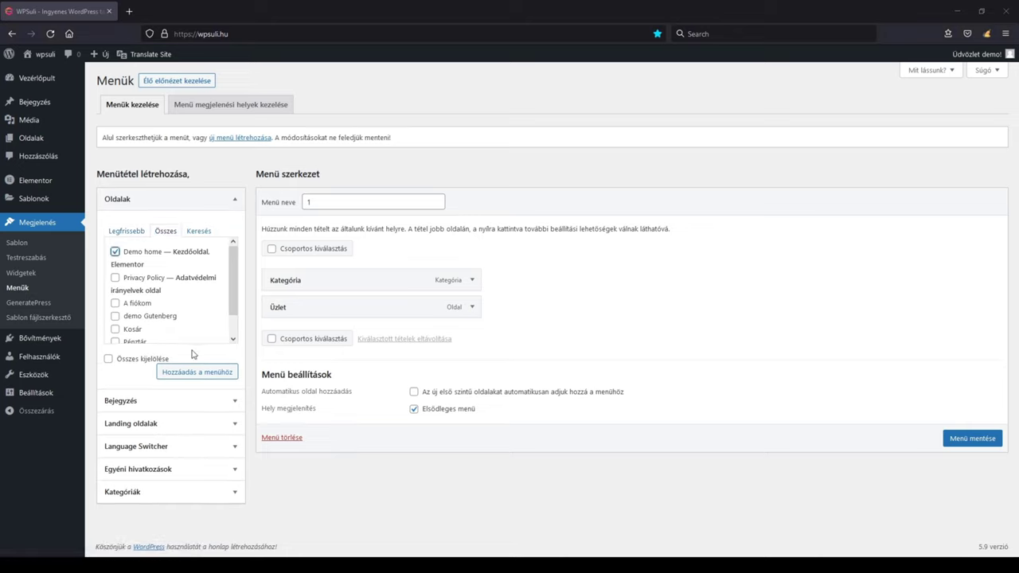
left_click(207, 372)
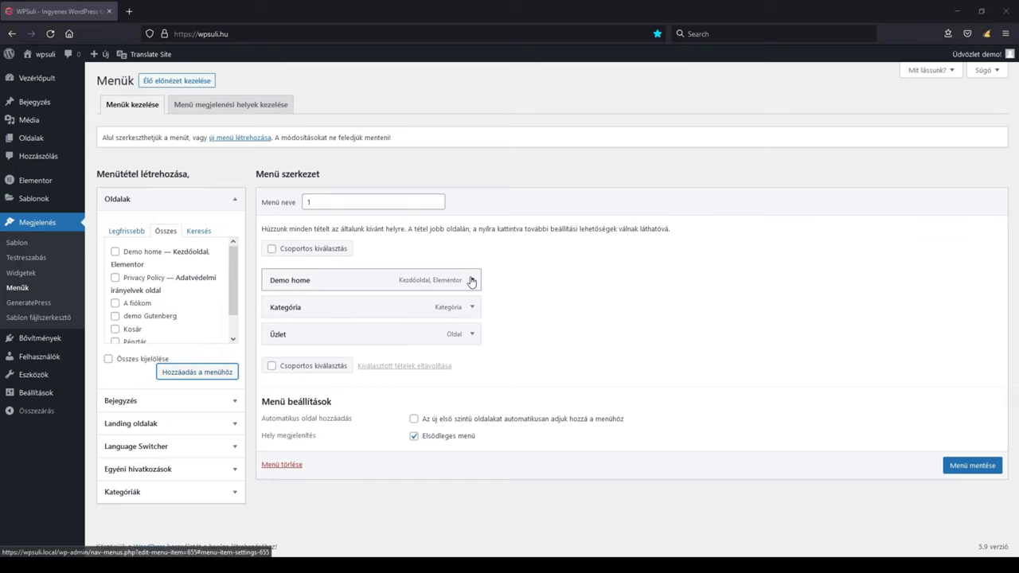
left_click(472, 281)
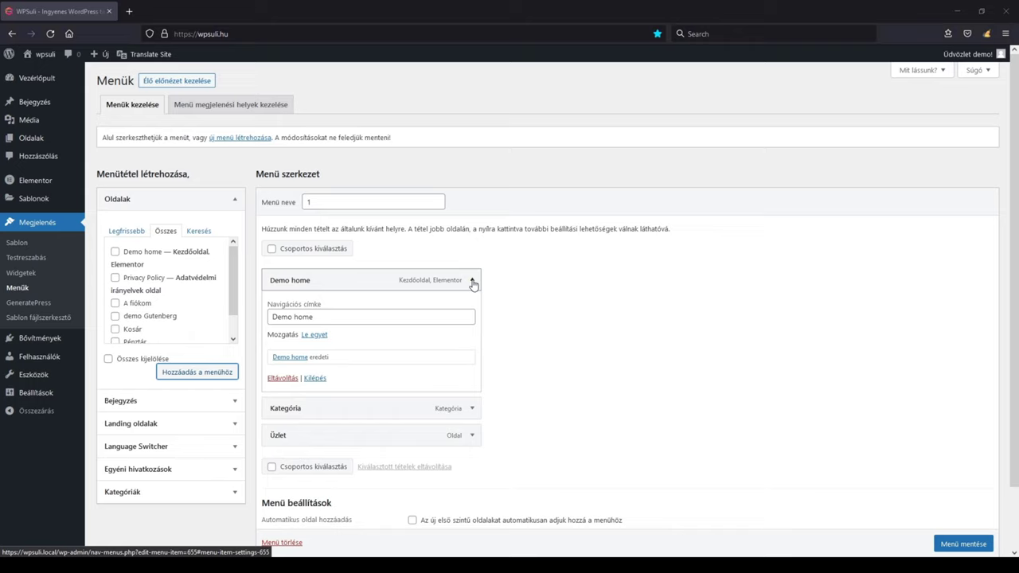
left_click(472, 282)
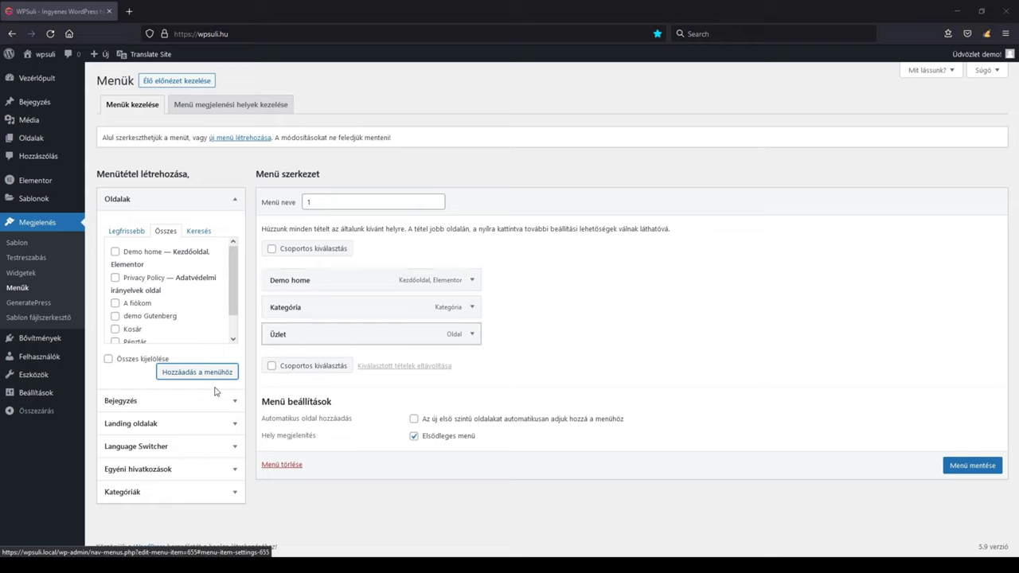
Add the Opposite Language item from the Language Switcher entries to menu 1.
left_click(194, 453)
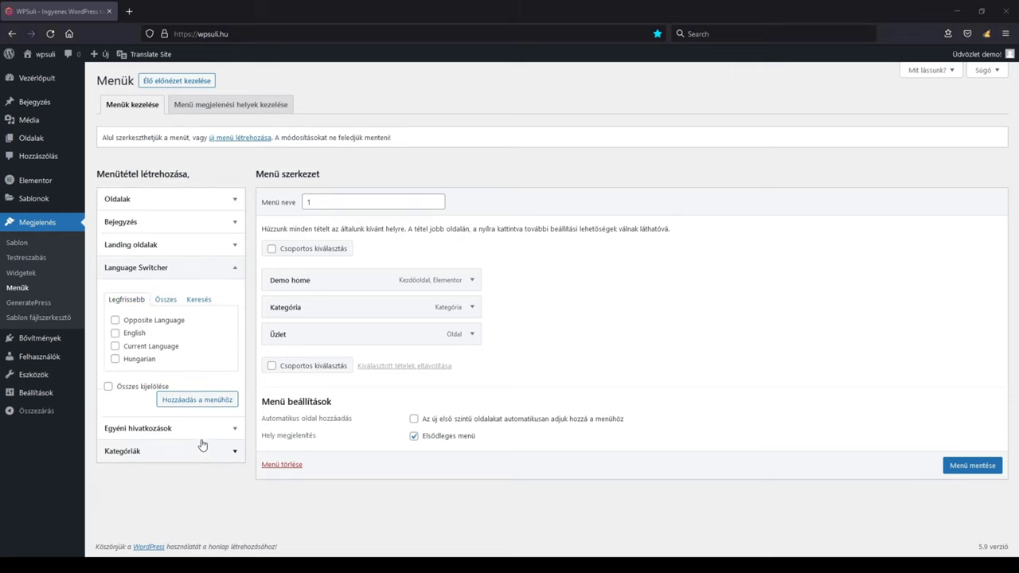
left_click(162, 322)
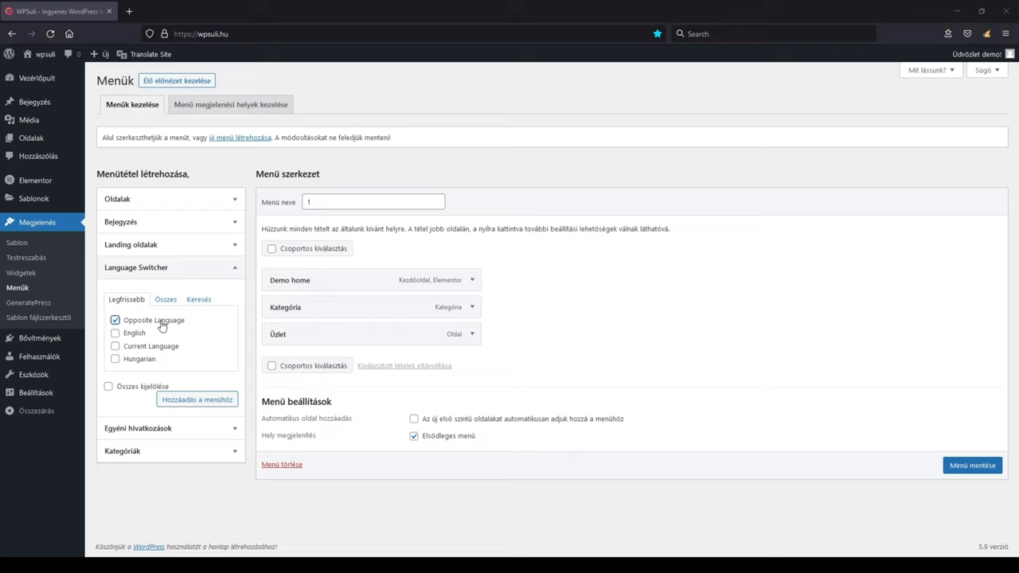
left_click(213, 402)
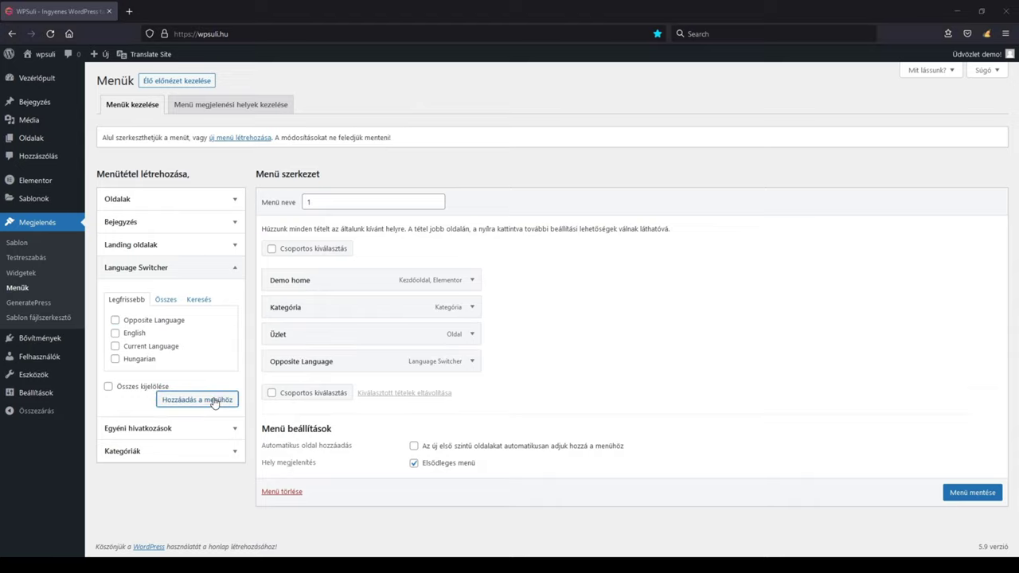
Set the navigation label of the Opposite Language menu item to "ENG".
left_click(473, 360)
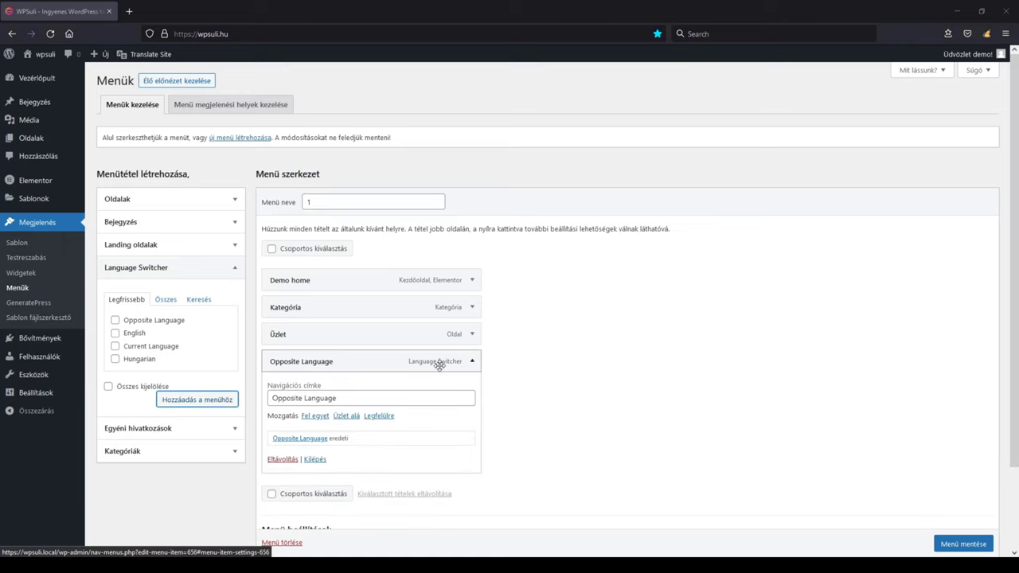
left_click(357, 398)
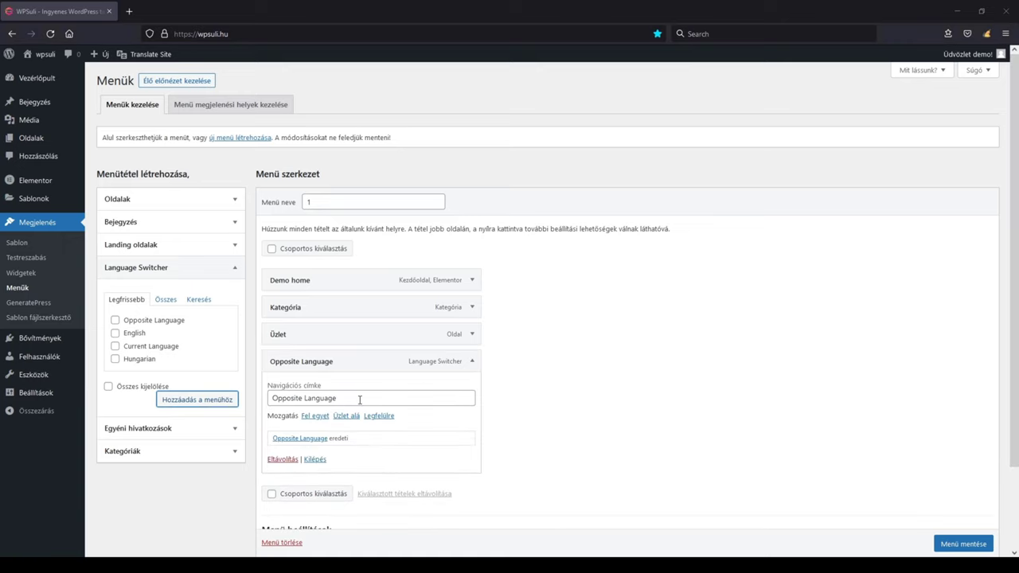
triple_click(359, 399)
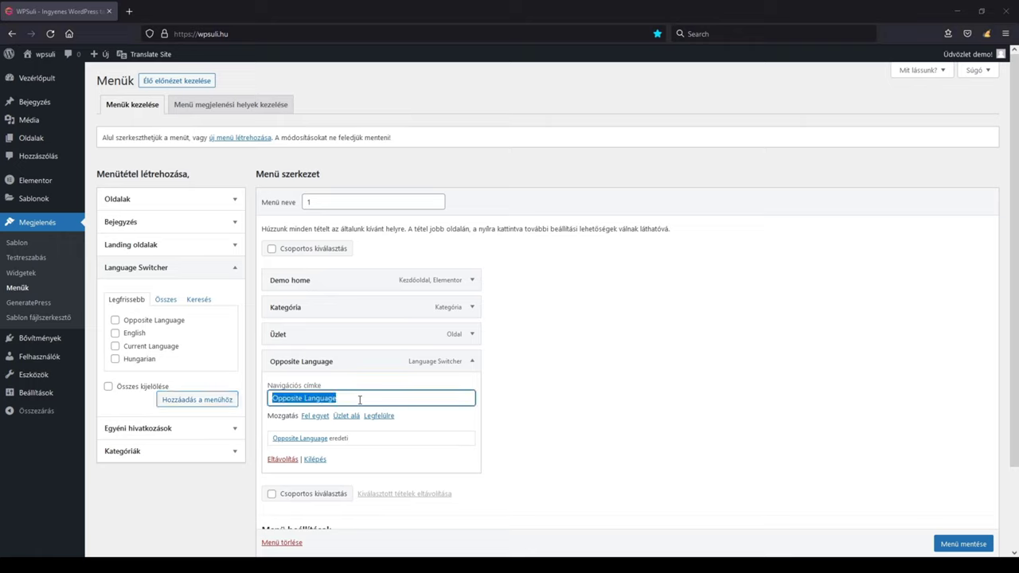
type("ENG")
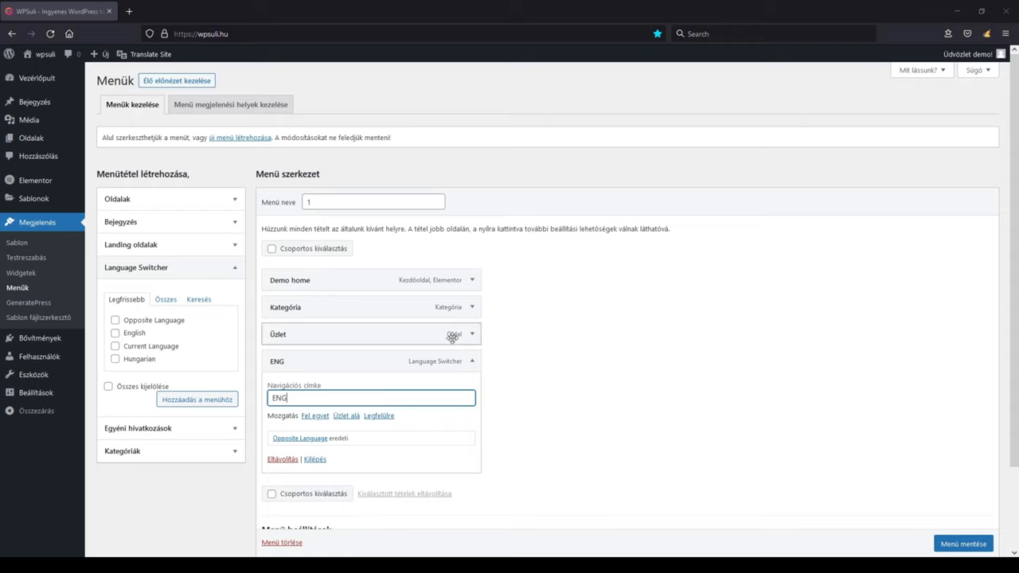
Remove the ENG language switcher item from menu 1.
left_click(473, 362)
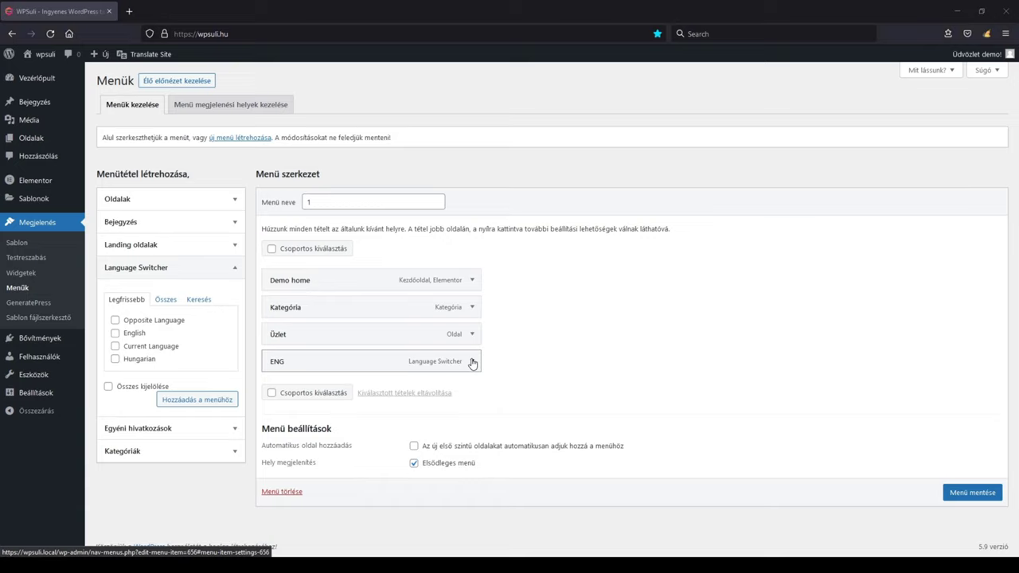
left_click(473, 362)
left_click(295, 459)
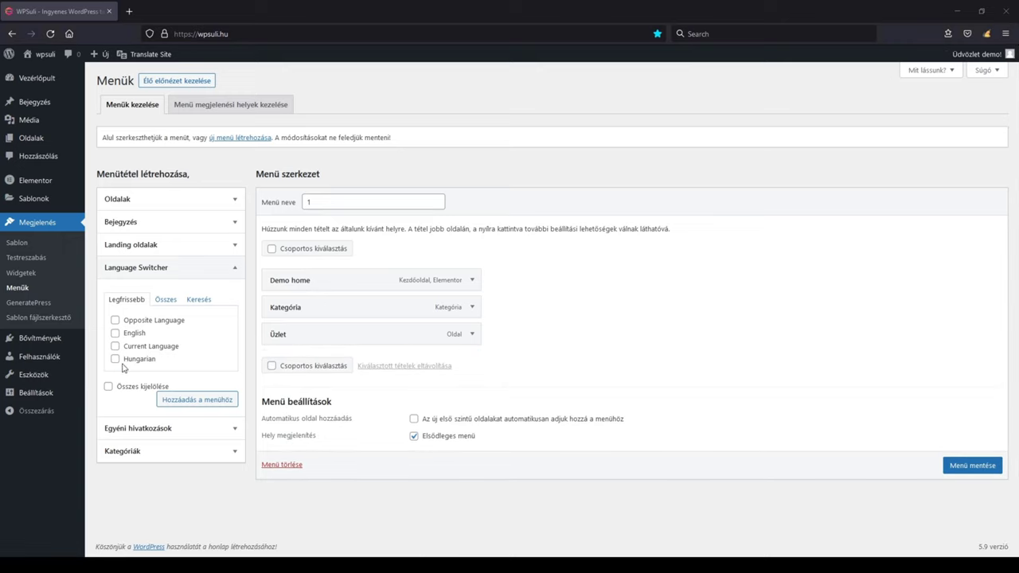
Add the Current Language item from the Language Switcher entries to menu 1, save the menu and view the site.
left_click(116, 346)
left_click(206, 399)
left_click(972, 494)
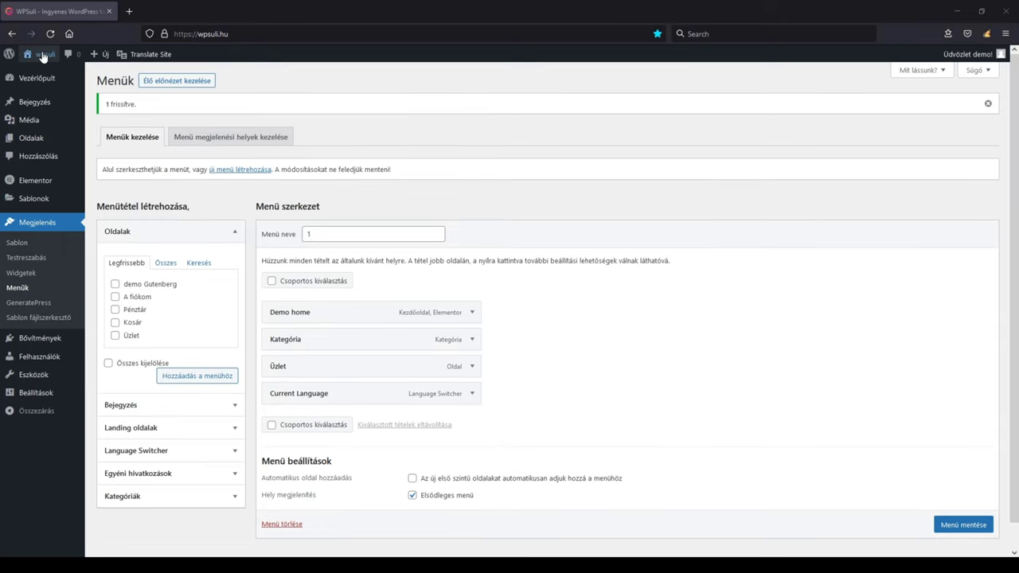
left_click(44, 56)
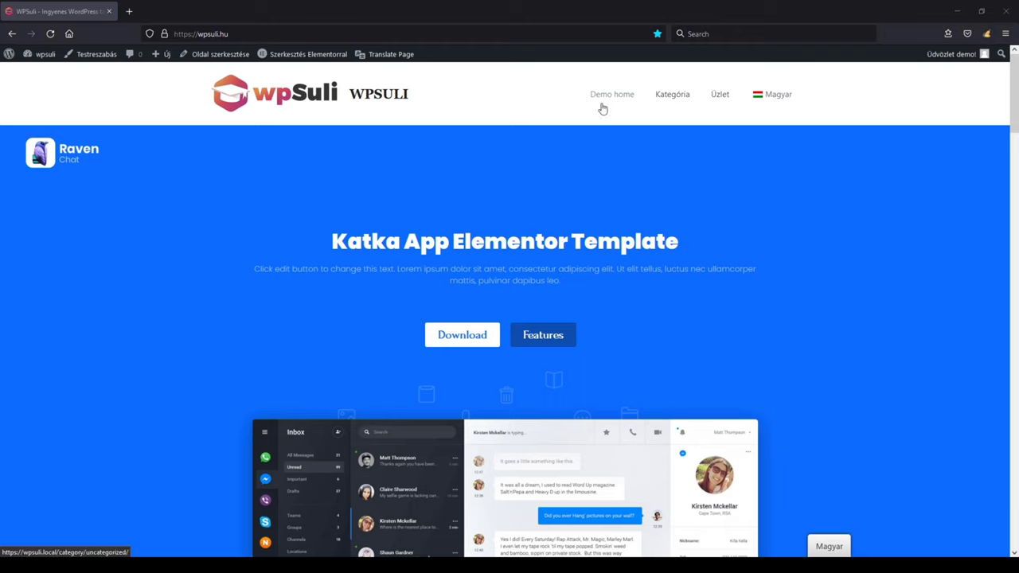
Return to the site's menu management and remove the Current Language item from menu 1.
mouse_move(38, 63)
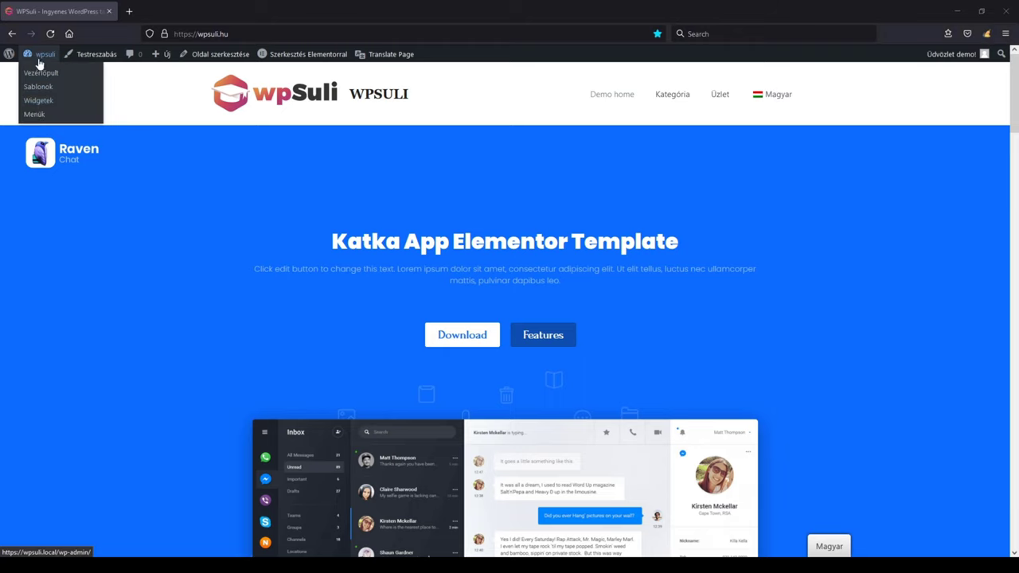
left_click(39, 115)
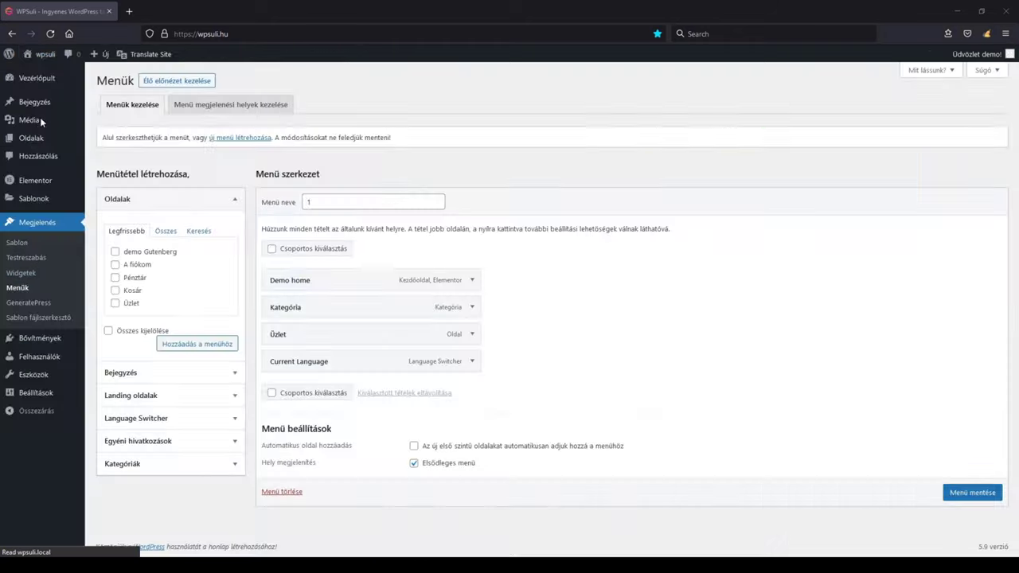
left_click(471, 361)
left_click(280, 460)
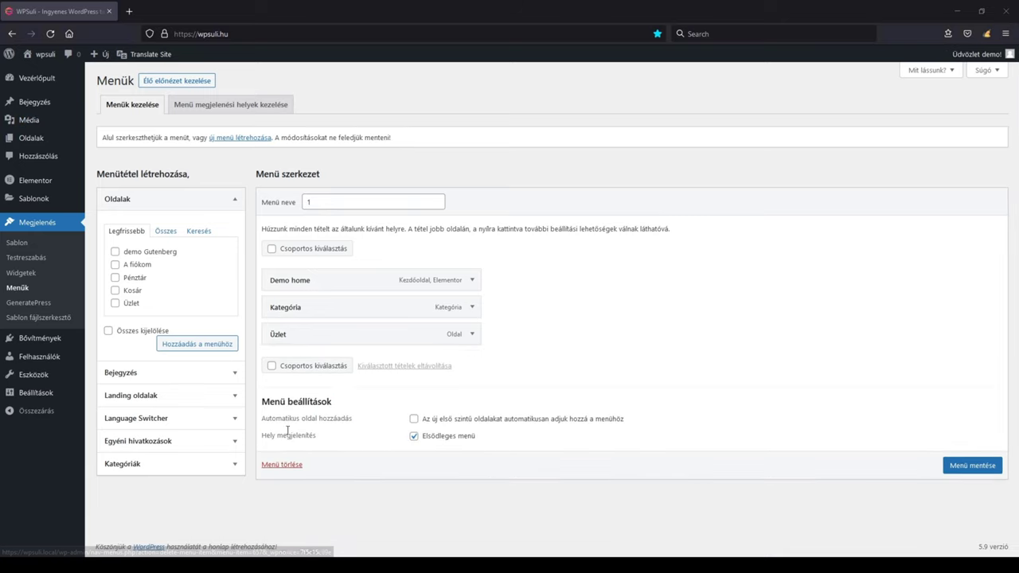
Add the Opposite Language item from the Language Switcher entries to menu 1 and save the menu.
left_click(199, 422)
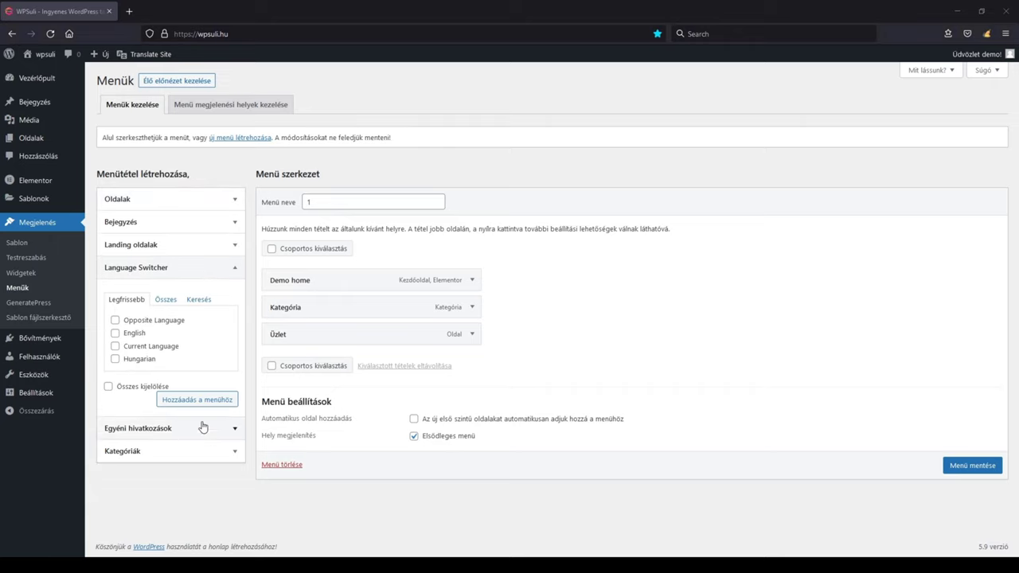
left_click(162, 326)
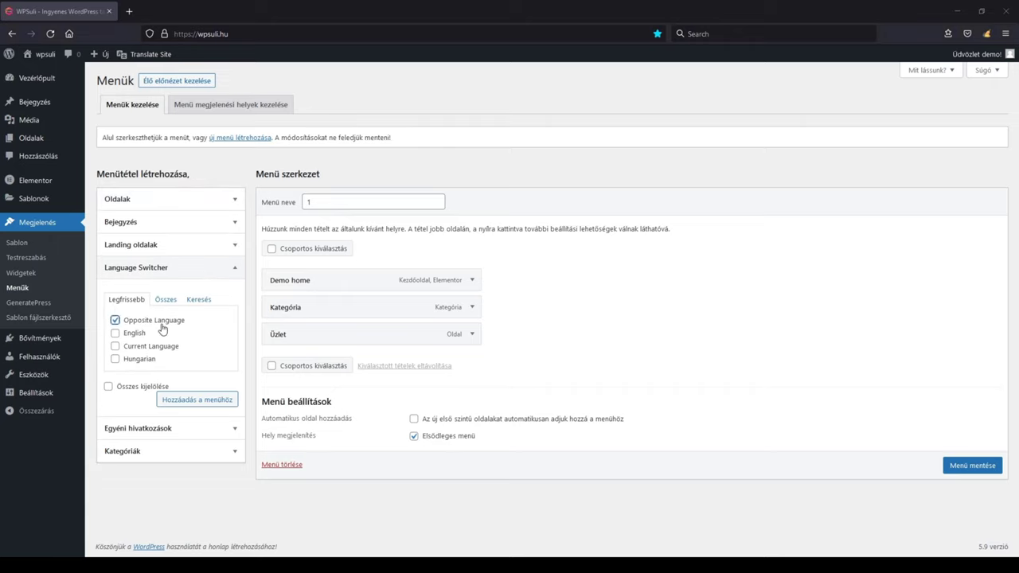
left_click(214, 399)
left_click(973, 493)
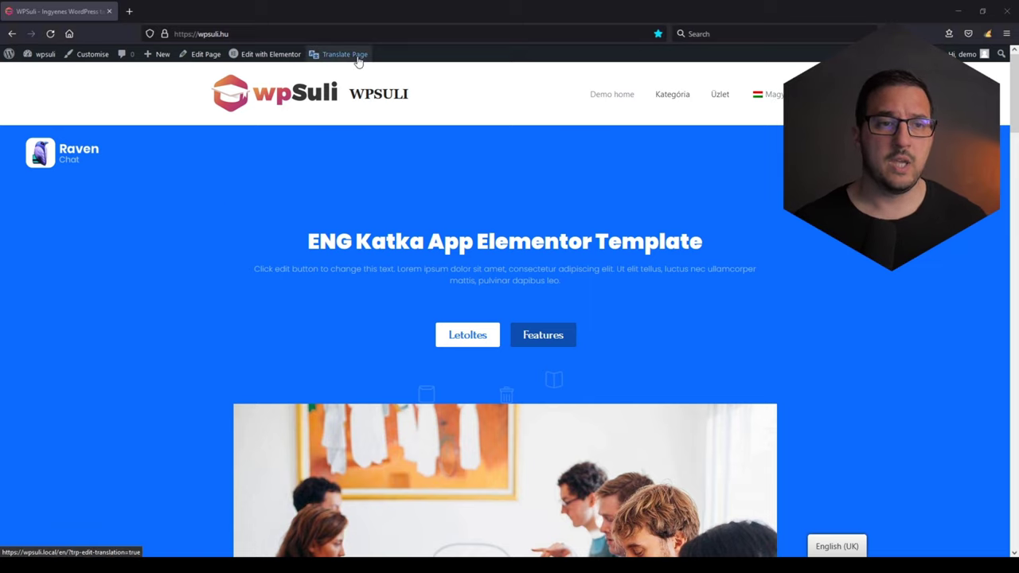
Translate the "Kategória" string of the Hungarian page into English (UK) as "Category", save the translation and close the translation editor.
mouse_move(358, 61)
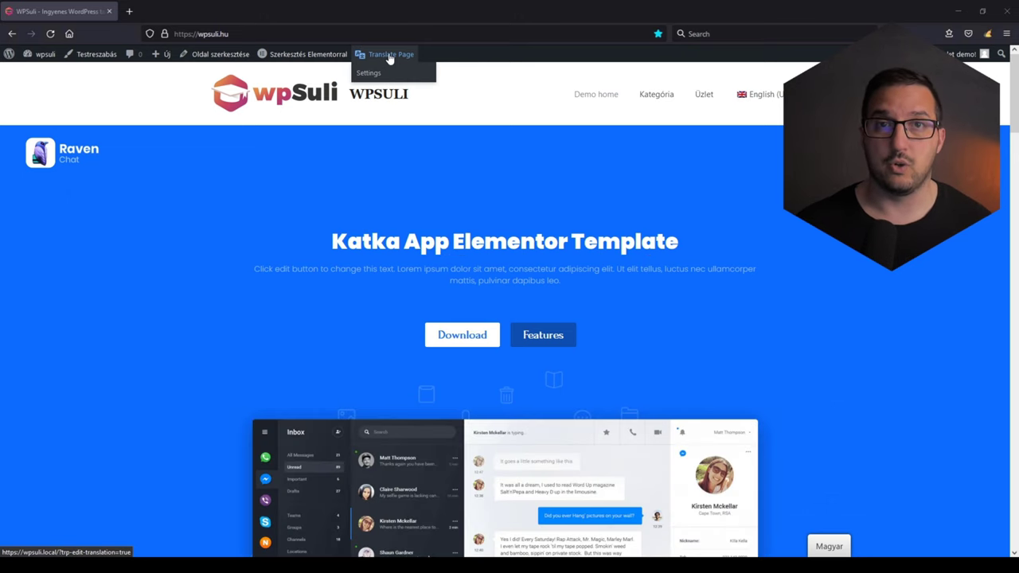
left_click(389, 55)
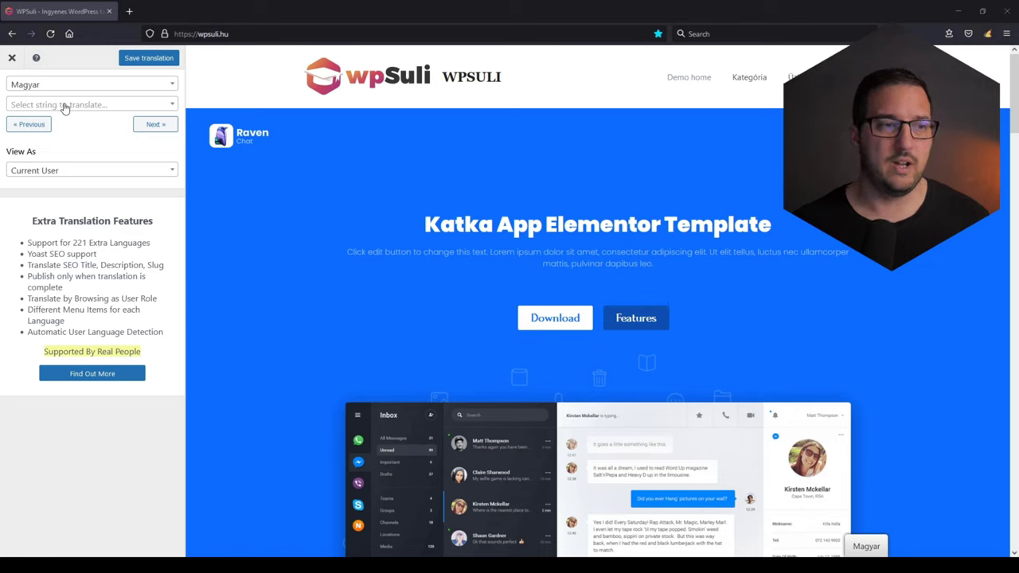
left_click(66, 105)
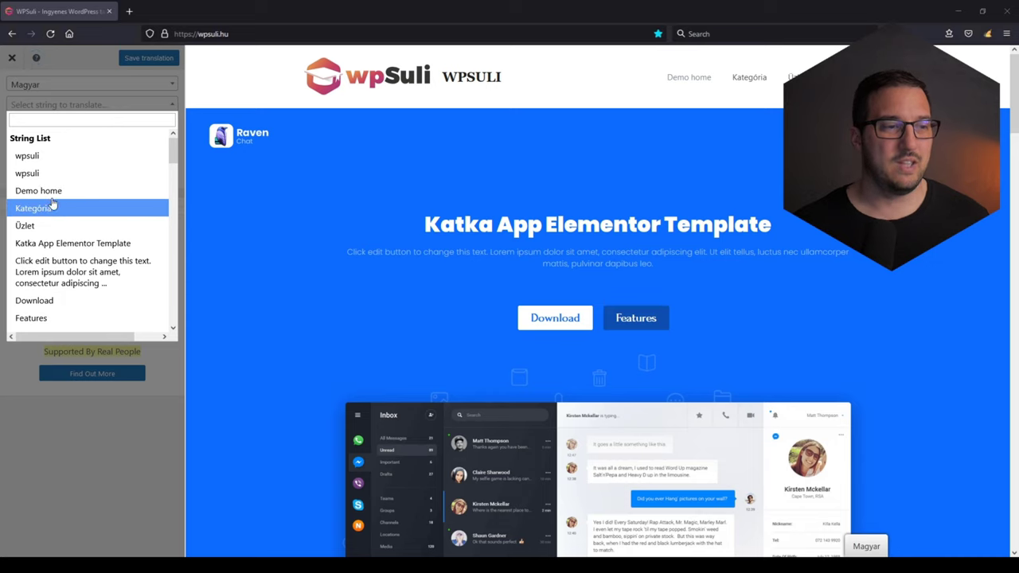
left_click(54, 209)
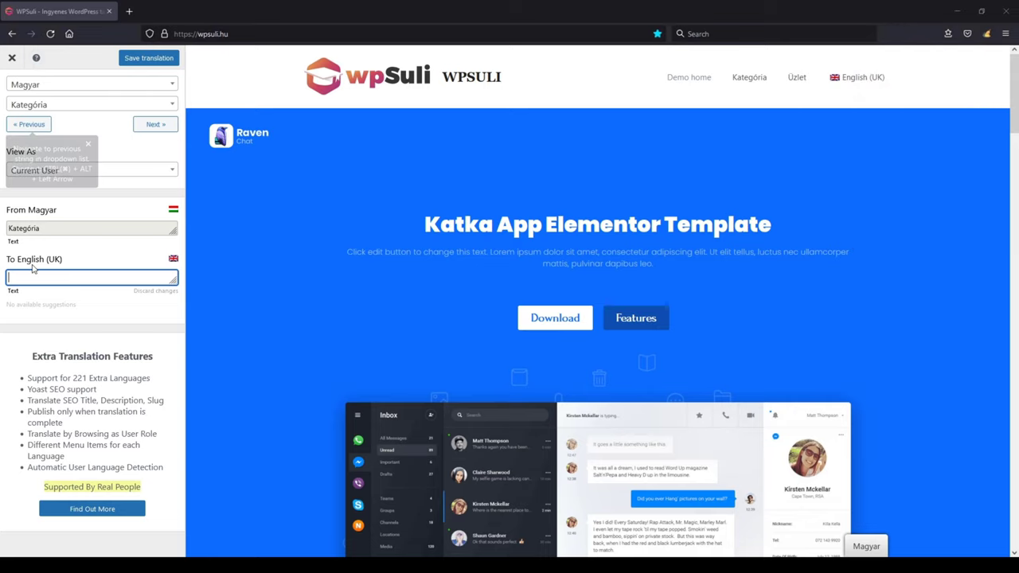
type("Category")
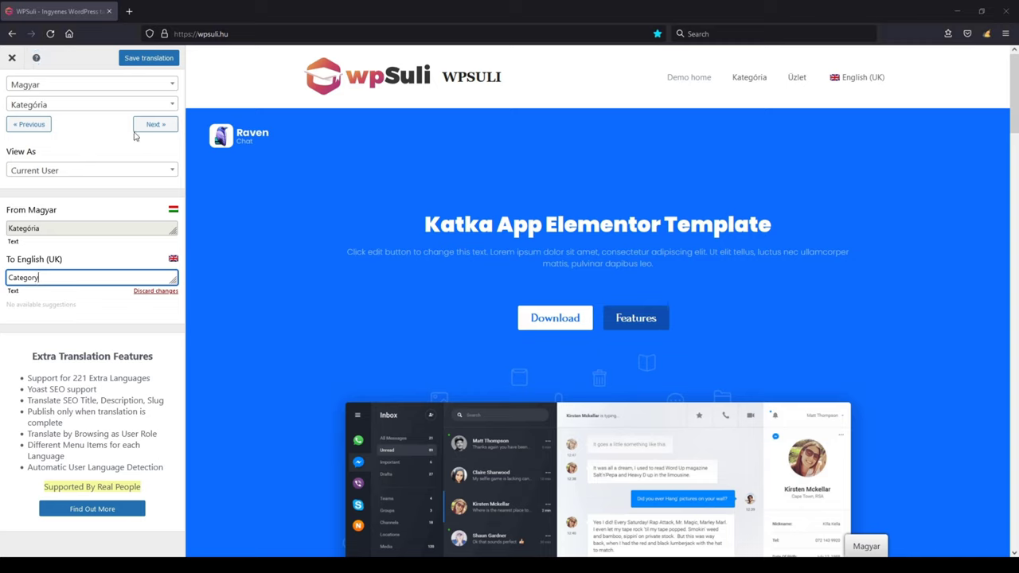
left_click(130, 60)
left_click(13, 63)
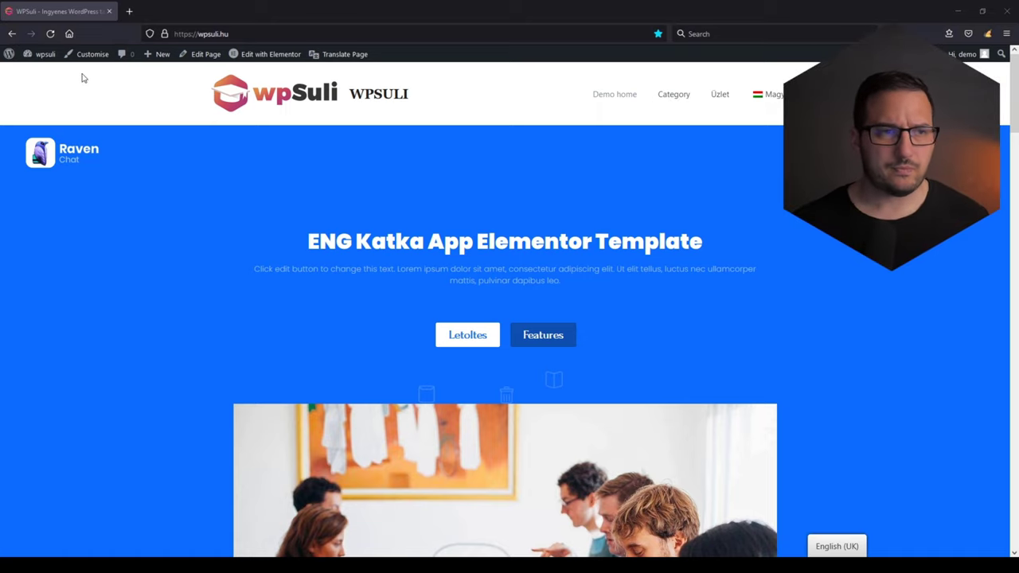
Disable the floating language selection in the TranslatePress settings and save the changes.
mouse_move(338, 59)
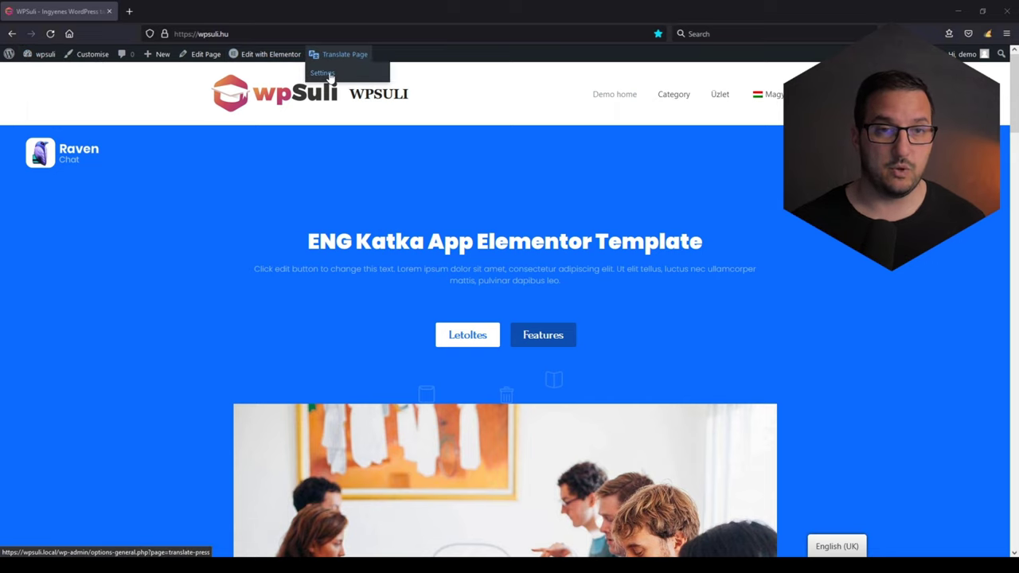
left_click(330, 76)
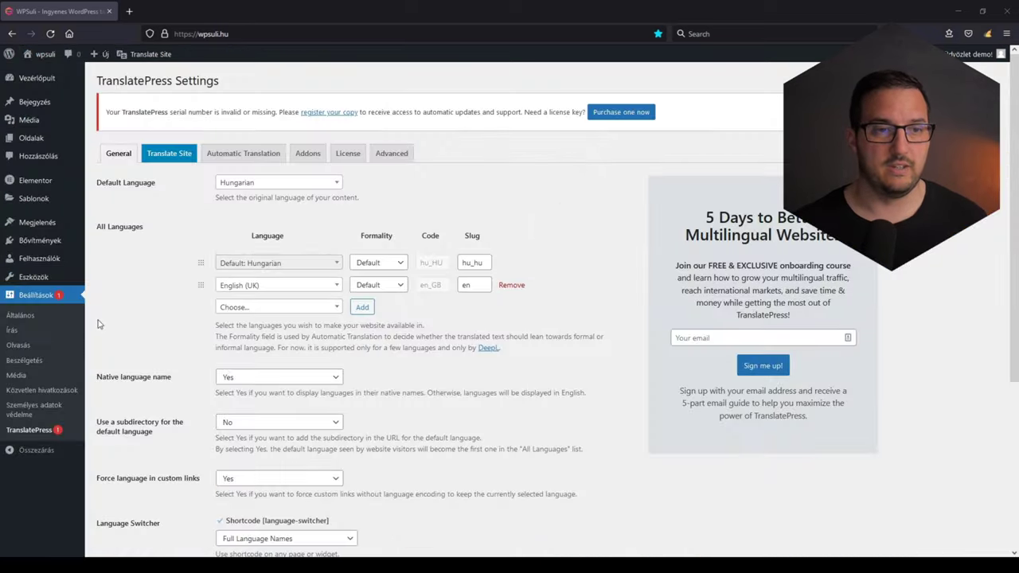
scroll(118, 323, "down", 3)
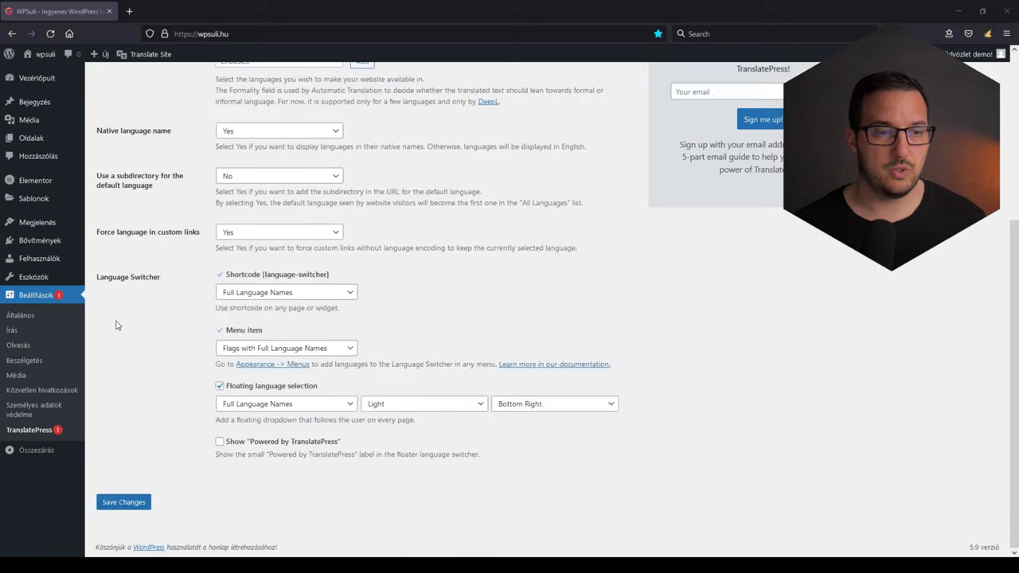
left_click(220, 387)
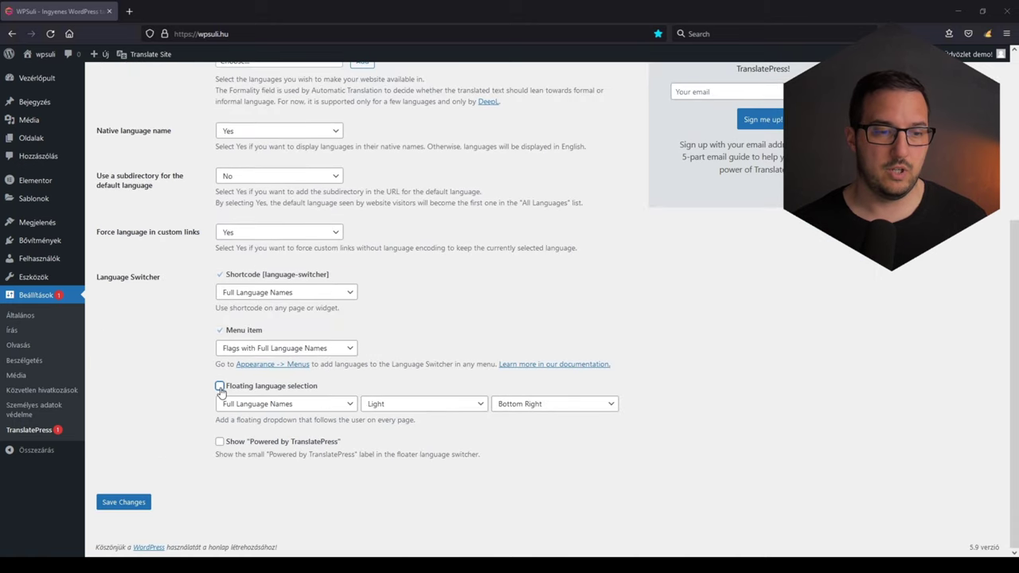
left_click(133, 500)
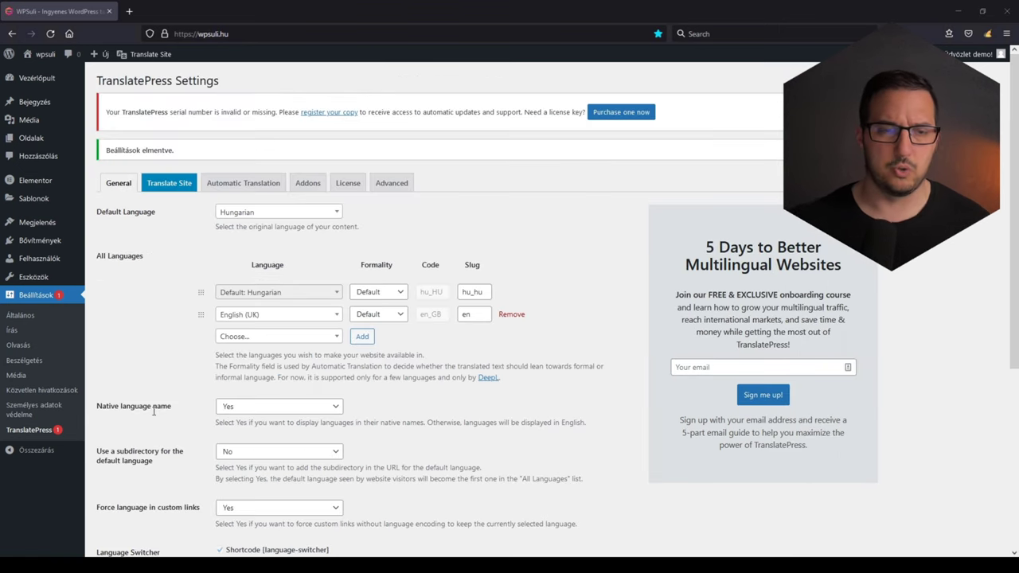
Examine the Advanced and Pro add-ons offered for TranslatePress.
left_click(316, 185)
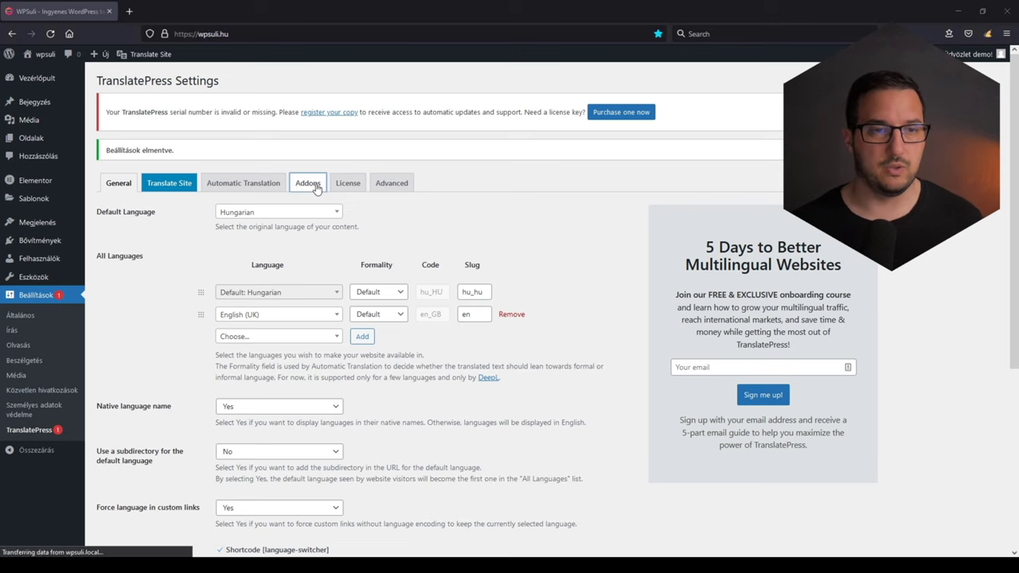
scroll(312, 215, "down", 3)
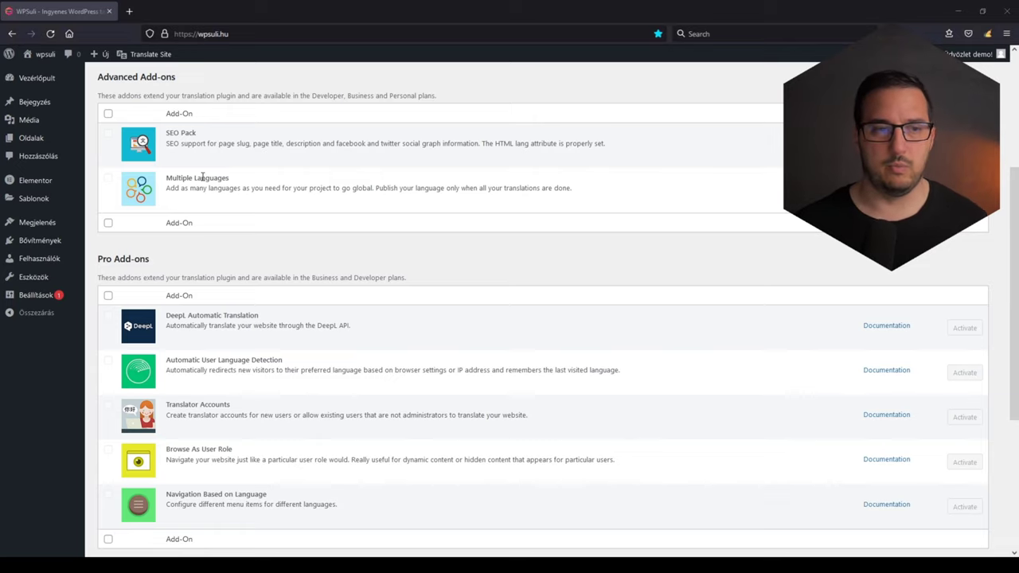
scroll(236, 192, "down", 3)
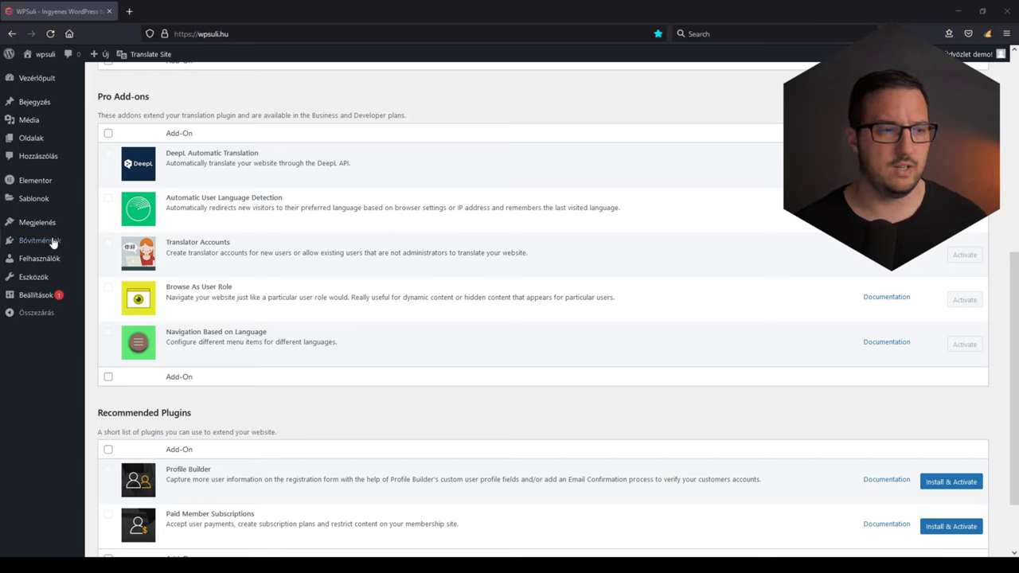
Upload translatepress-business.zip as a new plugin and install it.
mouse_move(53, 243)
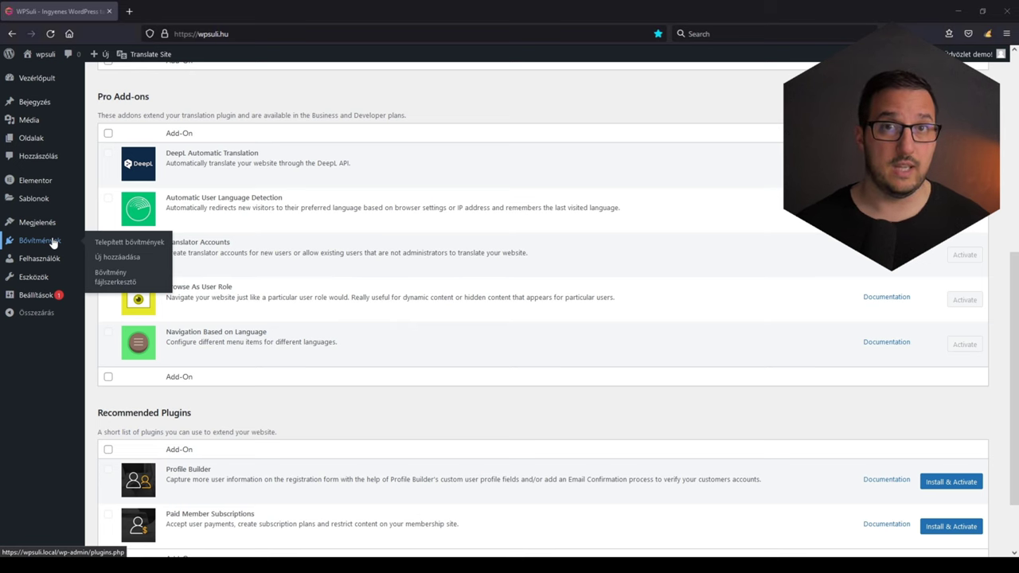
left_click(53, 241)
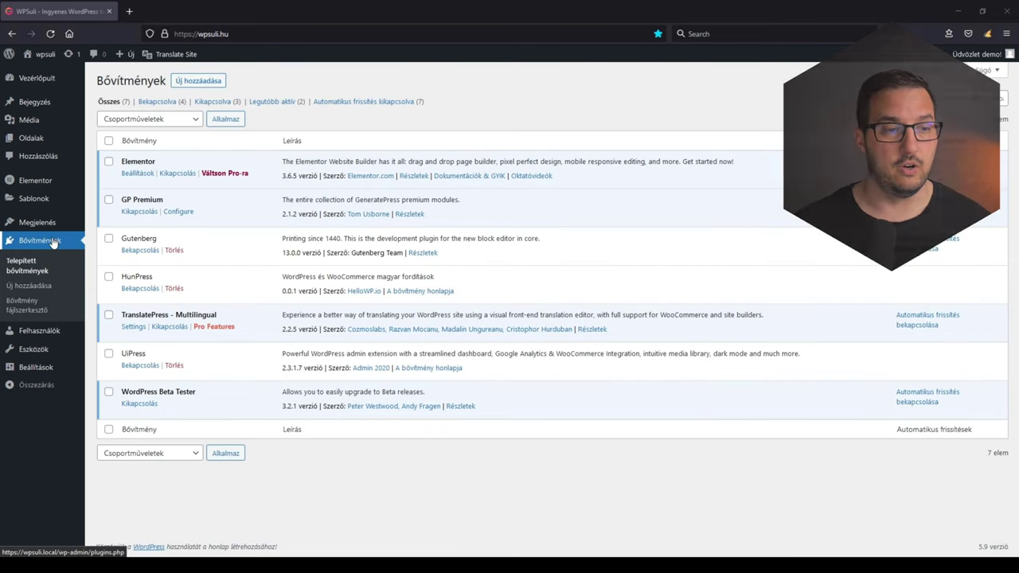
left_click(199, 81)
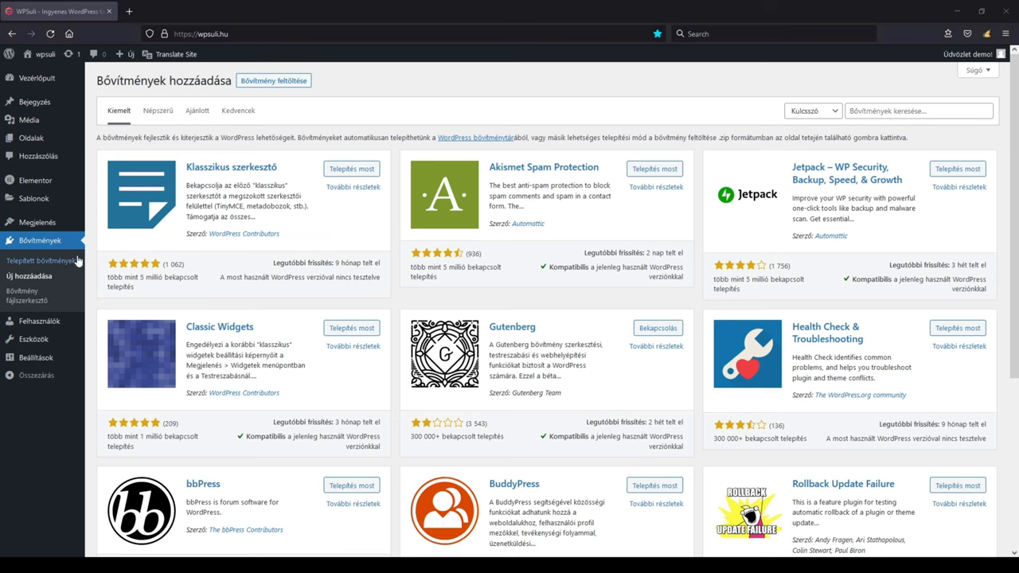
left_click(276, 81)
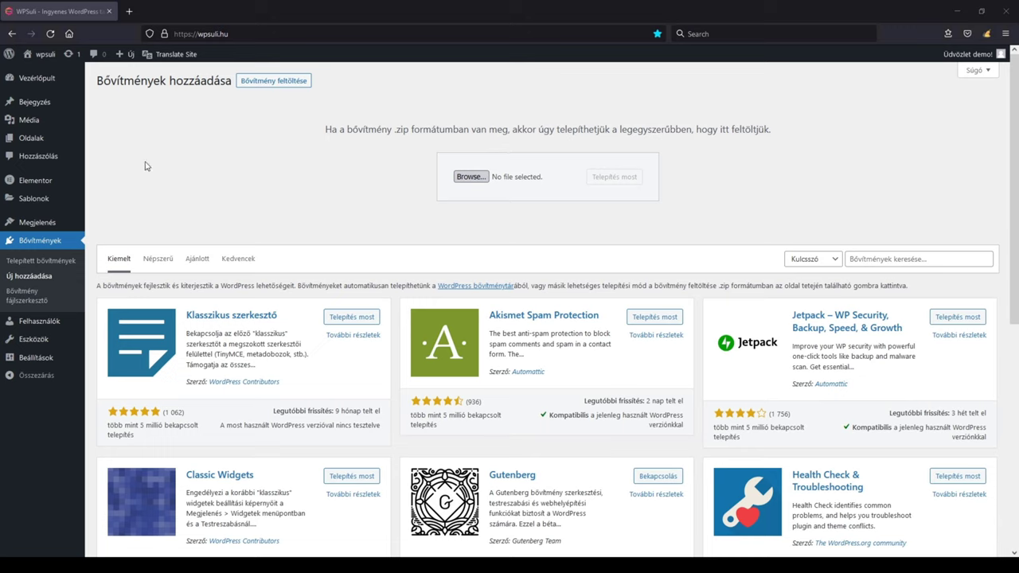
double_click(188, 137)
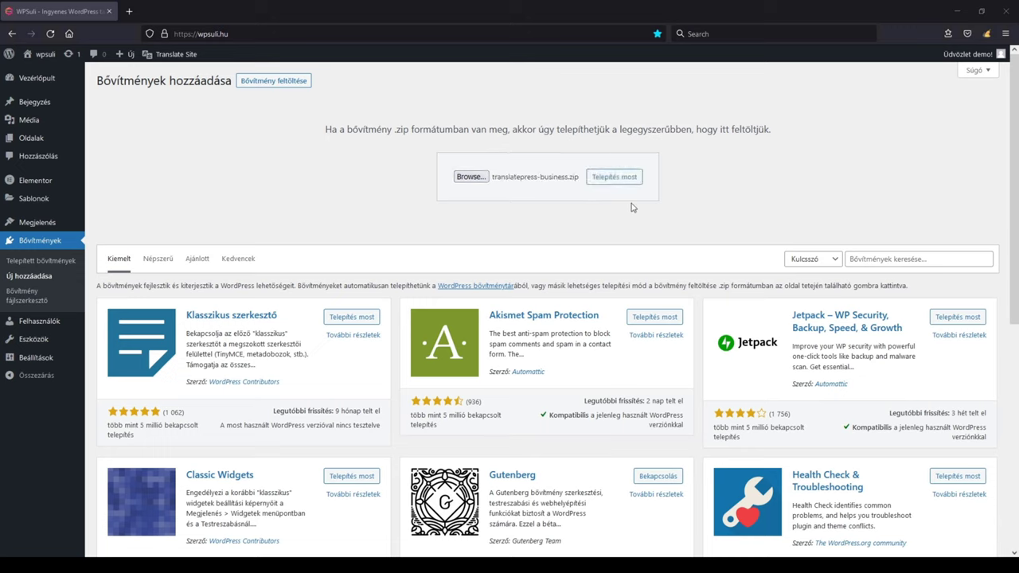
left_click(623, 179)
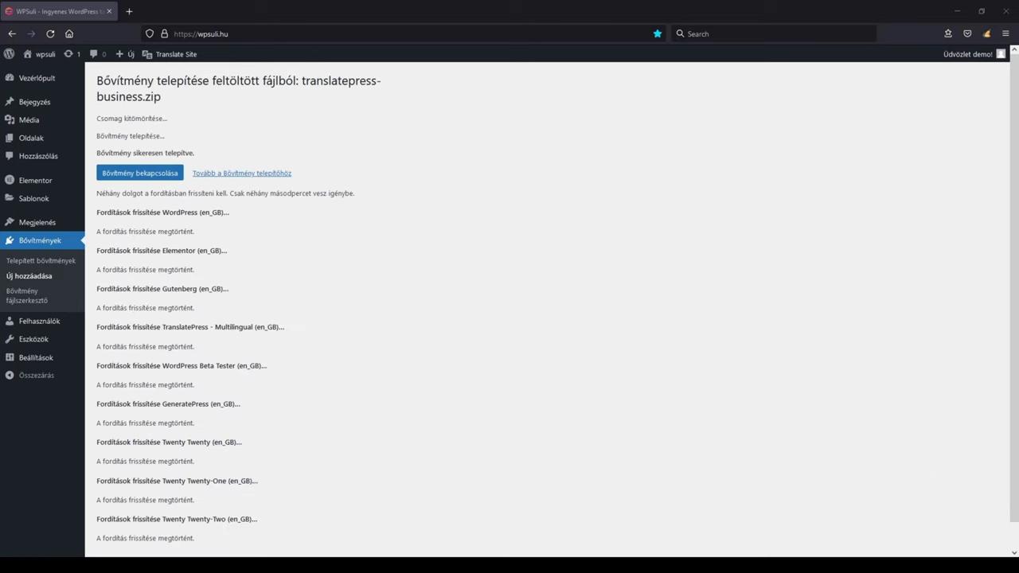
Activate the installed TranslatePress Business plugin and open the TranslatePress settings.
scroll(549, 303, "down", 1)
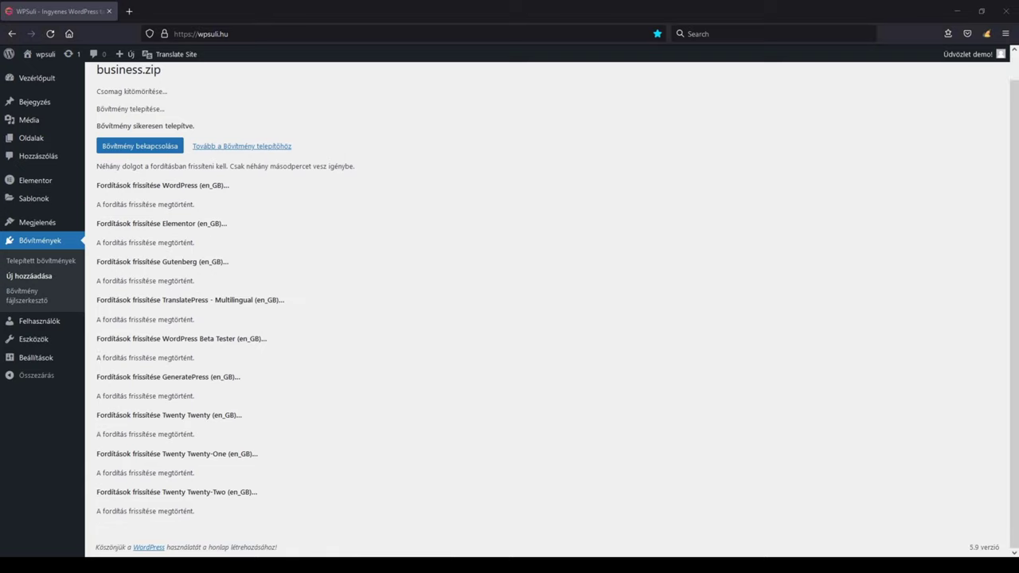
scroll(549, 308, "up", 1)
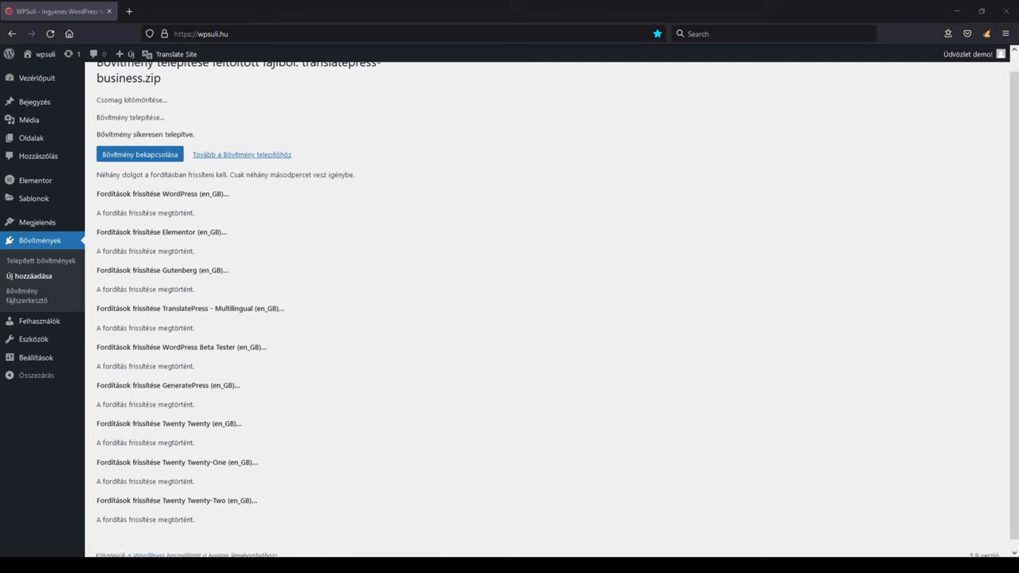
left_click(154, 180)
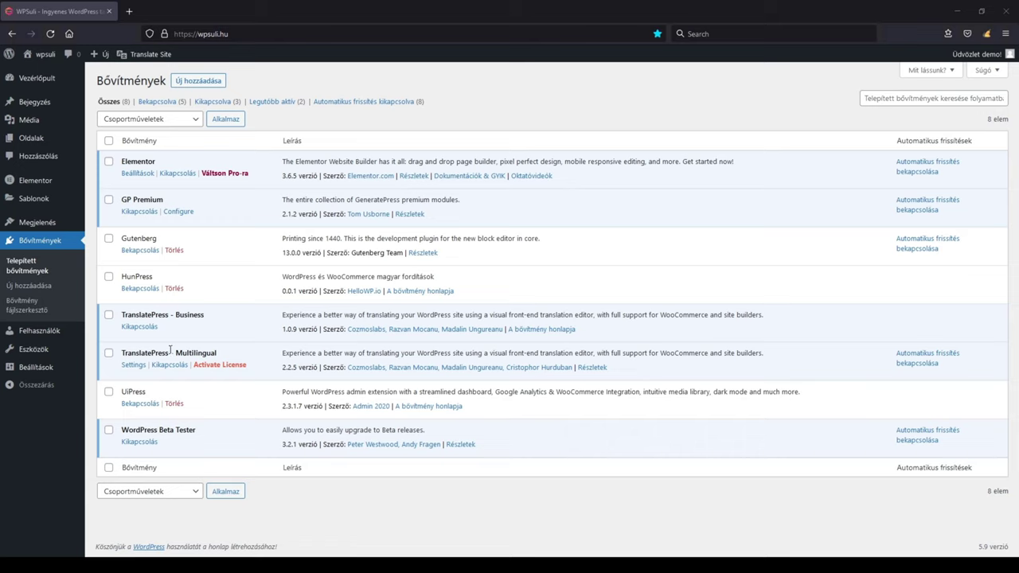
triple_click(176, 315)
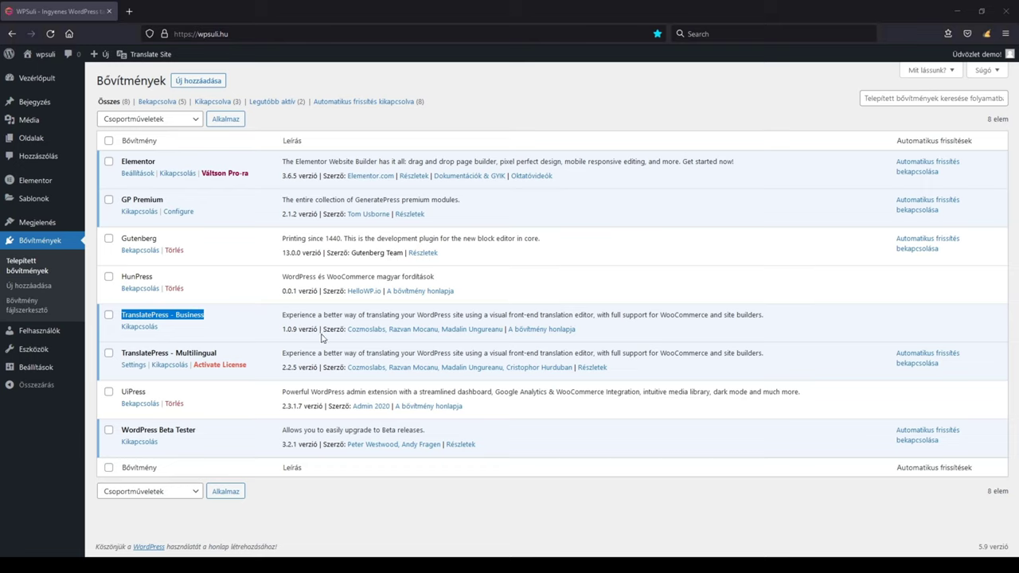
mouse_move(36, 373)
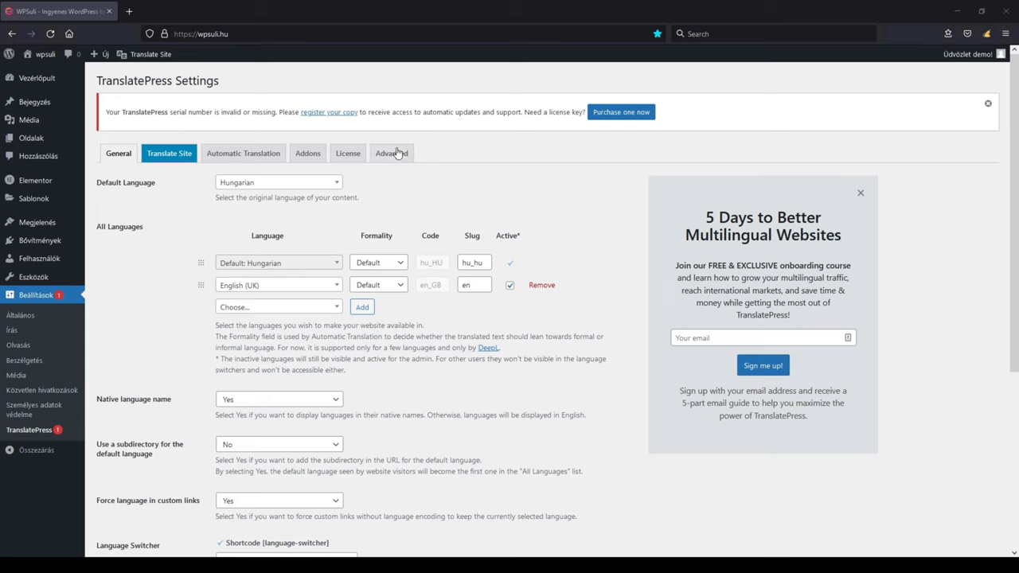
Activate the SEO Pack add-on in the TranslatePress Advanced Add-ons.
left_click(309, 156)
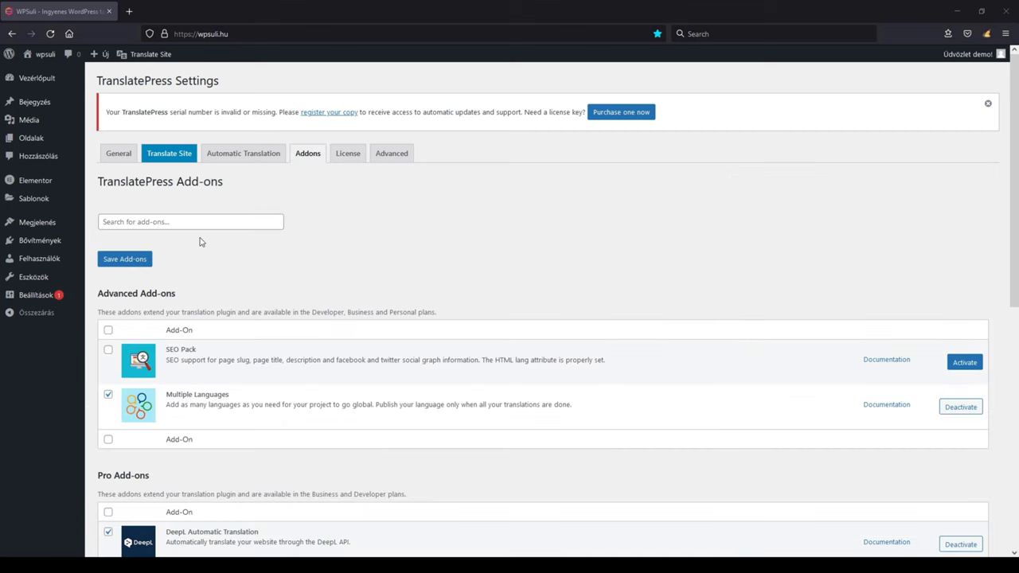
scroll(259, 255, "down", 2)
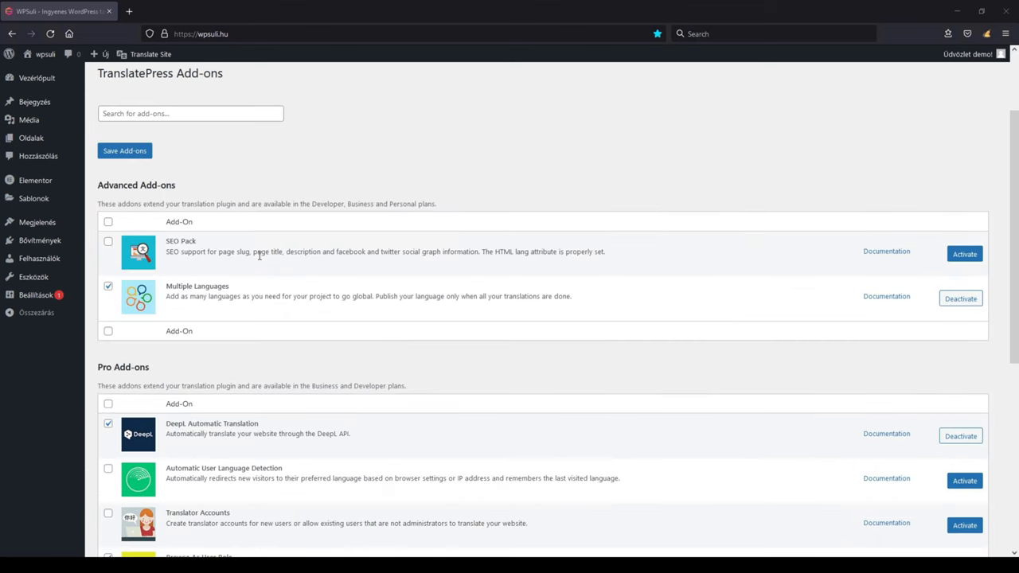
left_click(963, 254)
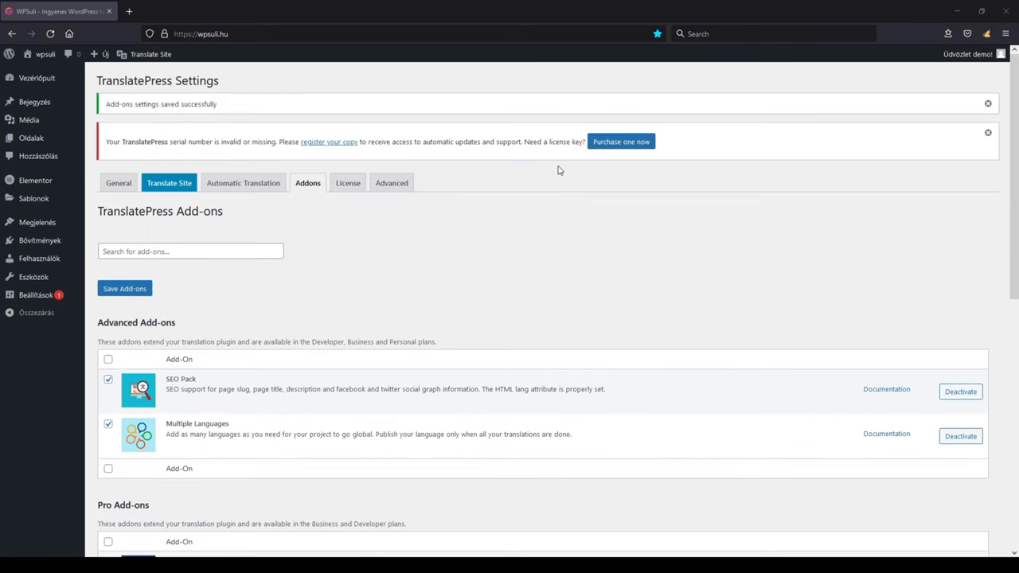
Review the TranslatePress Pro Add-ons and activate Navigation Based on Language.
scroll(557, 169, "down", 3)
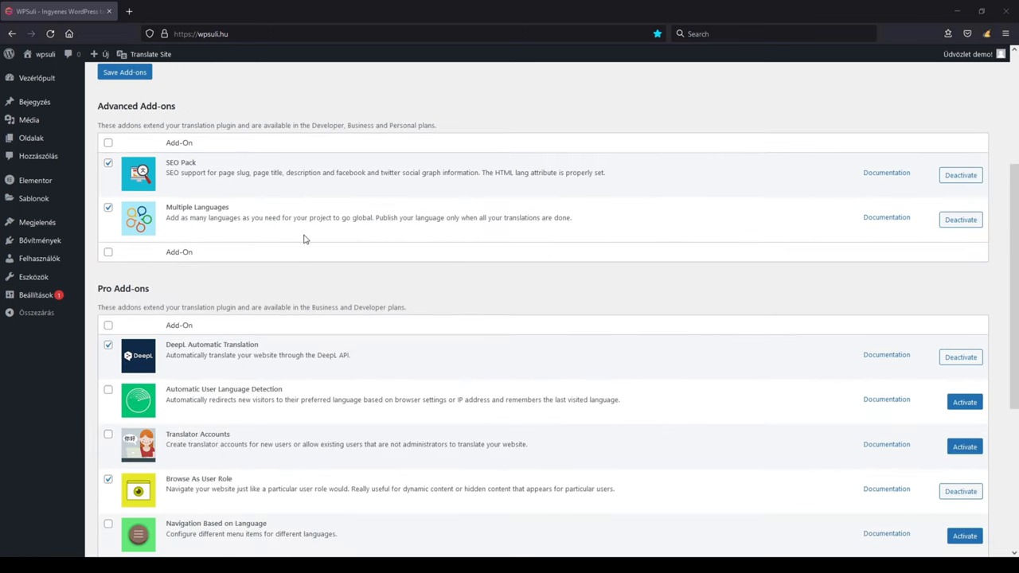
scroll(305, 236, "down", 2)
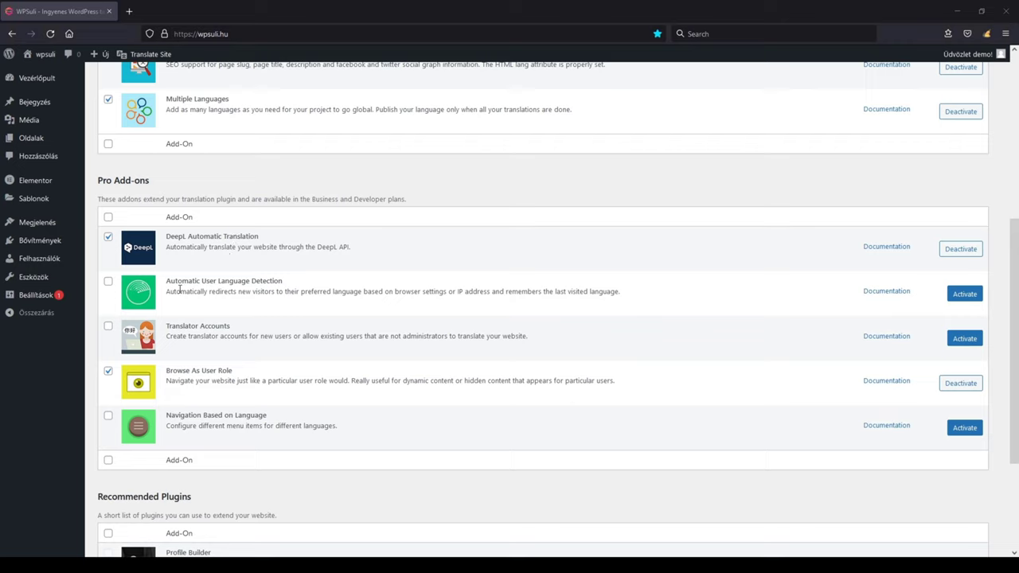
left_click_drag(167, 284, 284, 284)
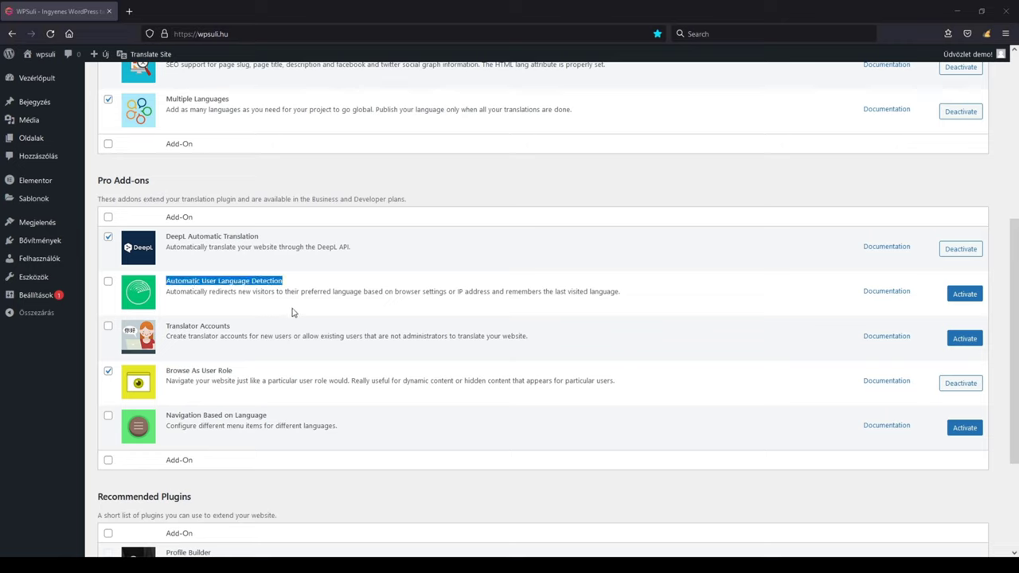
triple_click(183, 370)
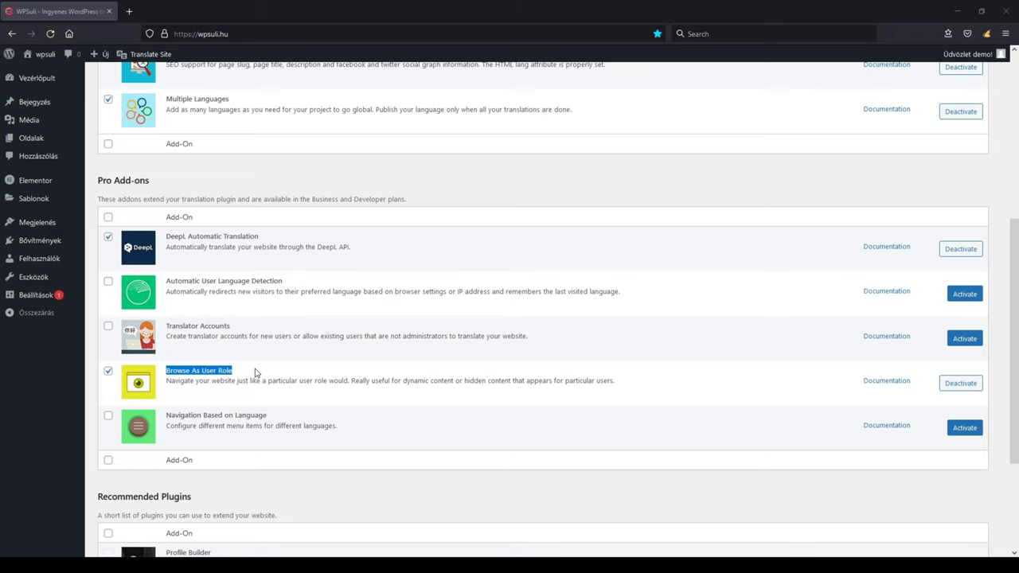
scroll(313, 425, "down", 2)
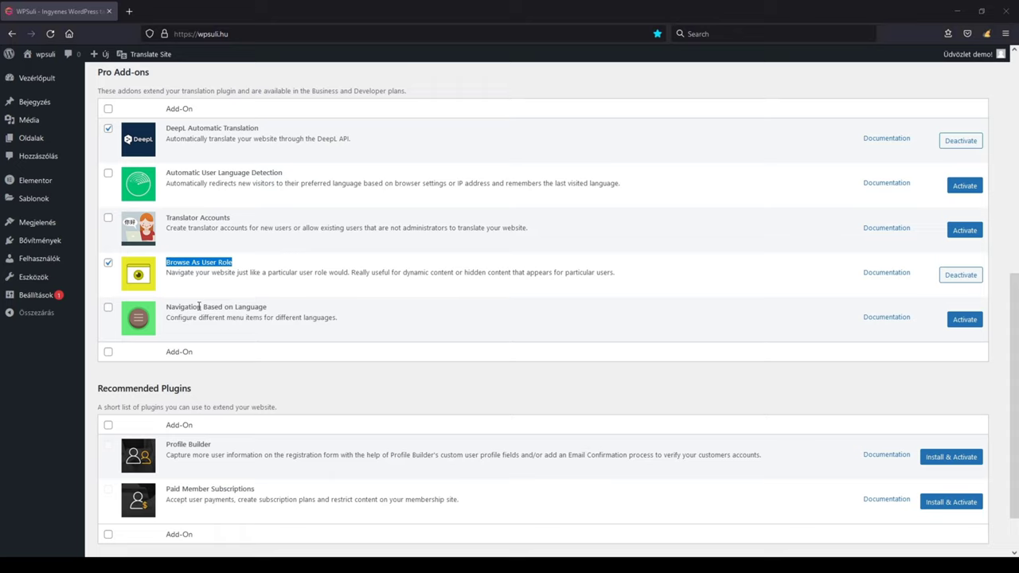
left_click(964, 319)
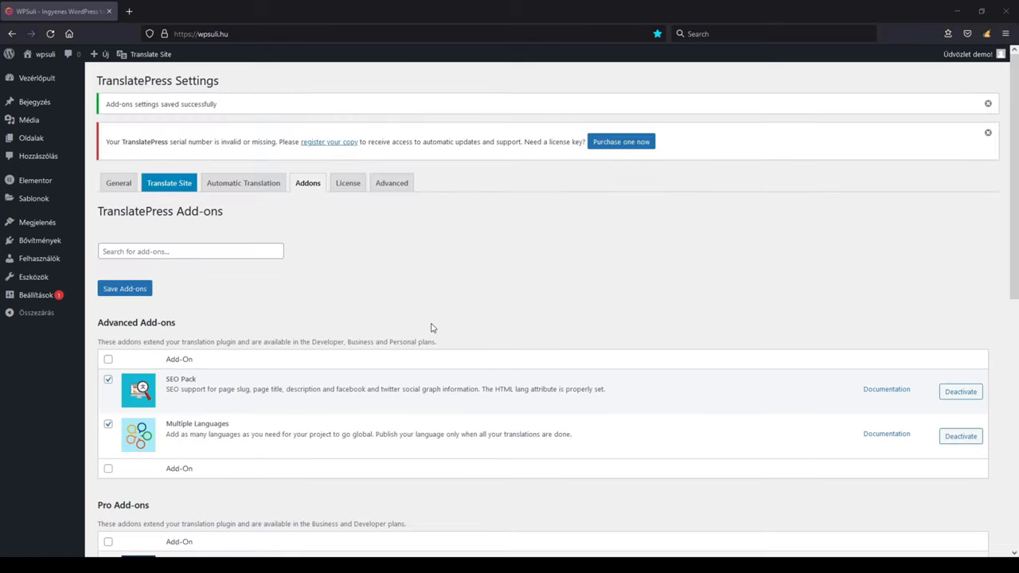
Open the WordPress menu editor and expand the Kategória item to examine its language restriction options.
mouse_move(39, 180)
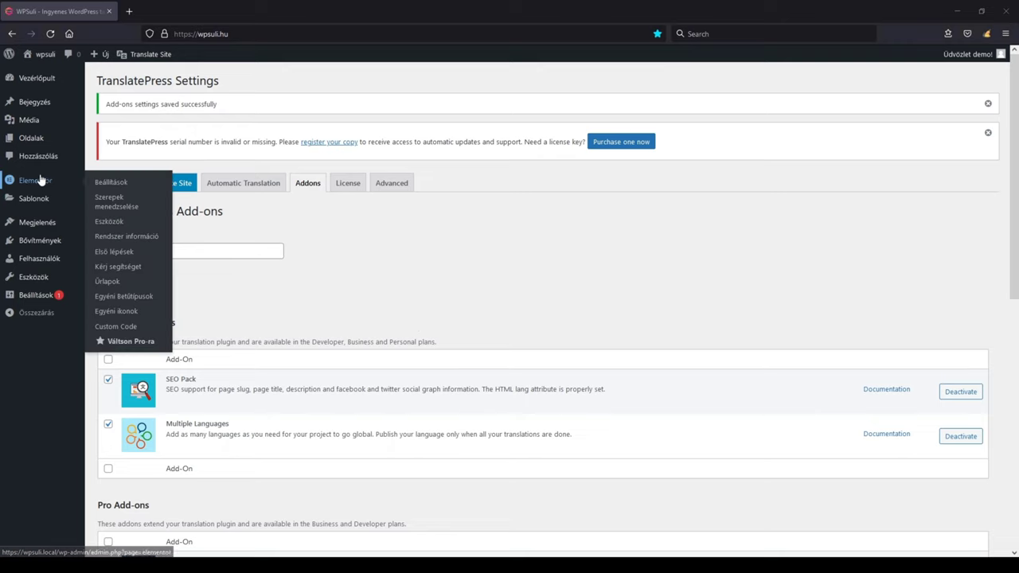
mouse_move(50, 246)
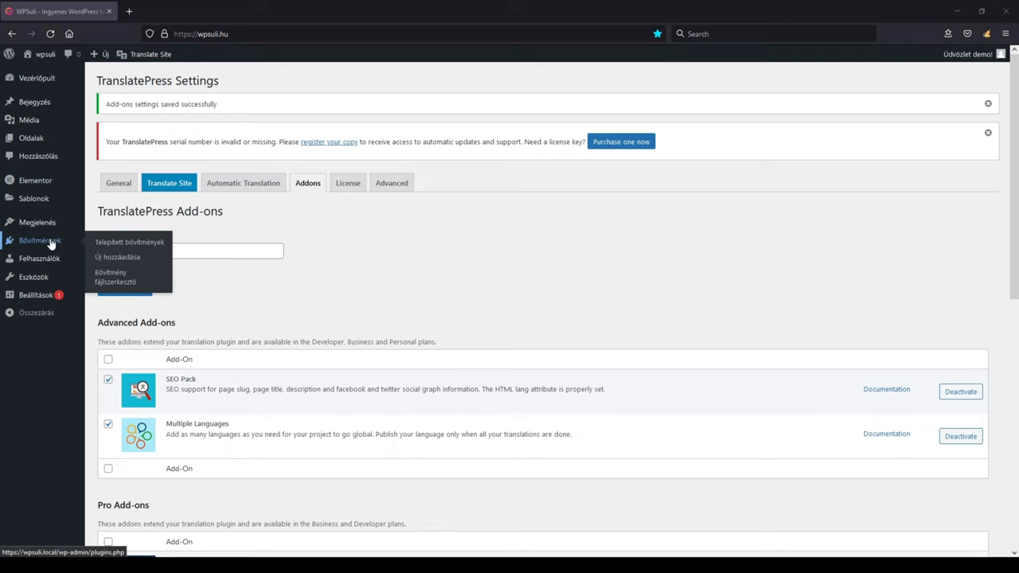
scroll(371, 262, "down", 5)
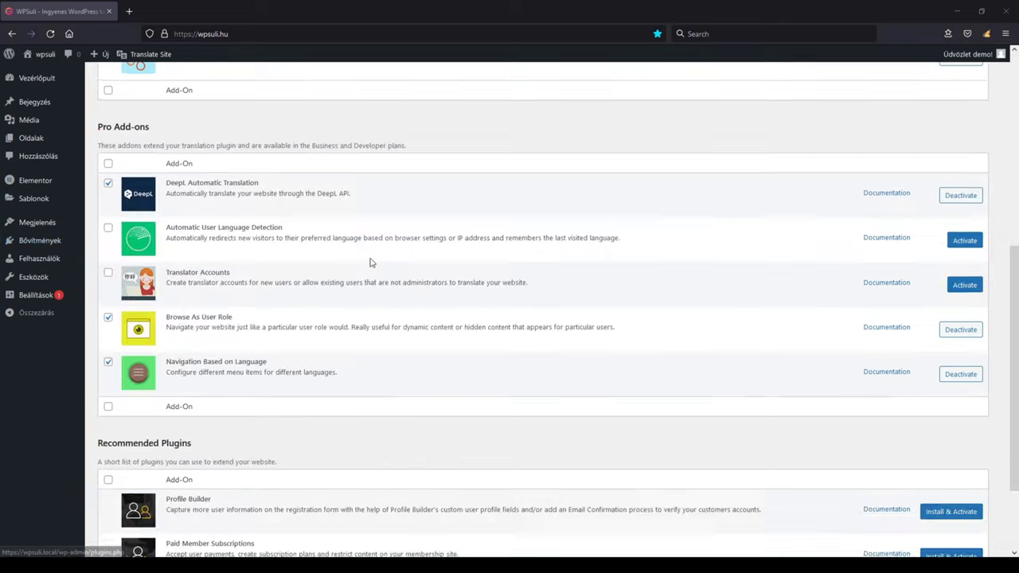
scroll(370, 263, "up", 3)
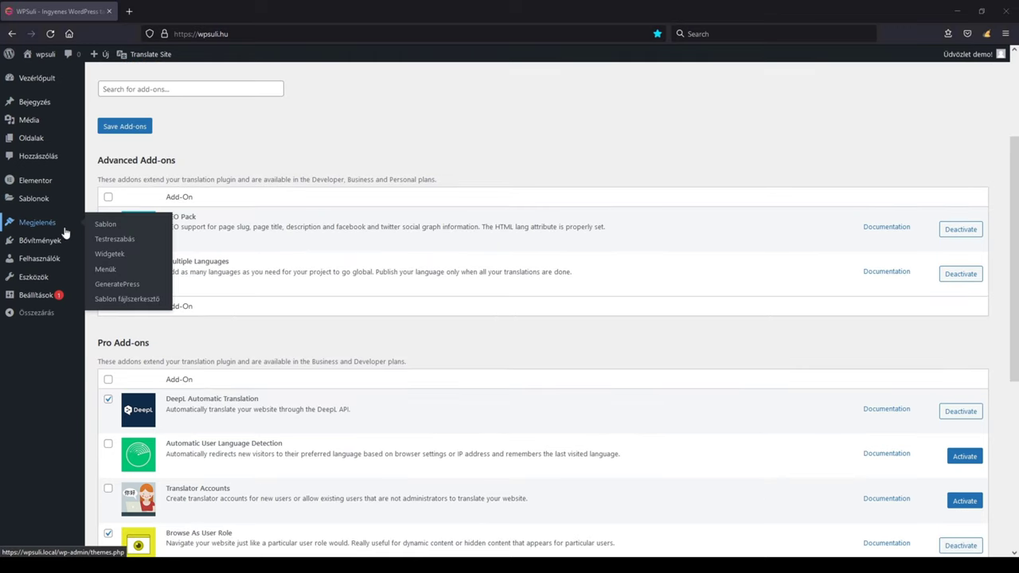
left_click(122, 275)
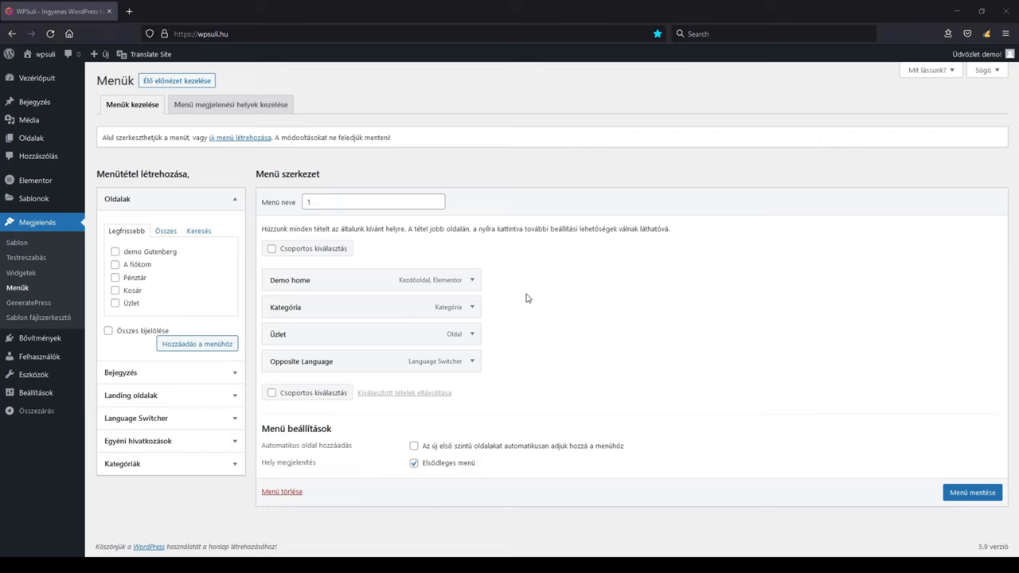
left_click(472, 307)
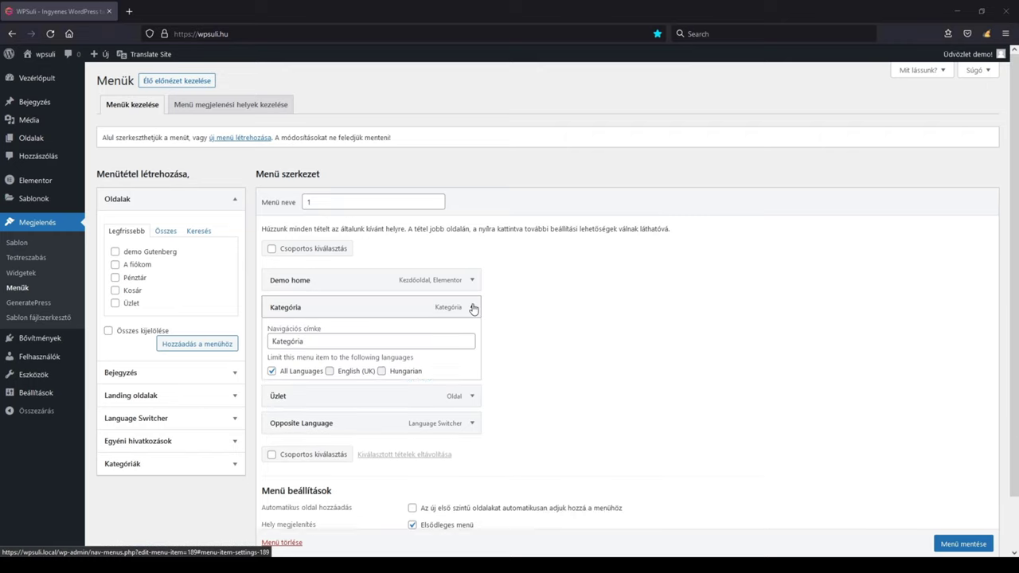
scroll(507, 316, "down", 1)
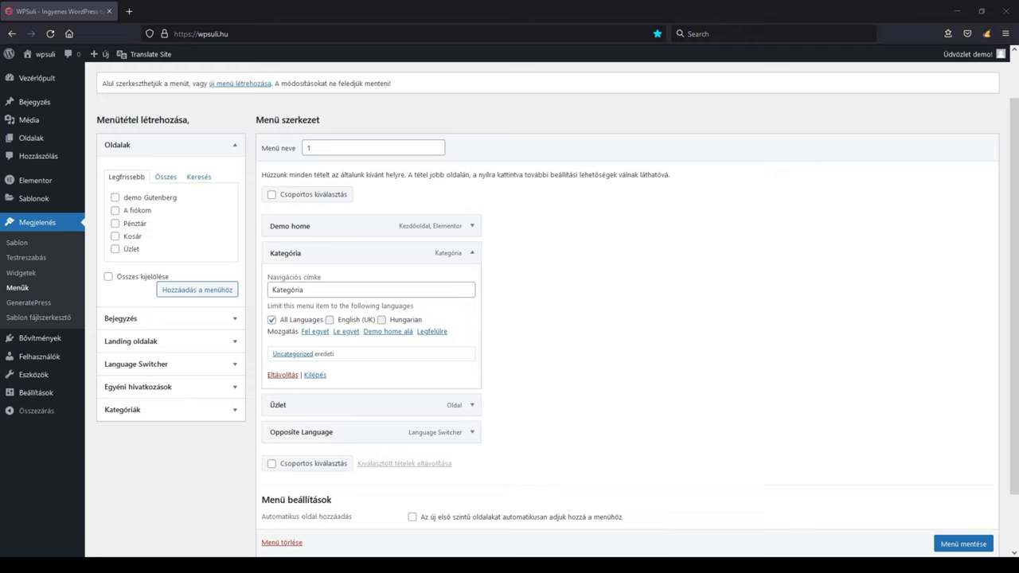
Try limiting the Kategória menu item to English (UK) and Hungarian, then set it back to All Languages.
left_click(330, 319)
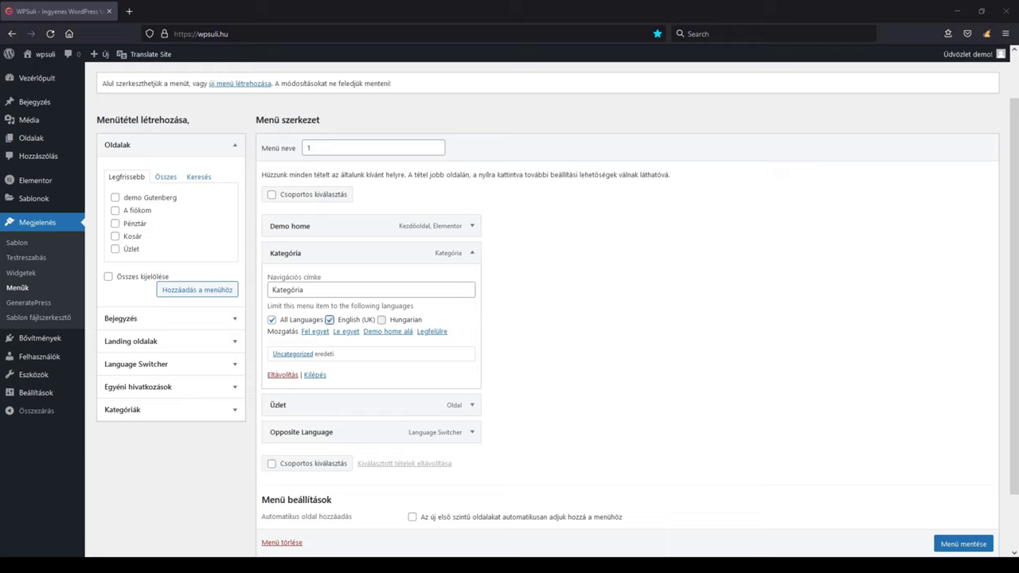
left_click(402, 322)
left_click(275, 322)
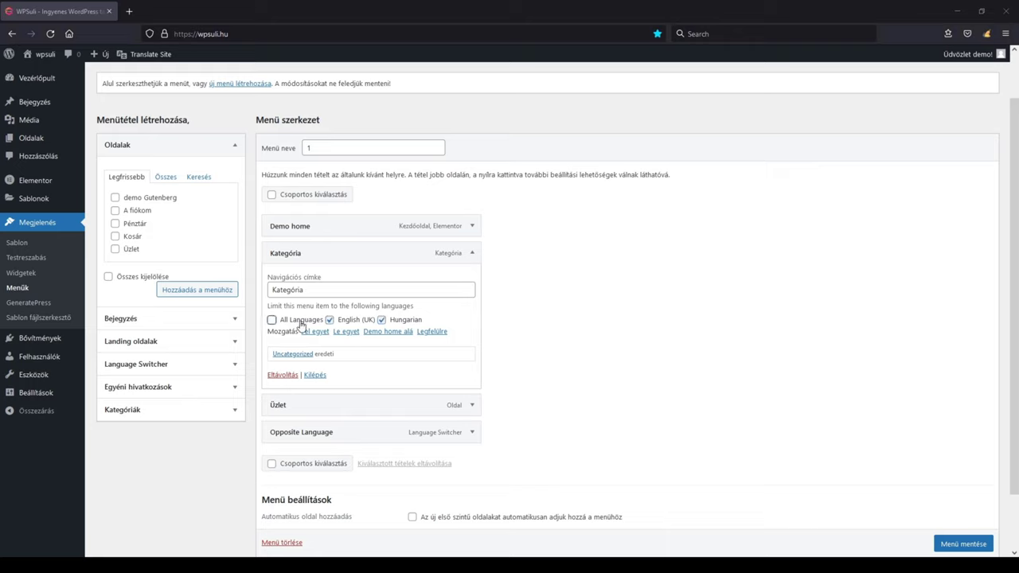
left_click(362, 322)
left_click(362, 322)
left_click(348, 322)
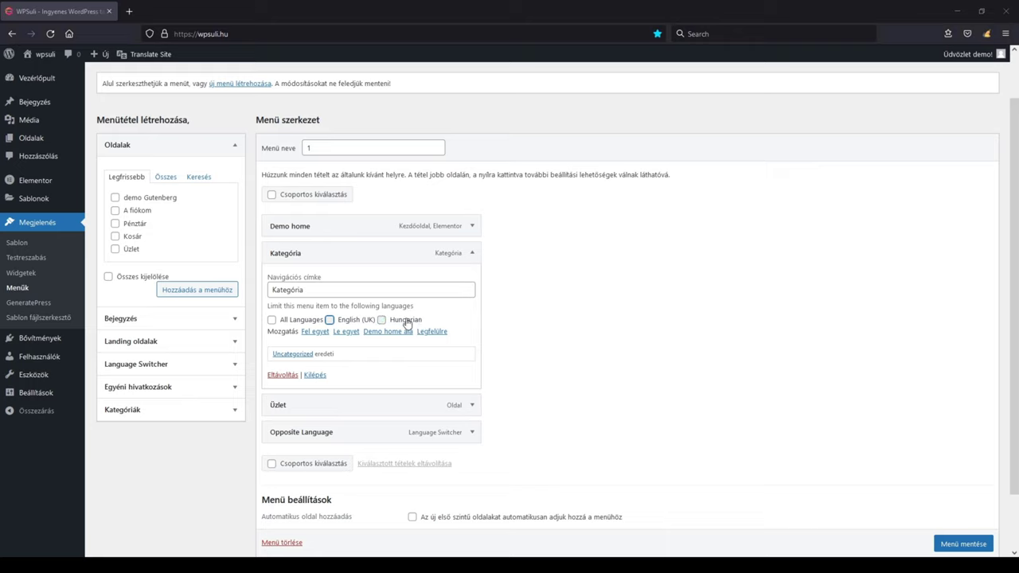
left_click(292, 322)
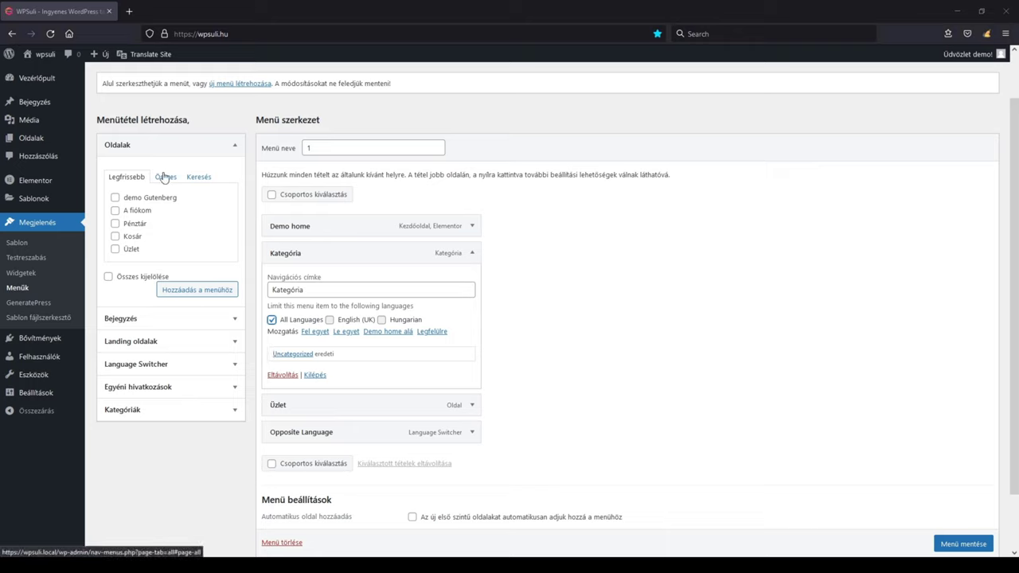
Open the Demo home page in the WordPress editor from the list of pages.
left_click(41, 139)
left_click(519, 328)
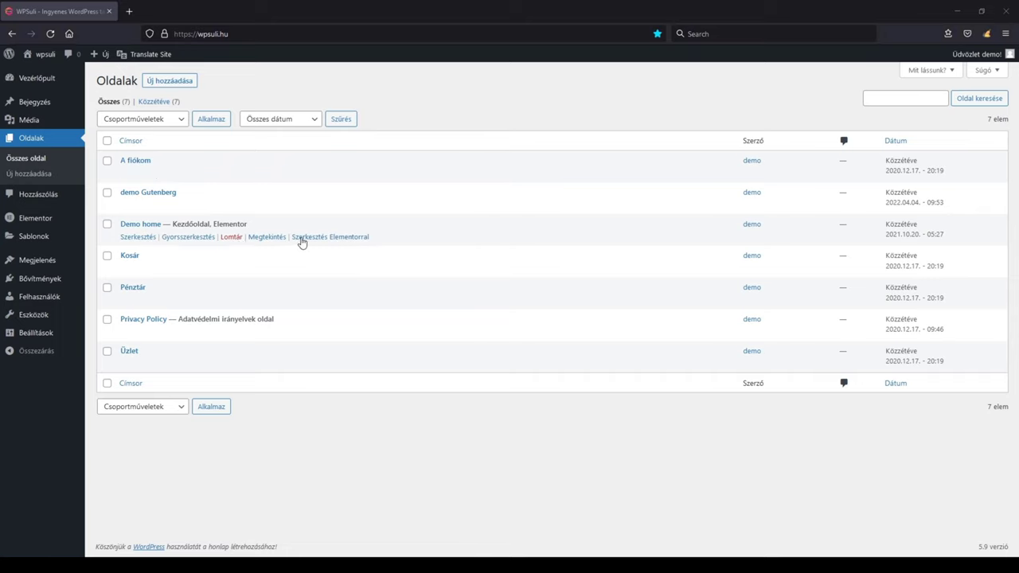
left_click(132, 237)
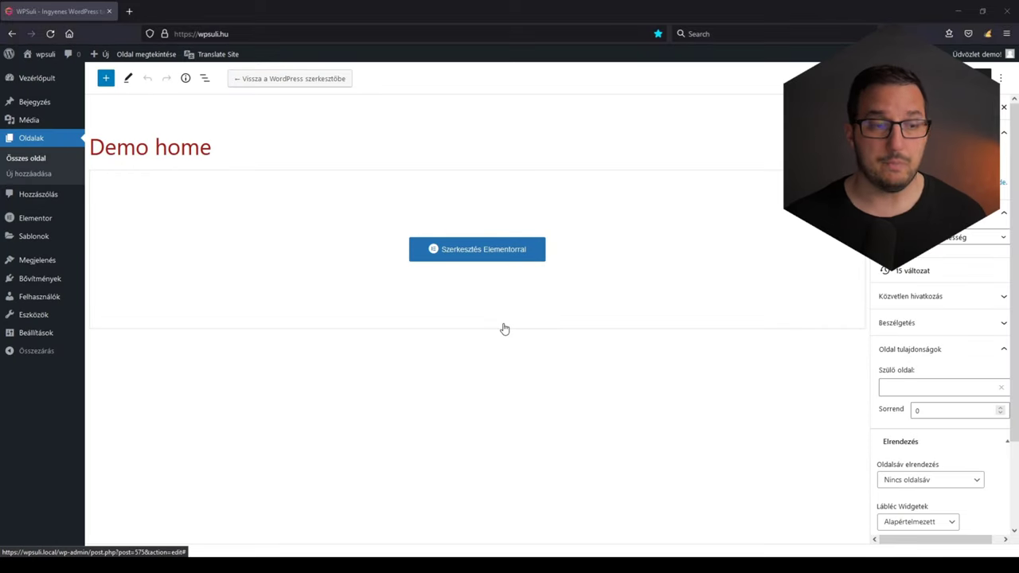
Search the plugin directory for "seopress", then install and activate SEOPress, on-site SEO.
mouse_move(71, 283)
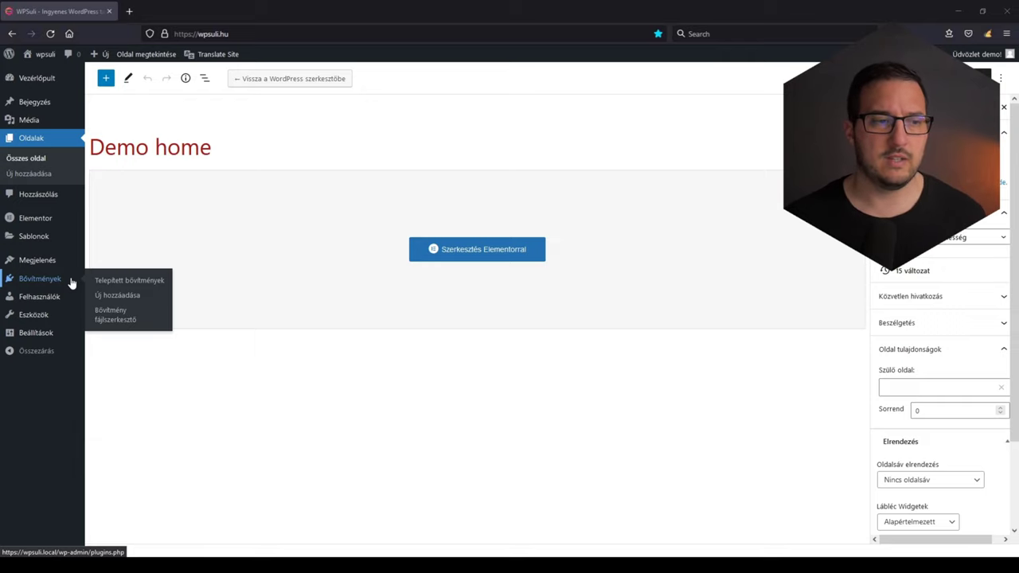
left_click(71, 283)
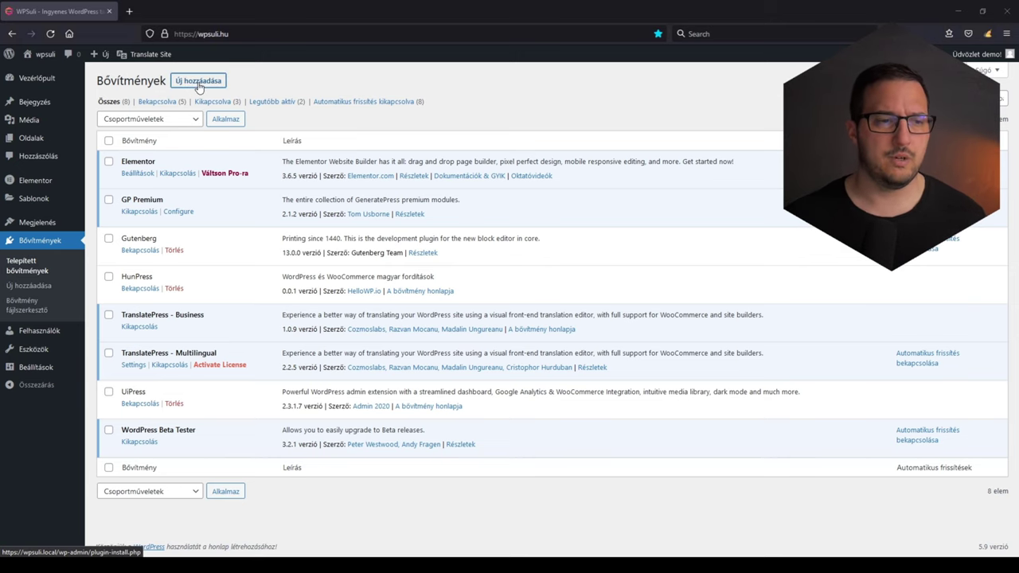
left_click(199, 82)
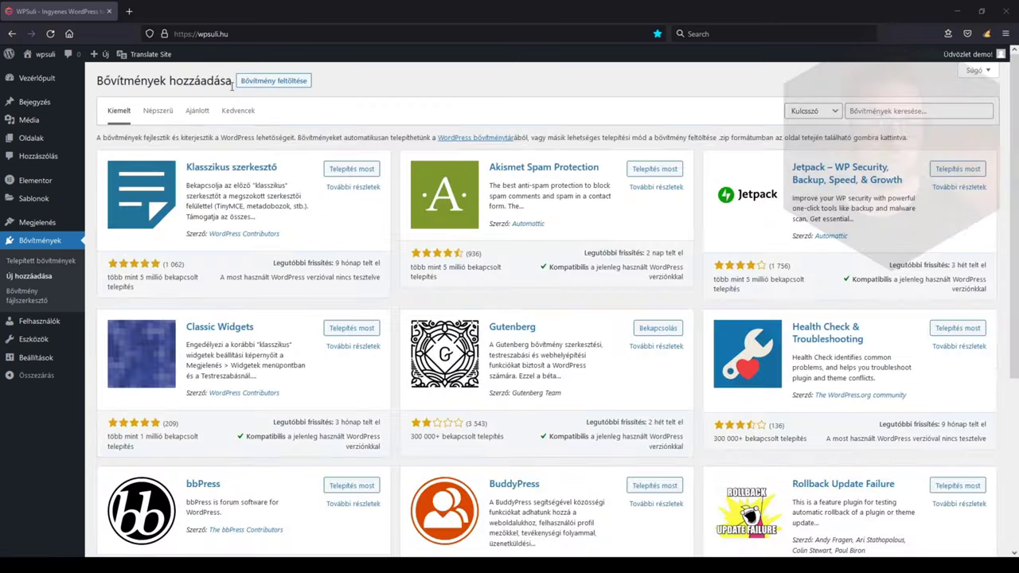
left_click(887, 111)
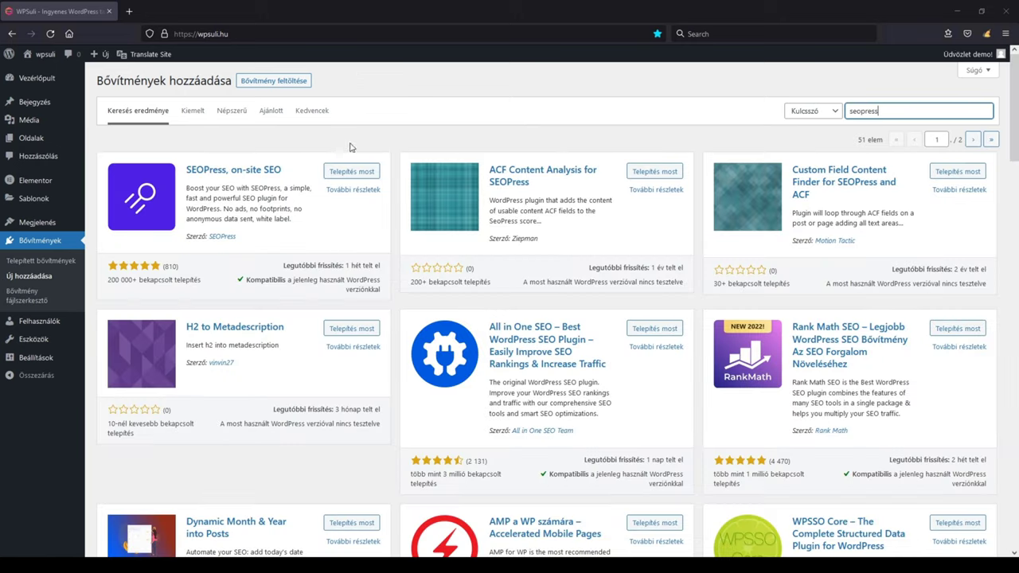
left_click(344, 174)
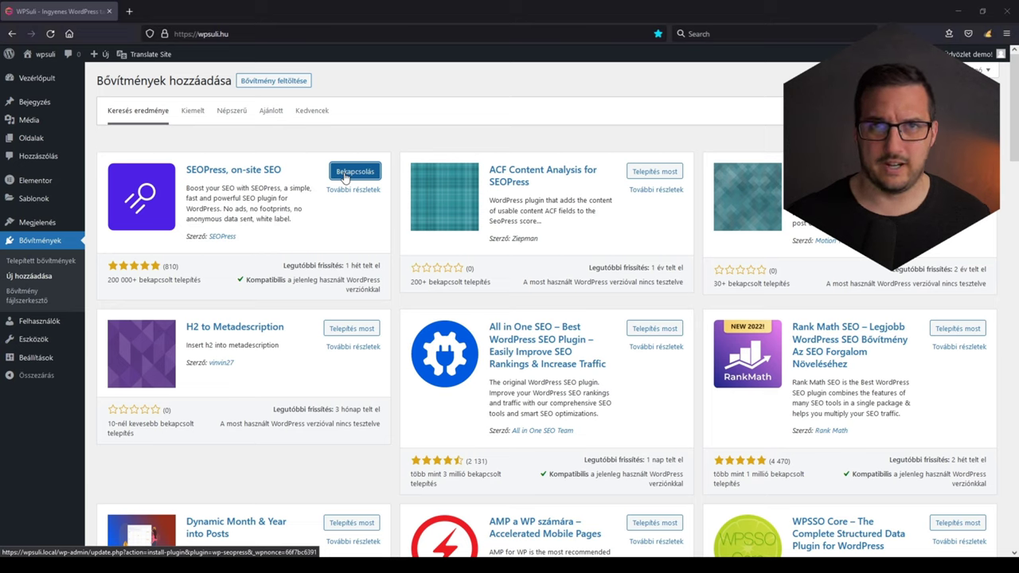
left_click(345, 176)
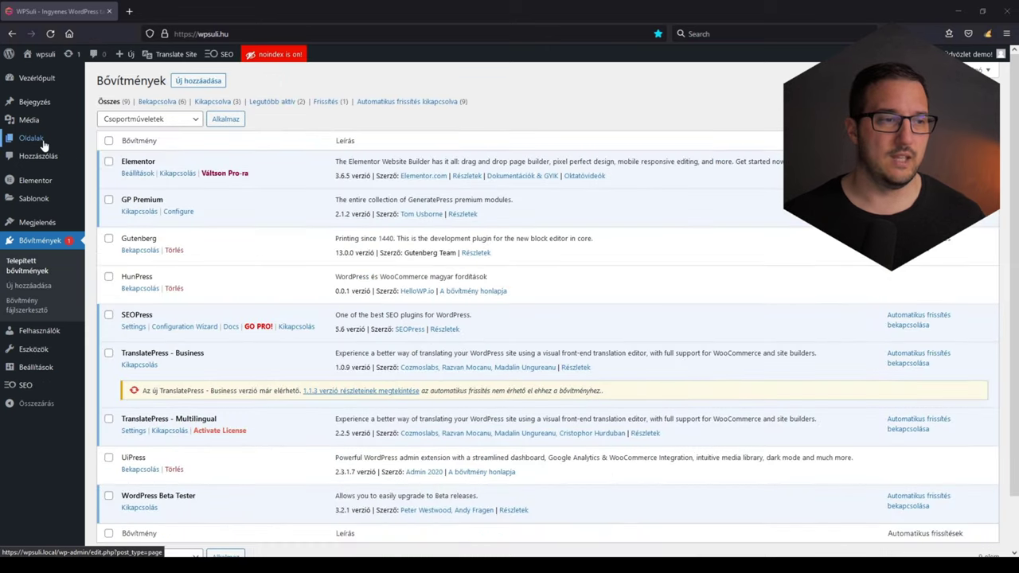
Open the Demo home page for editing, look over its SEO fields and collapse the Content analysis section.
mouse_move(44, 144)
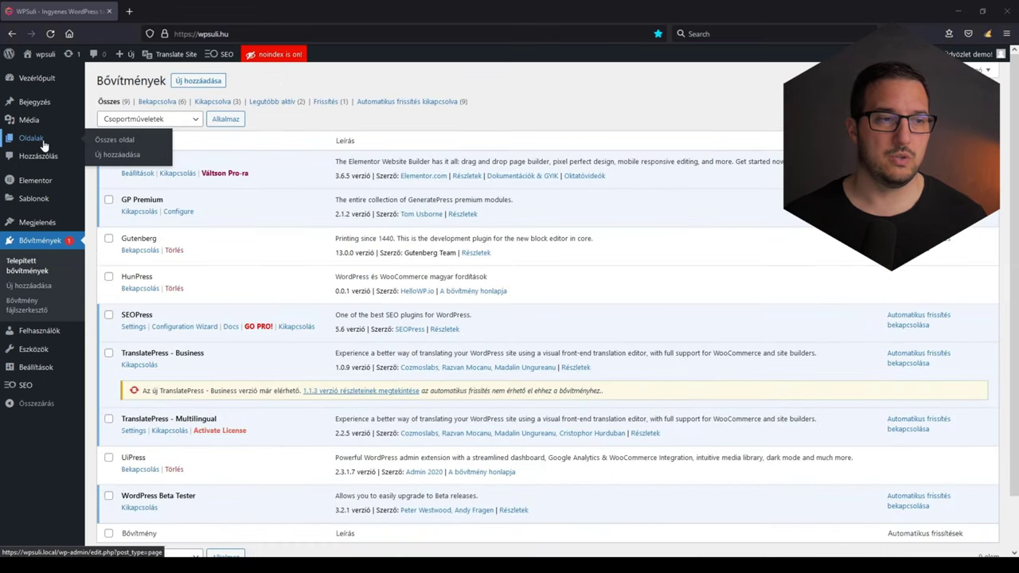
left_click(44, 144)
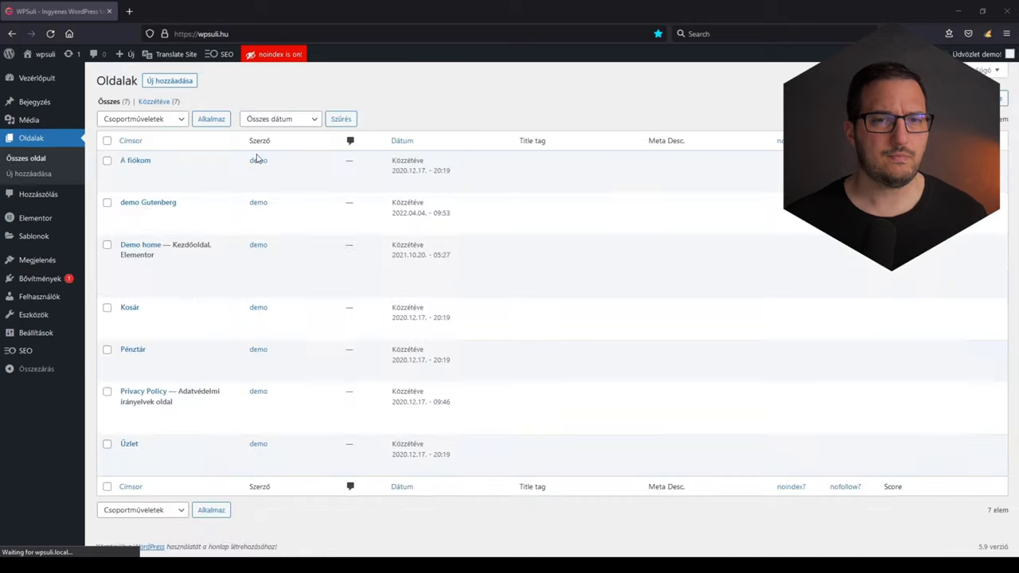
mouse_move(138, 273)
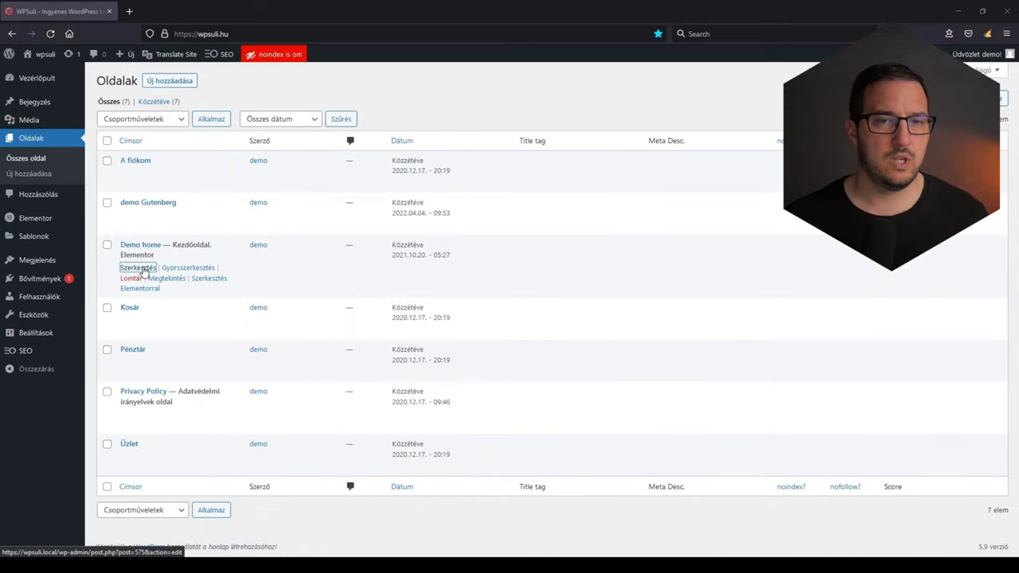
left_click(139, 268)
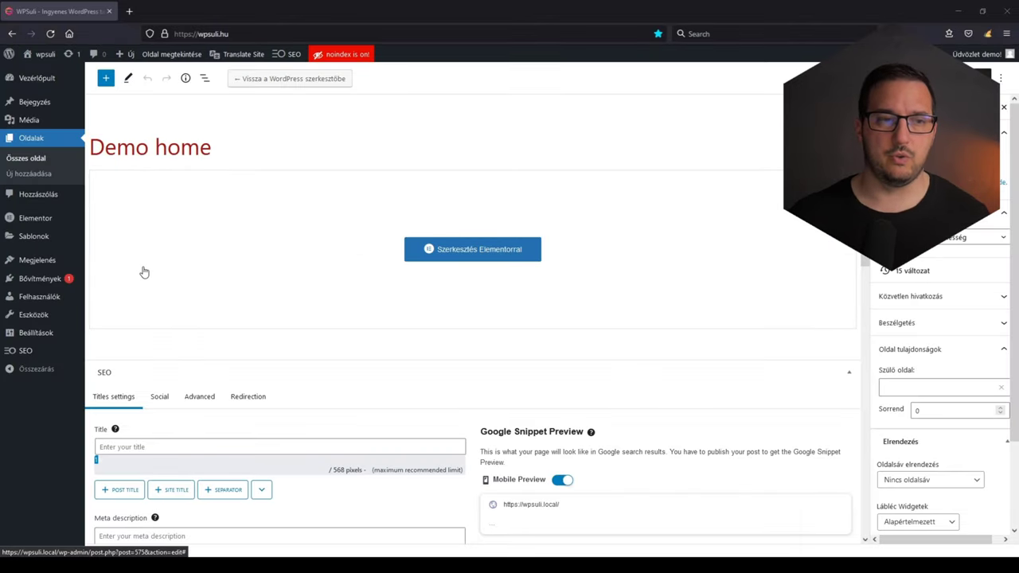
scroll(198, 295, "down", 5)
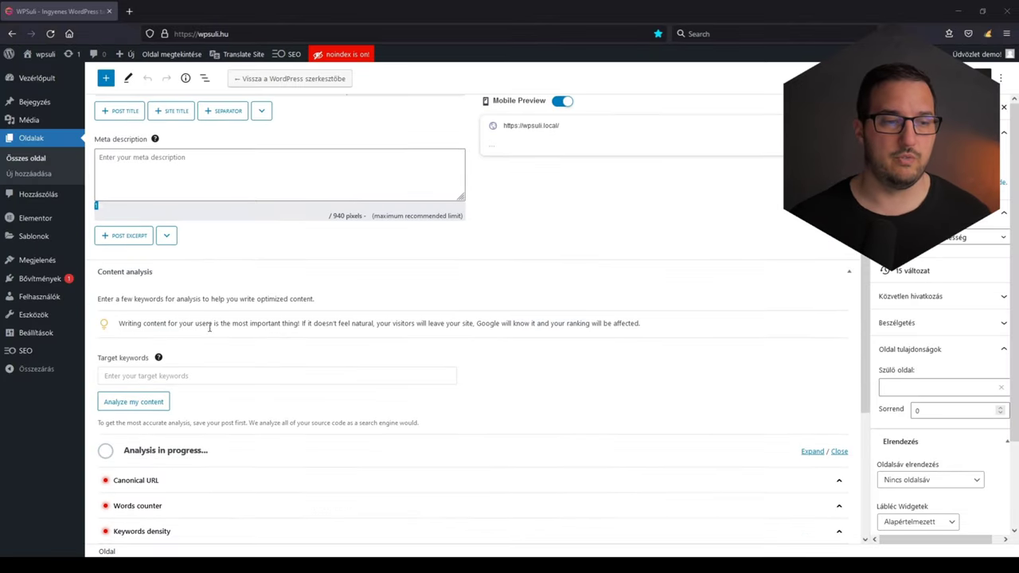
scroll(211, 332, "down", 4)
scroll(211, 330, "up", 4)
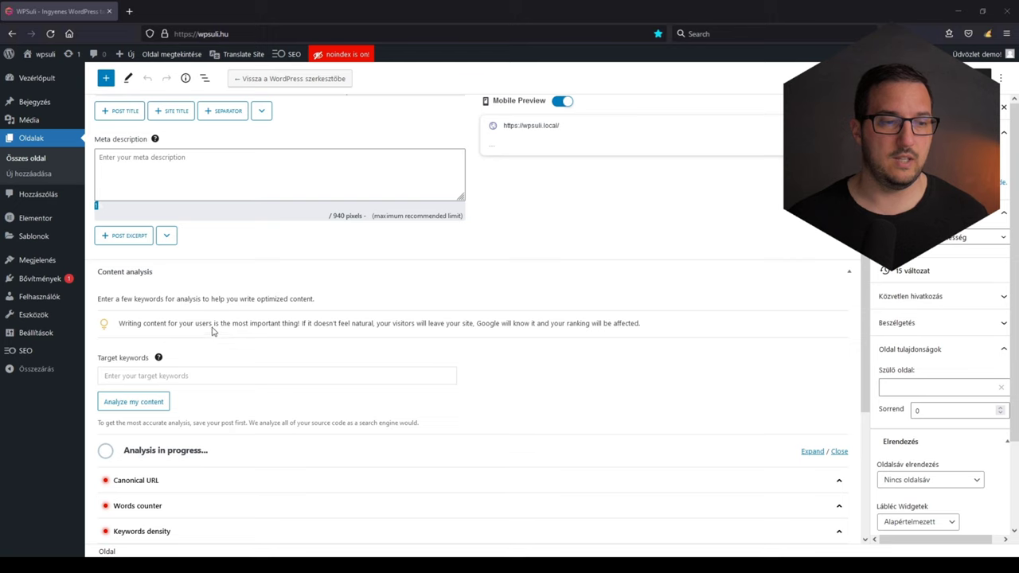
left_click(849, 272)
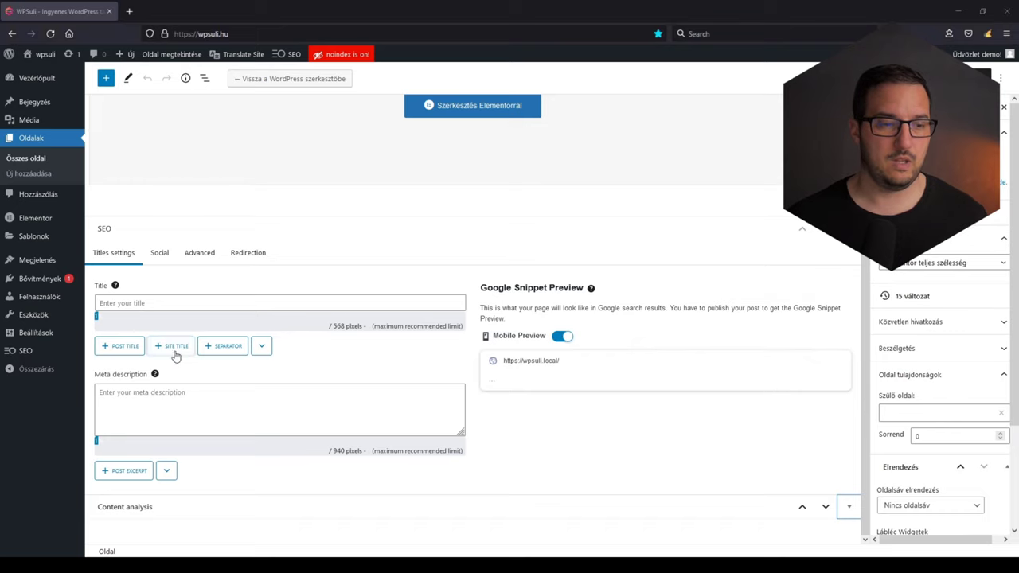
Look through the page's Social, Advanced and Redirection SEO settings and return to the title settings.
left_click(131, 304)
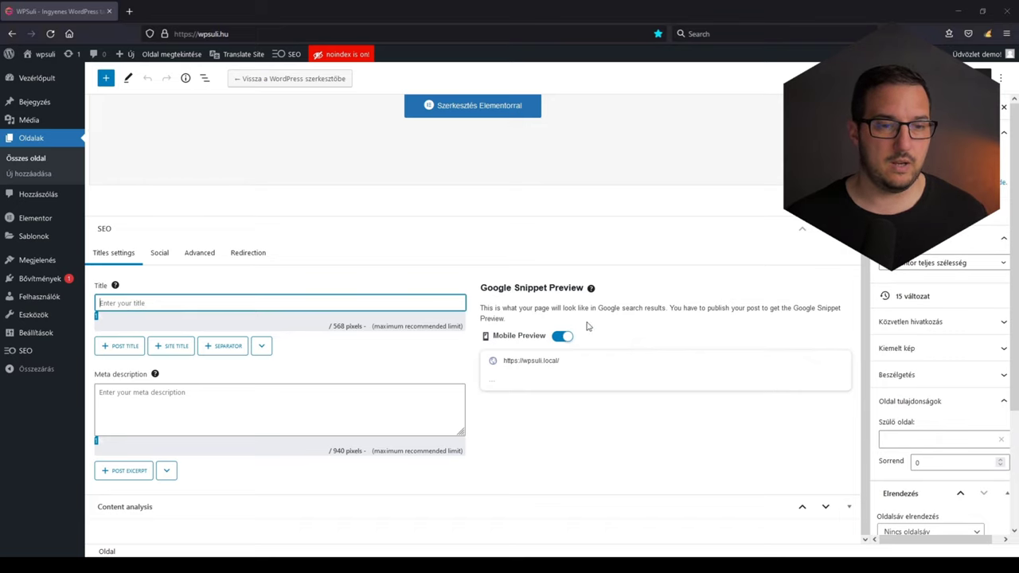
left_click(162, 254)
left_click(198, 254)
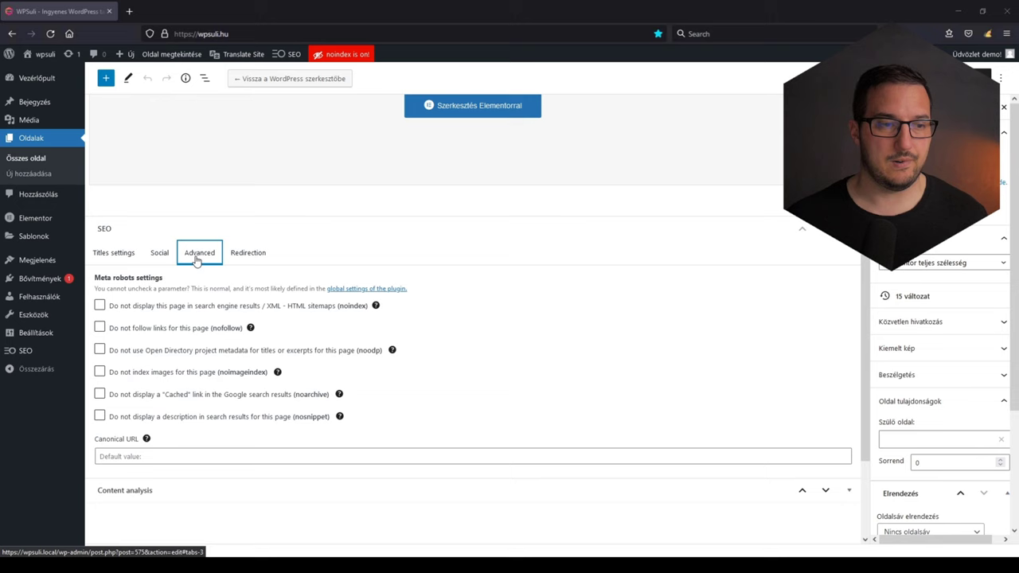
left_click(248, 254)
left_click(117, 354)
scroll(532, 351, "down", 2)
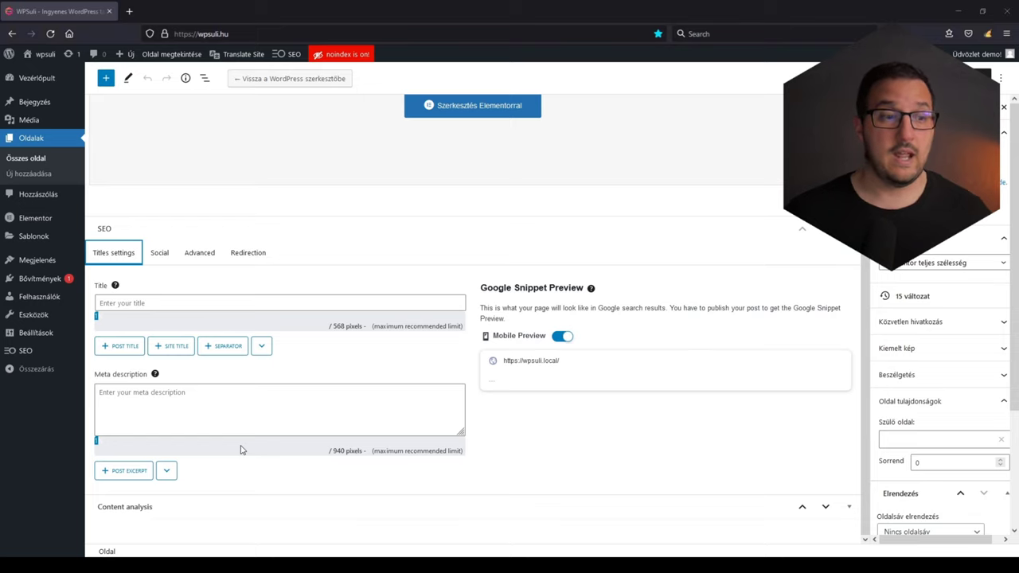
Set the page's SEO title to "Magyar" and save the page, staying in the editor.
left_click(258, 303)
type("Magyar")
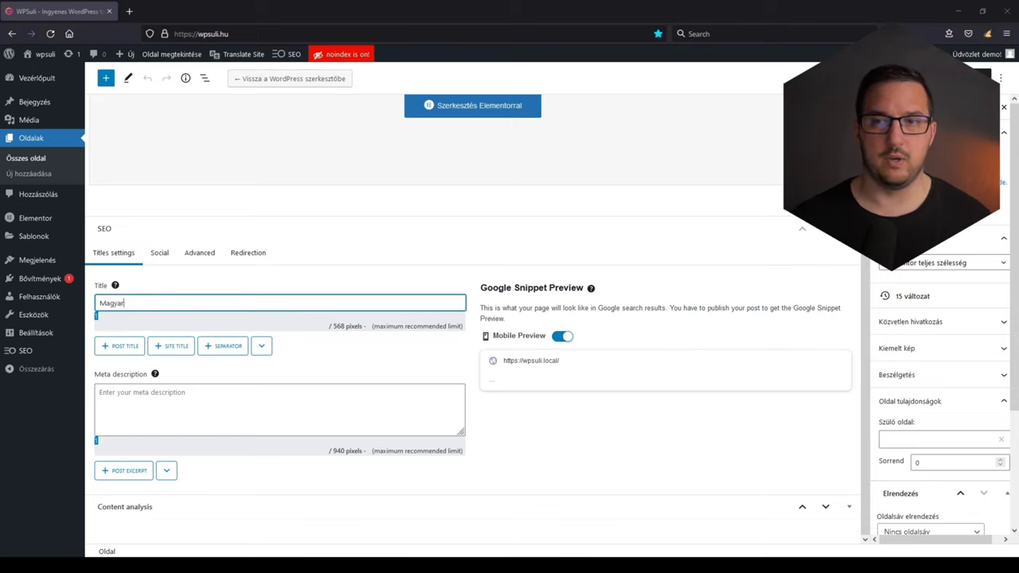
key("Tab")
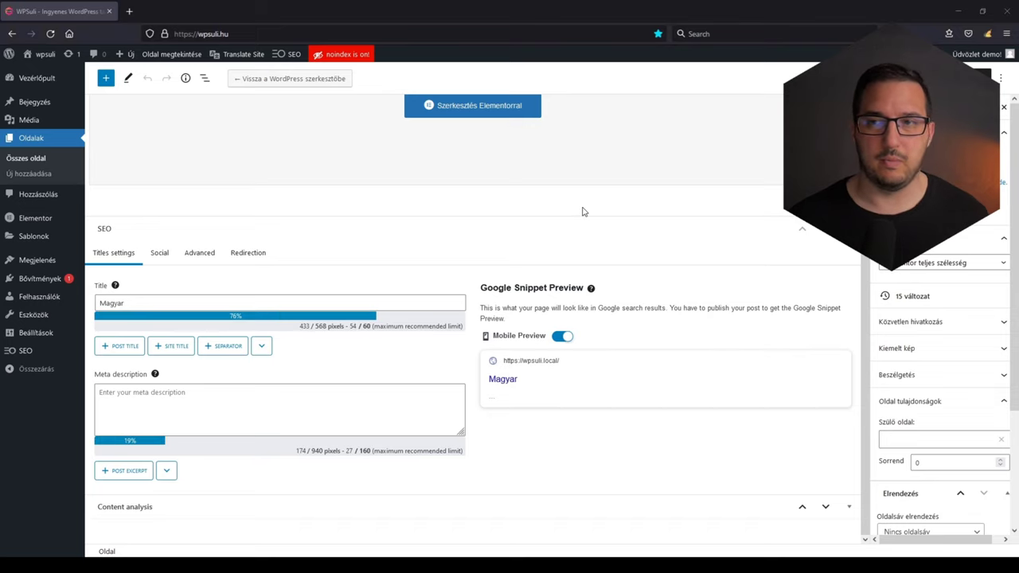
left_click(175, 54)
left_click(582, 324)
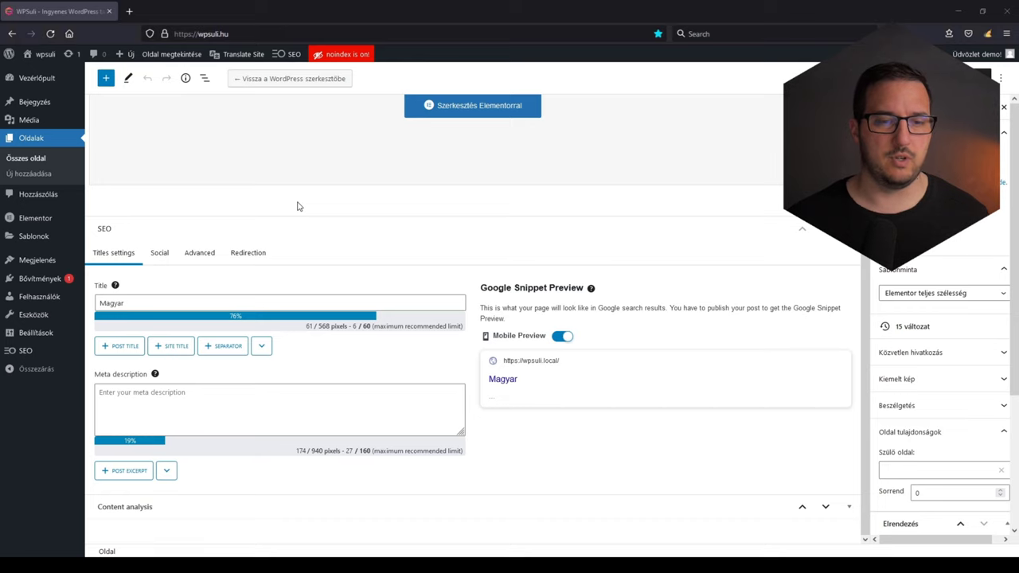
key("ctrl+s")
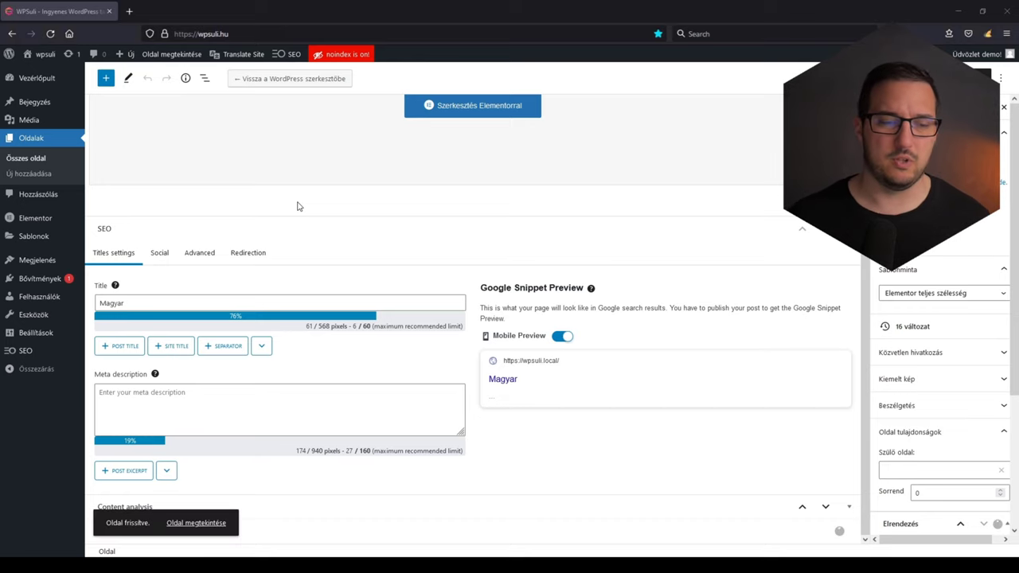
View the saved page on the site, leaving the editor, and open it in the translation editor.
left_click(210, 526)
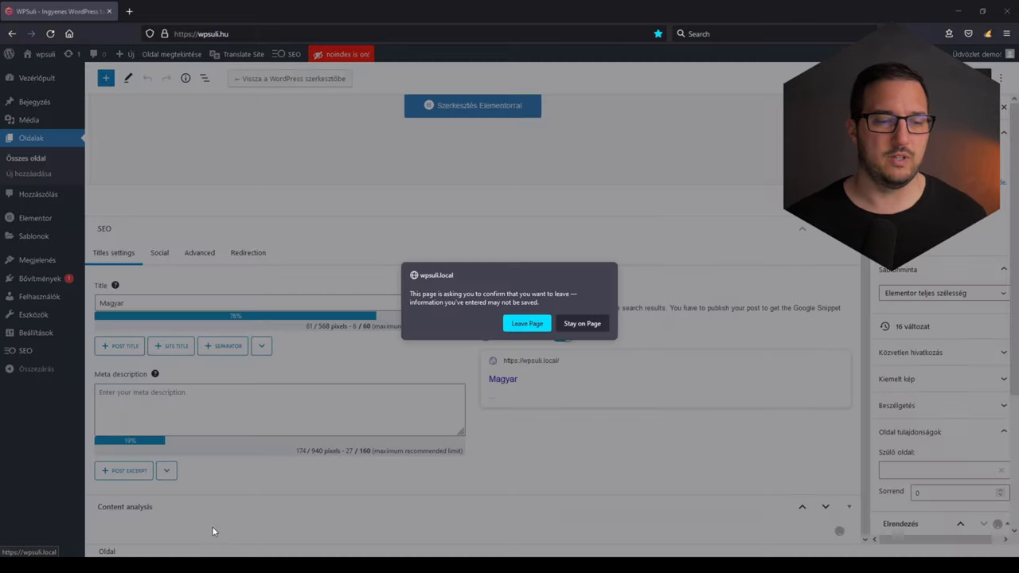
left_click(547, 324)
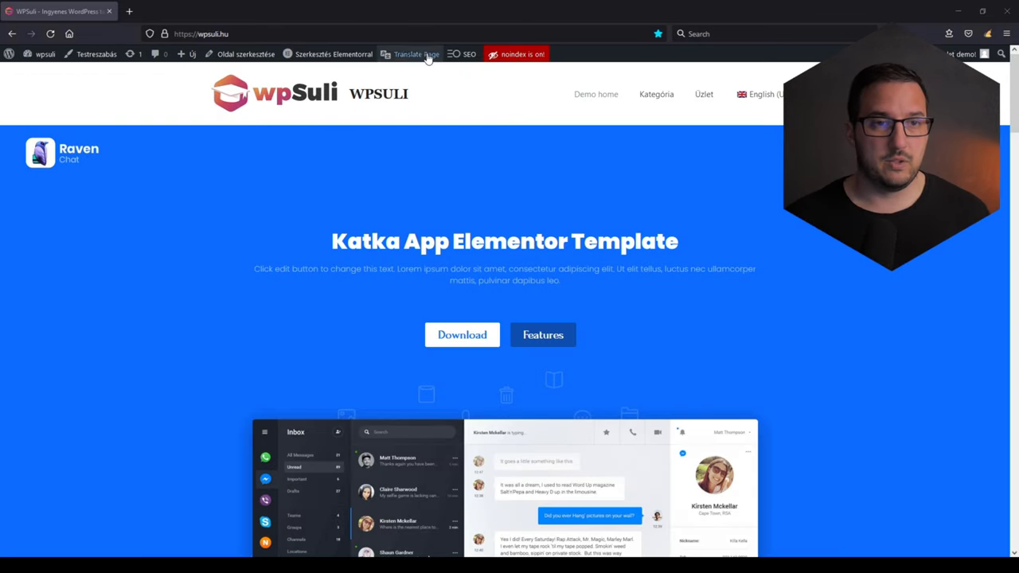
mouse_move(423, 53)
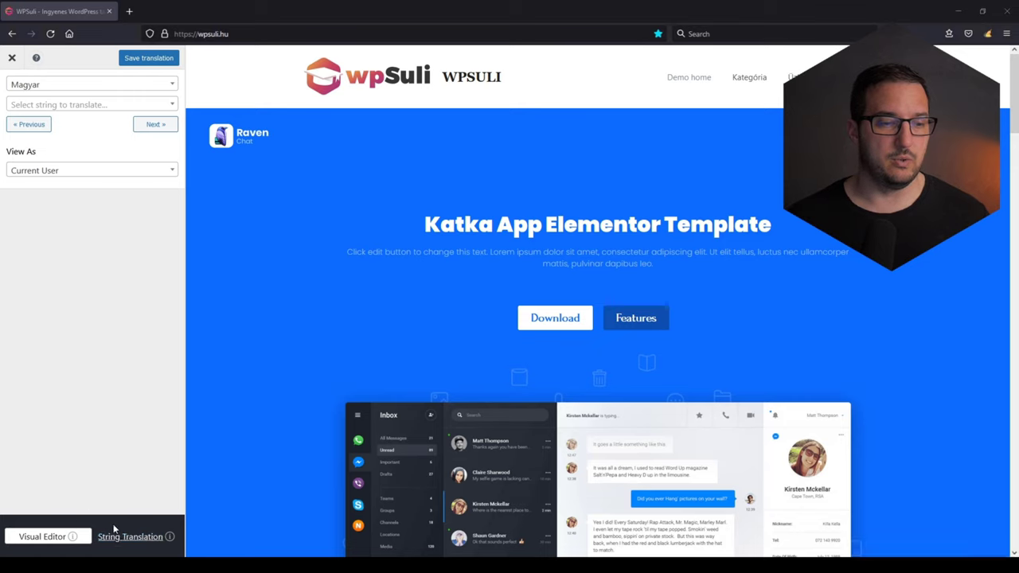
Switch the translation editor to String Translation for URL slugs and check its help note.
mouse_move(448, 244)
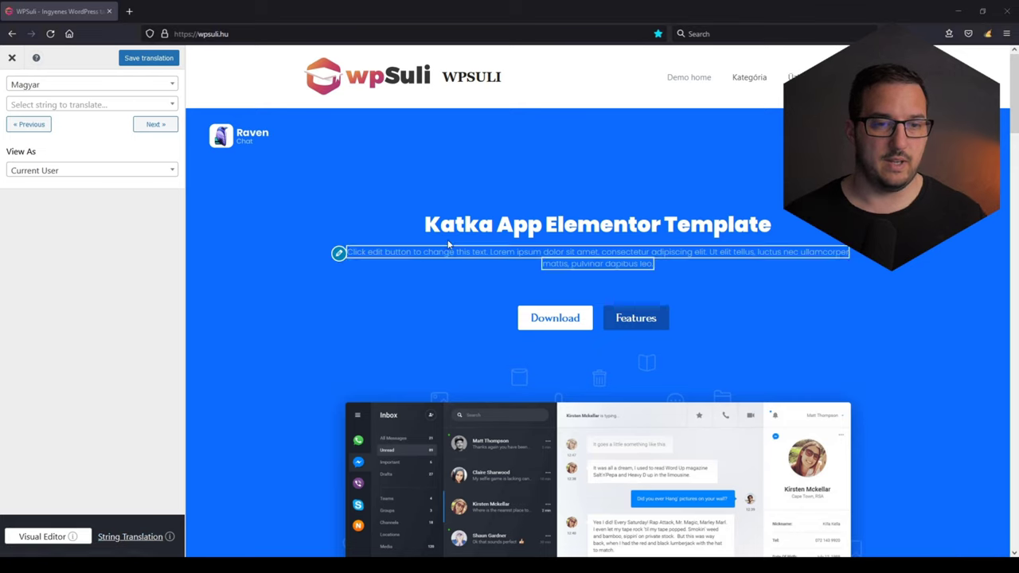
left_click(138, 544)
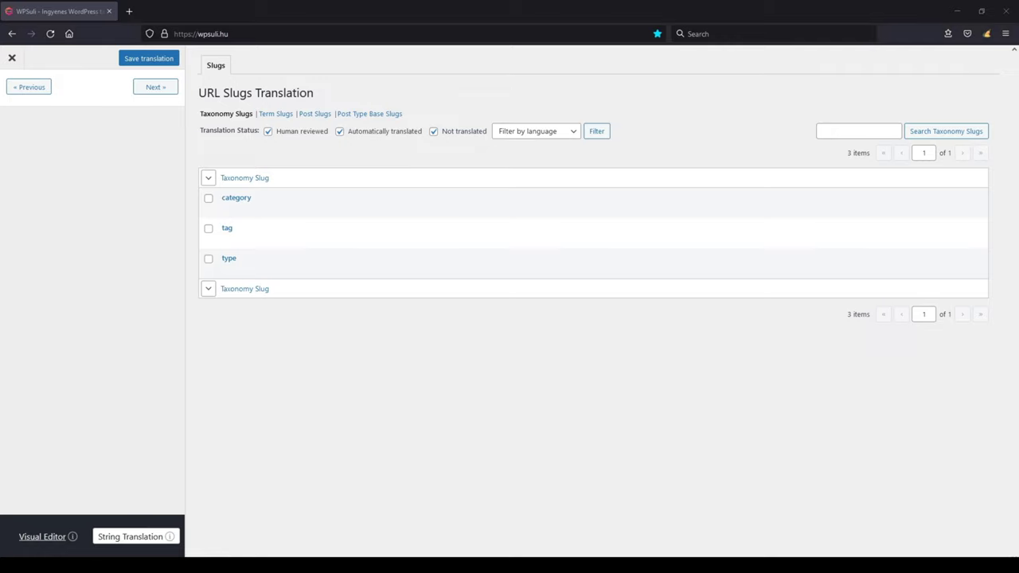
mouse_move(170, 536)
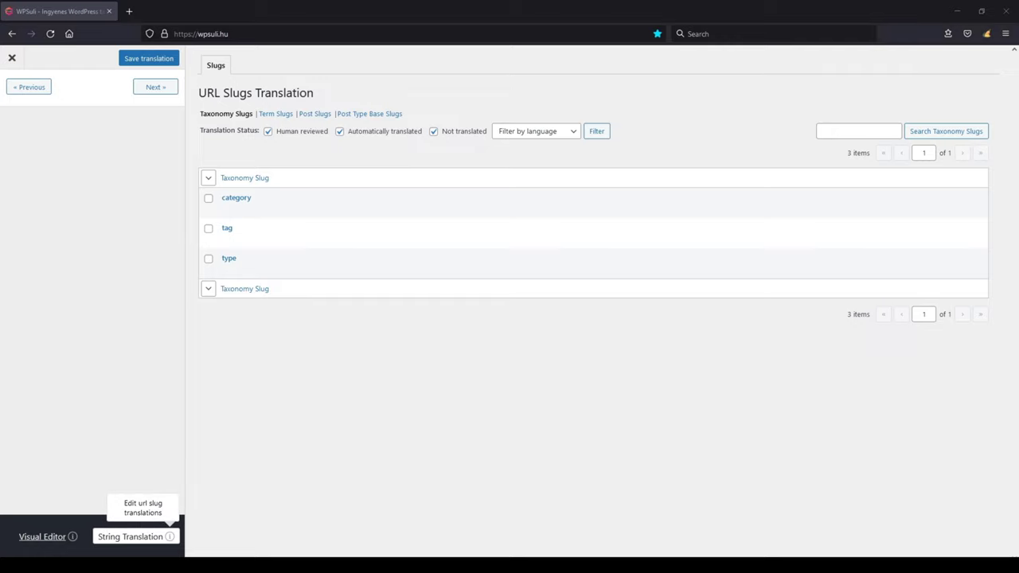